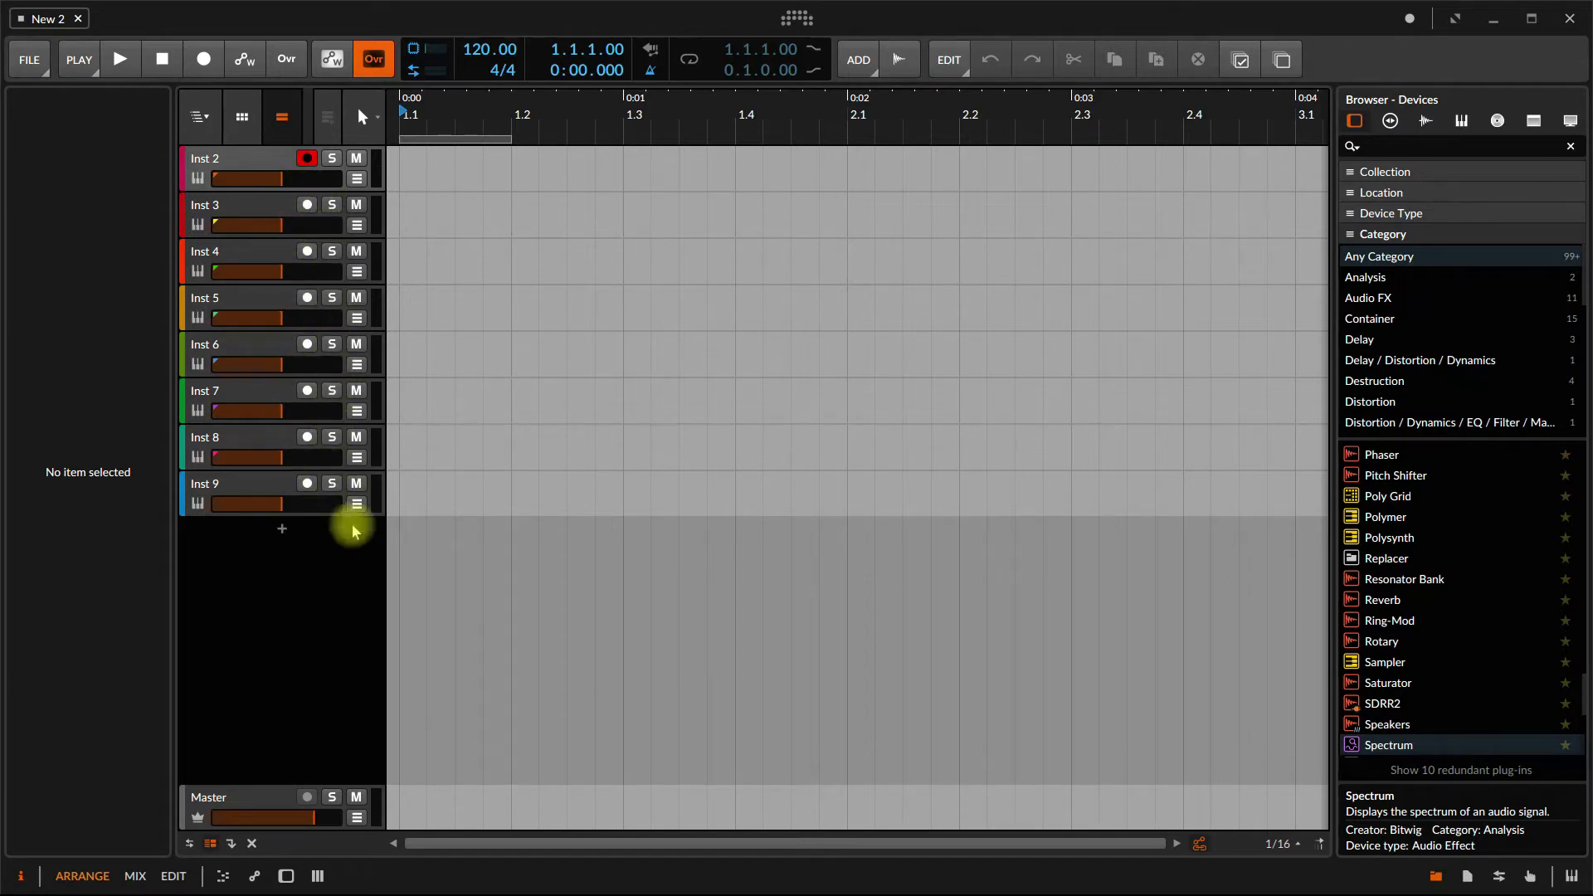
- Show the mixer view and raise the Reverb send of the Inst 2 track to about -31.7 dB
click(134, 876)
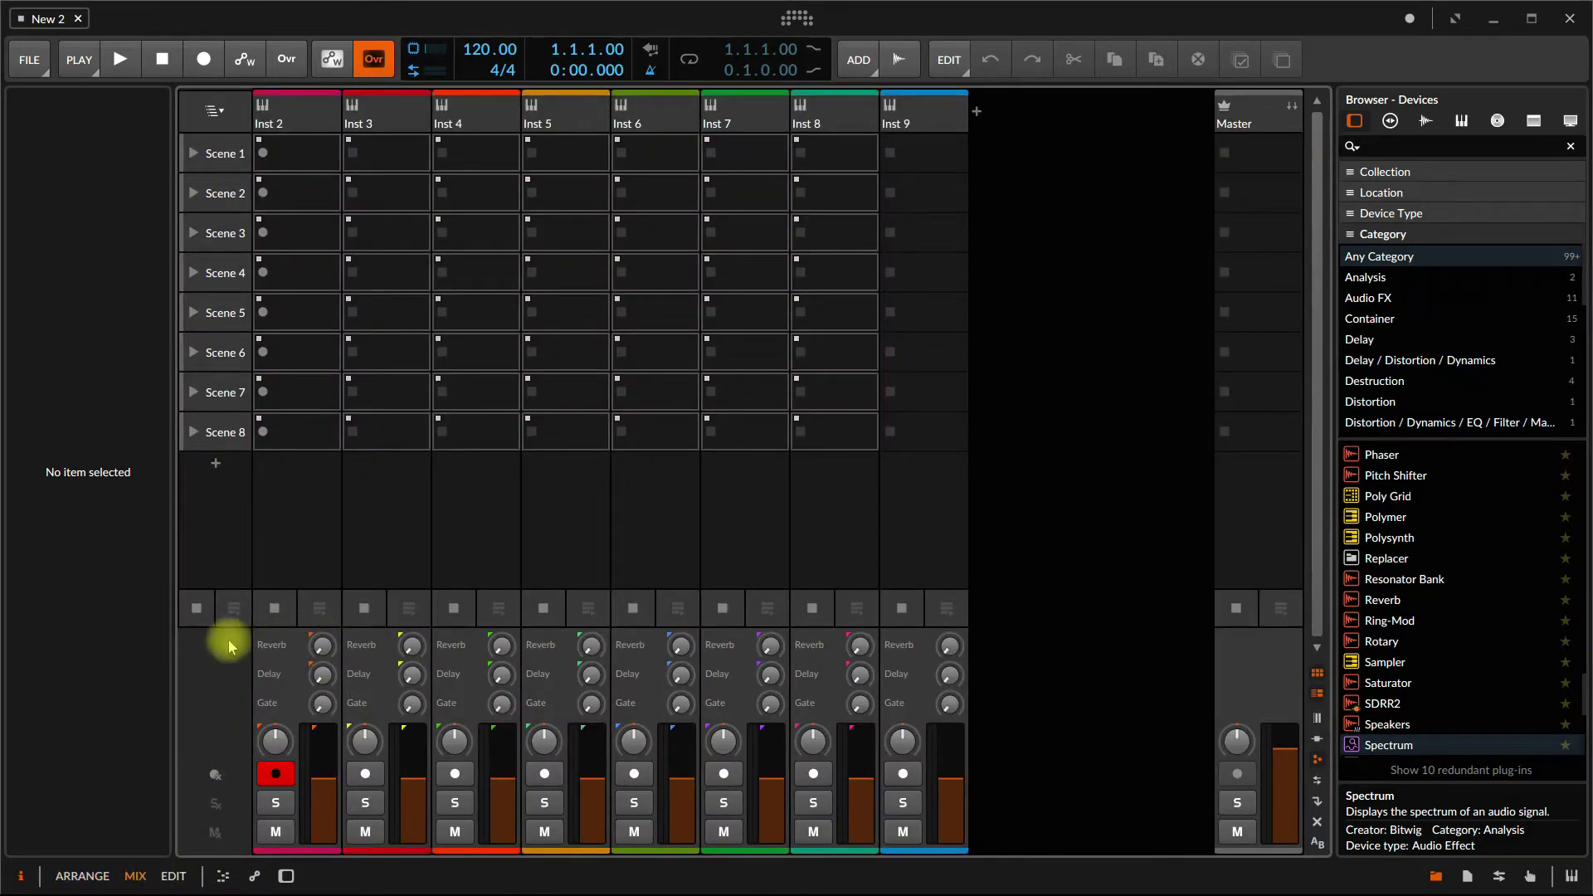
drag(326, 652, 322, 645)
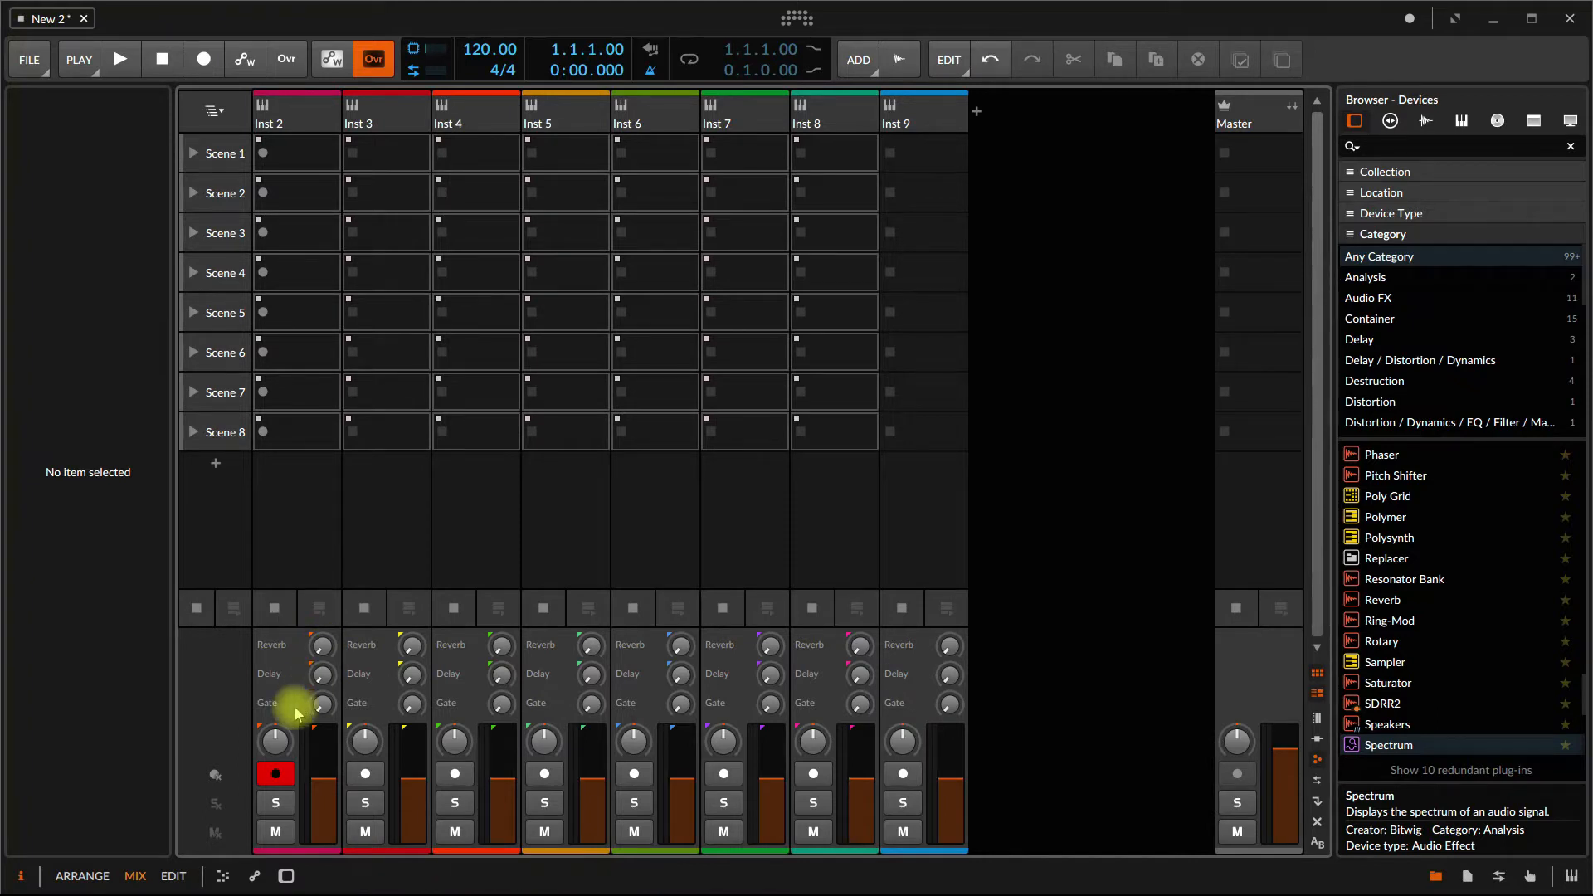
drag(282, 746, 281, 748)
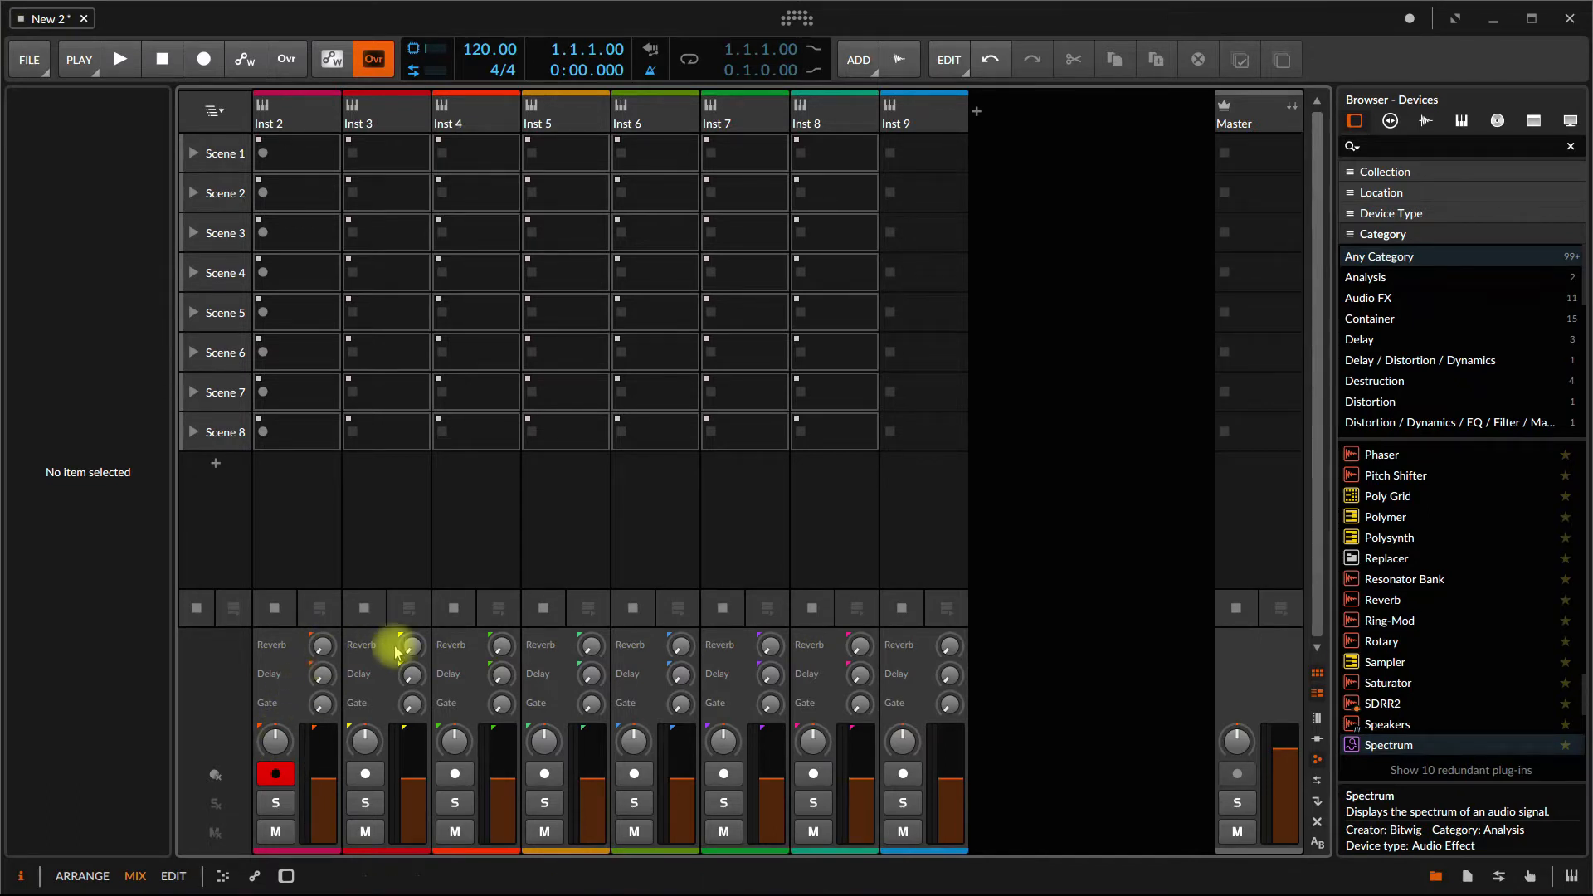
click(321, 646)
drag(321, 646, 321, 642)
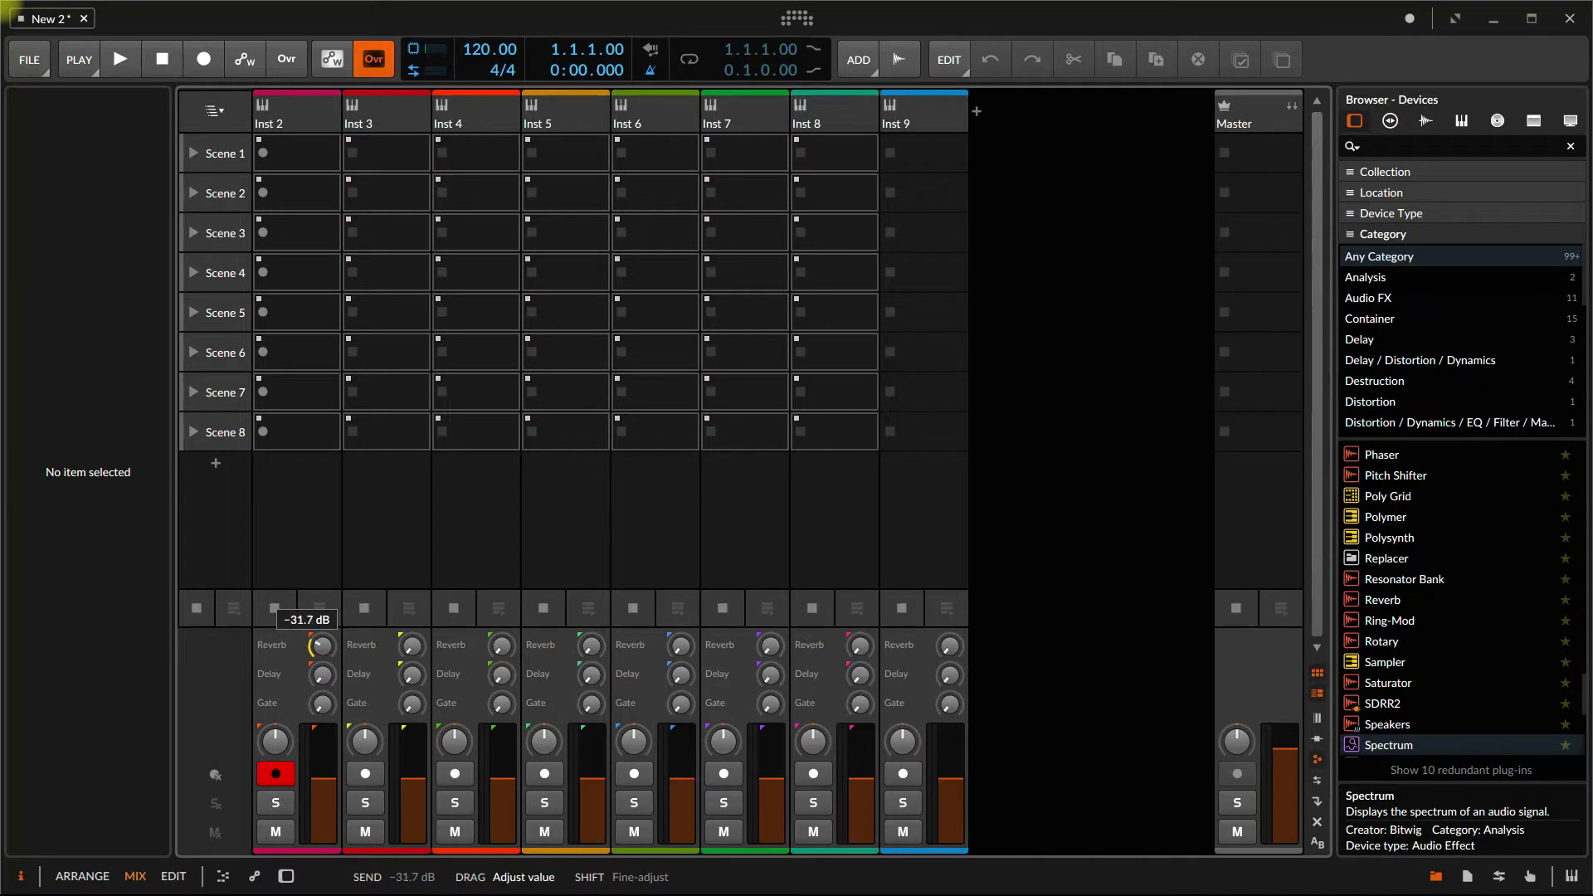
drag(322, 646, 322, 646)
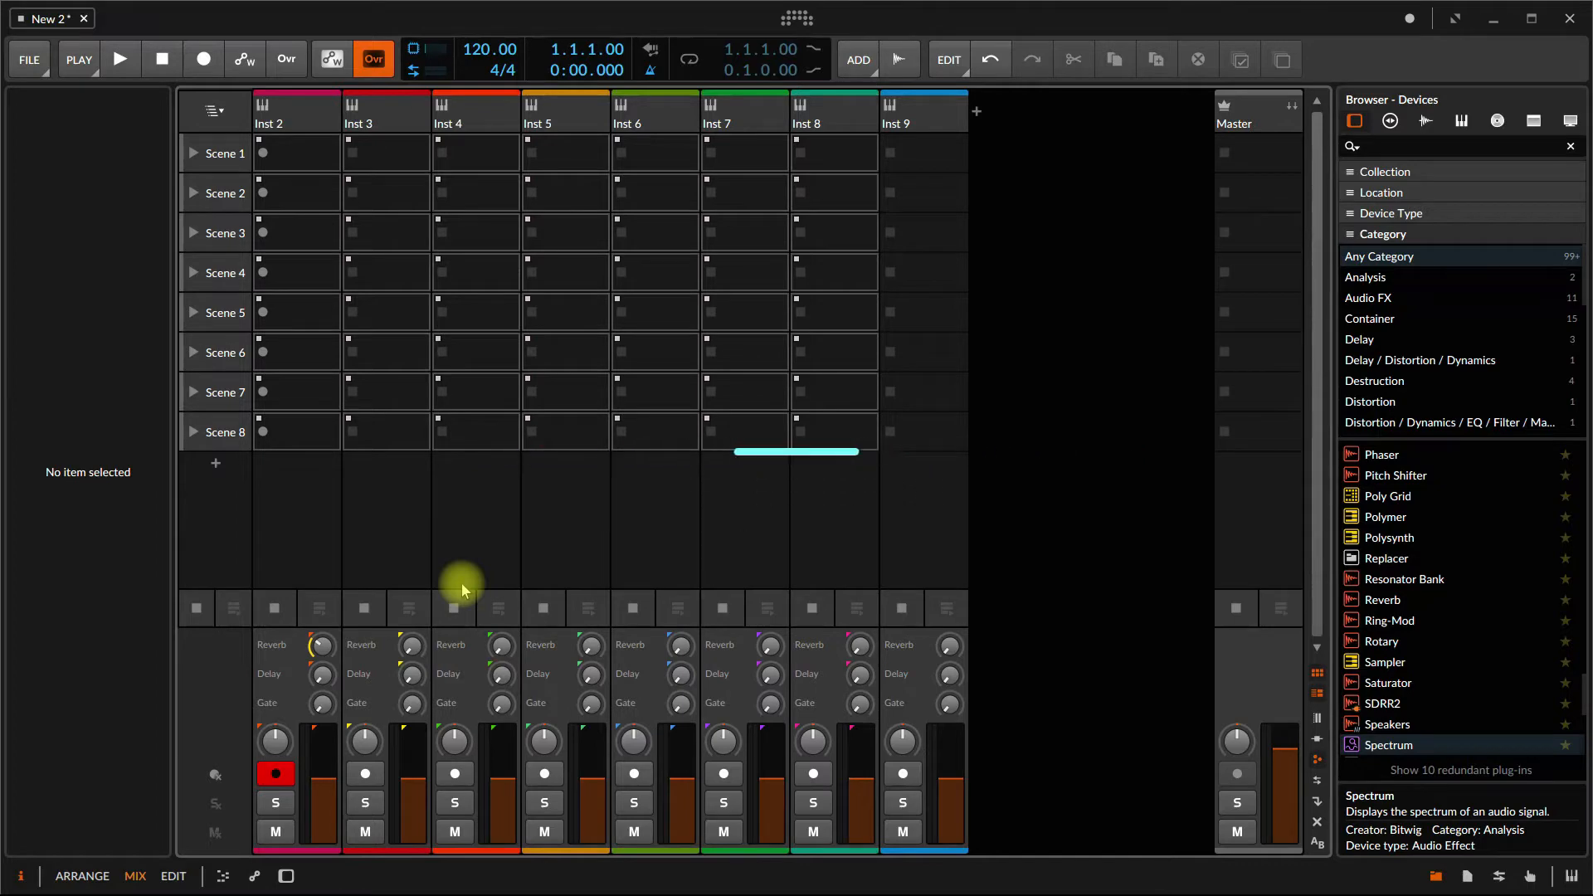
- Insert an EQ-5 audio effect into the Inst 2 track's device chain and open its expanded editor
click(313, 116)
click(221, 730)
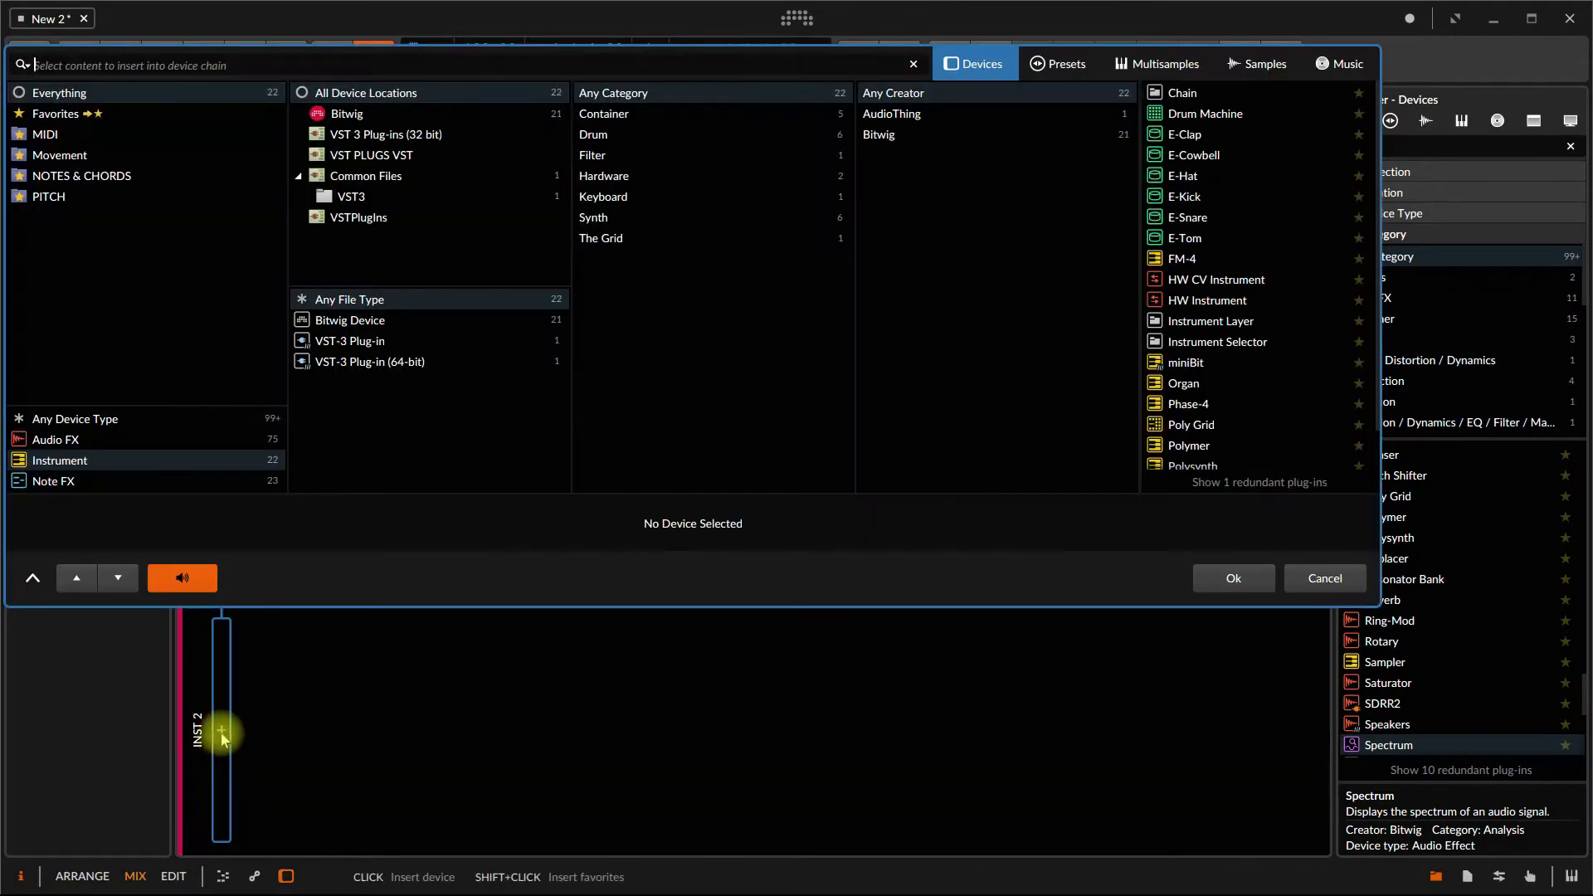
scroll(1203, 244, down, 1)
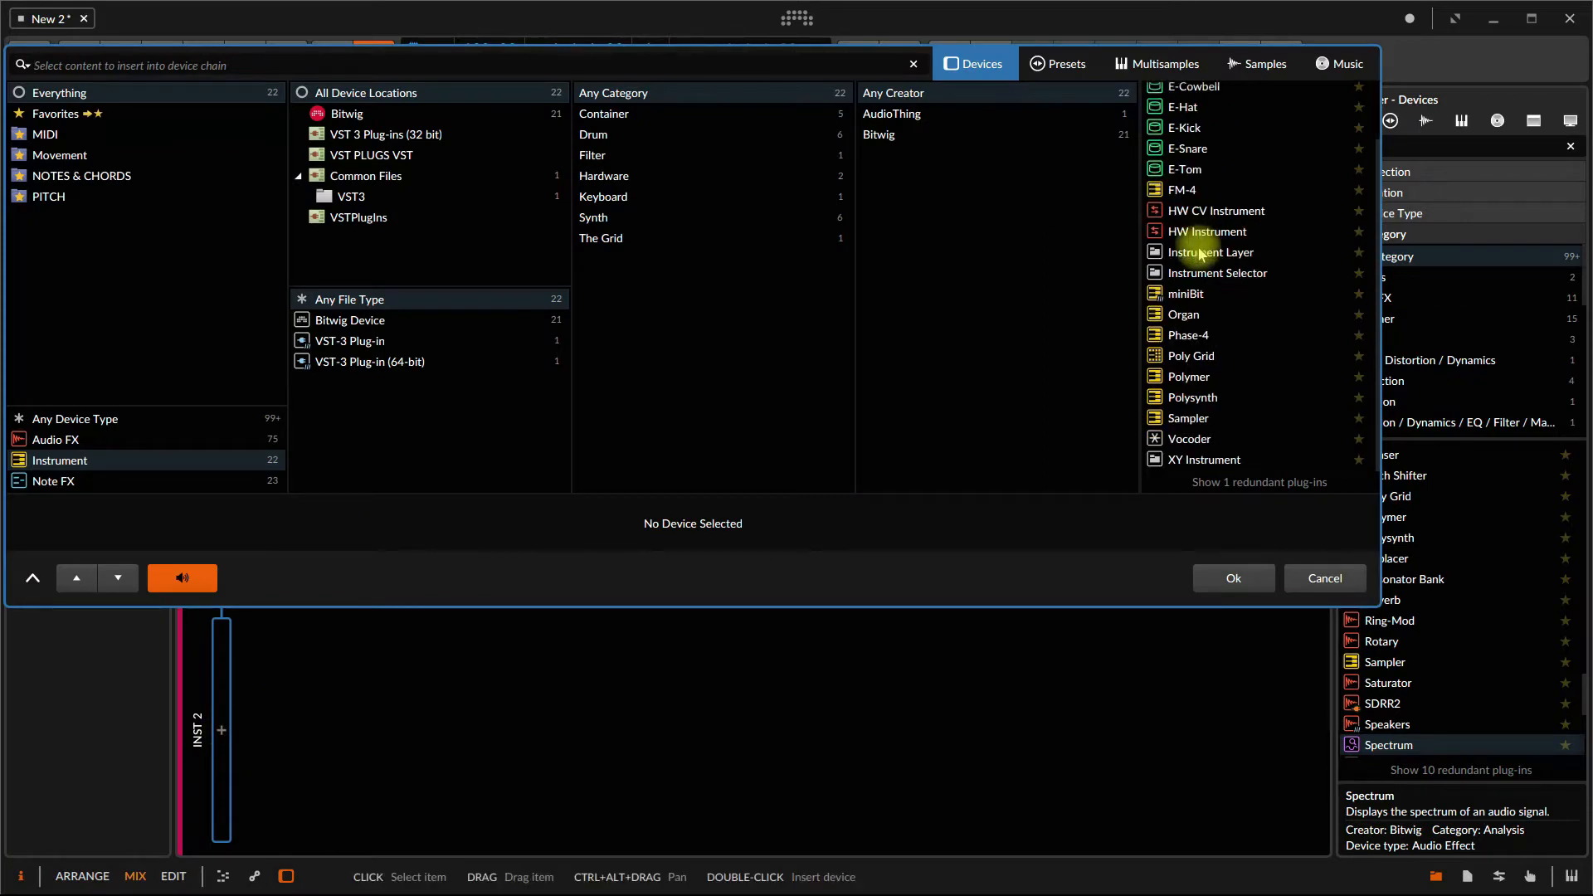
scroll(1194, 352, up, 1)
click(54, 439)
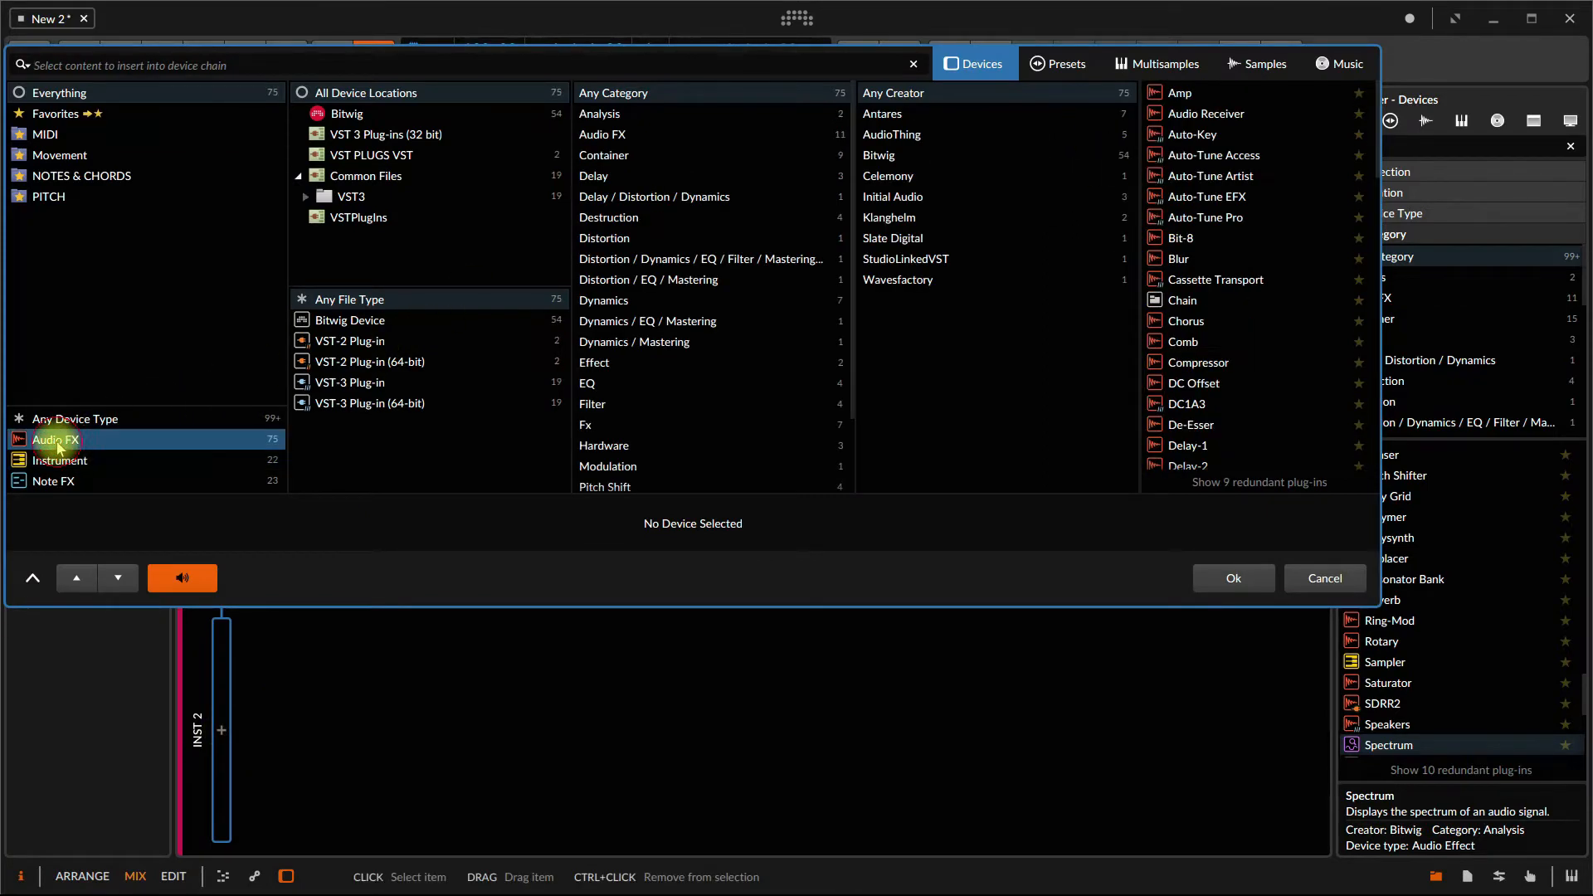
scroll(1191, 248, down, 5)
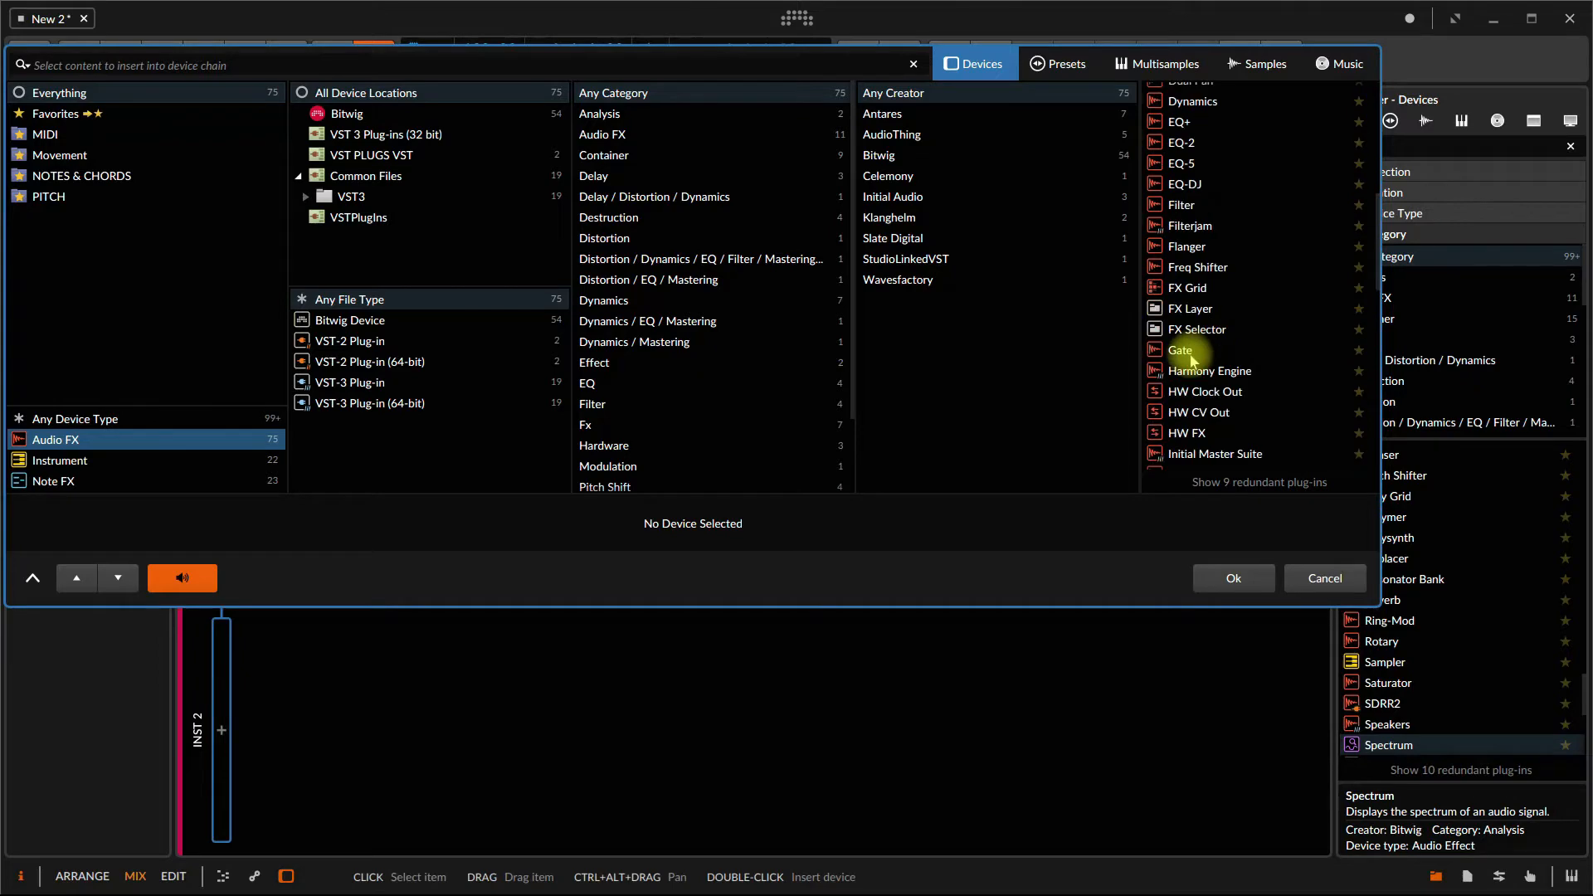
double_click(1181, 163)
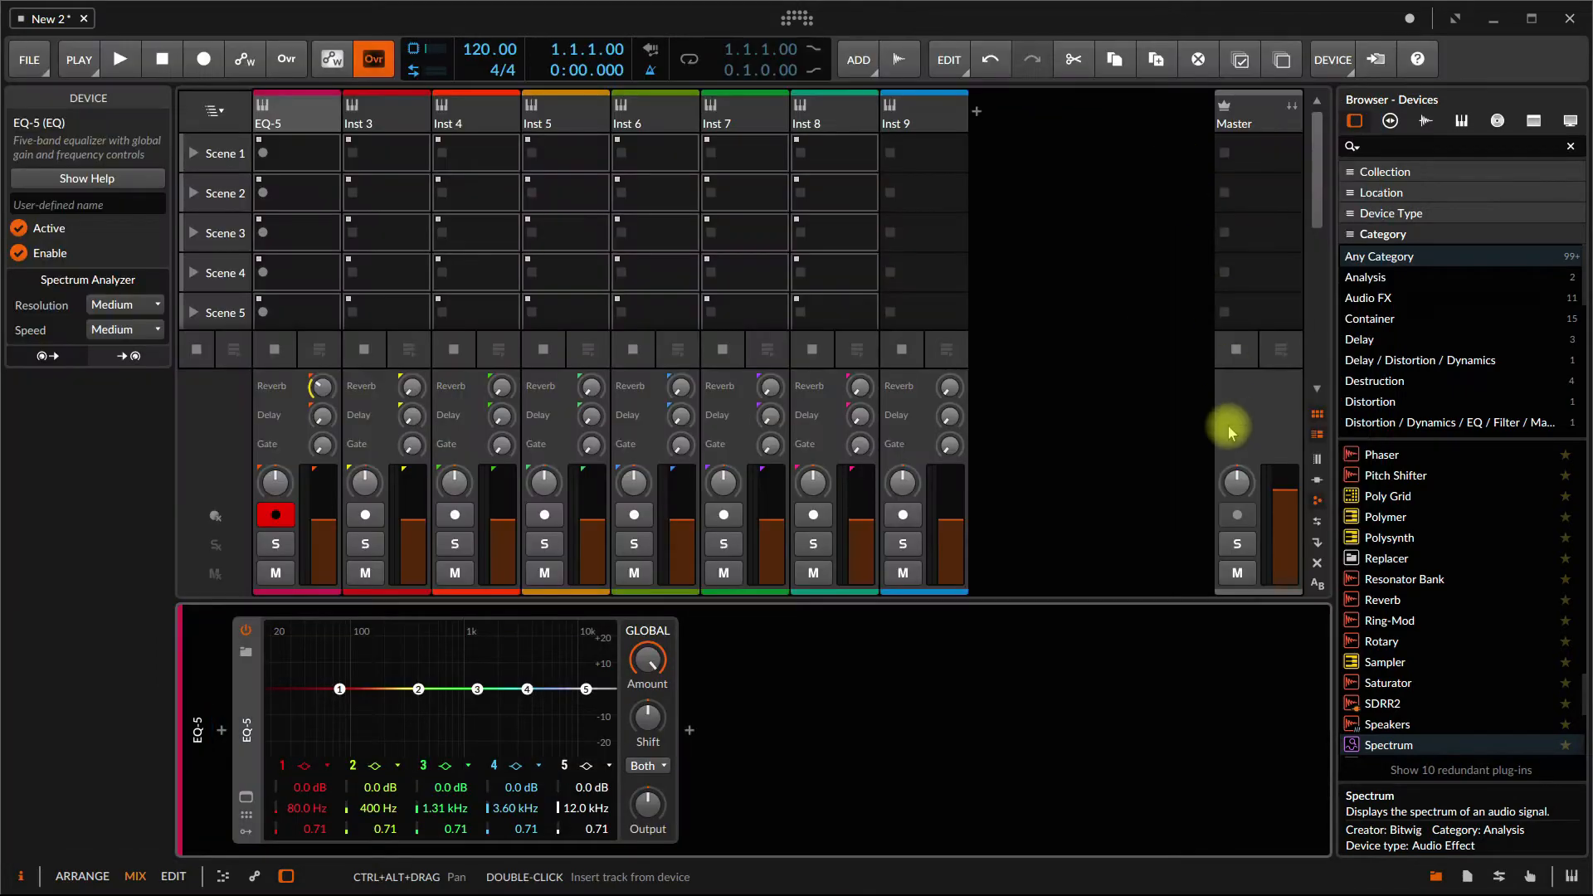
click(246, 797)
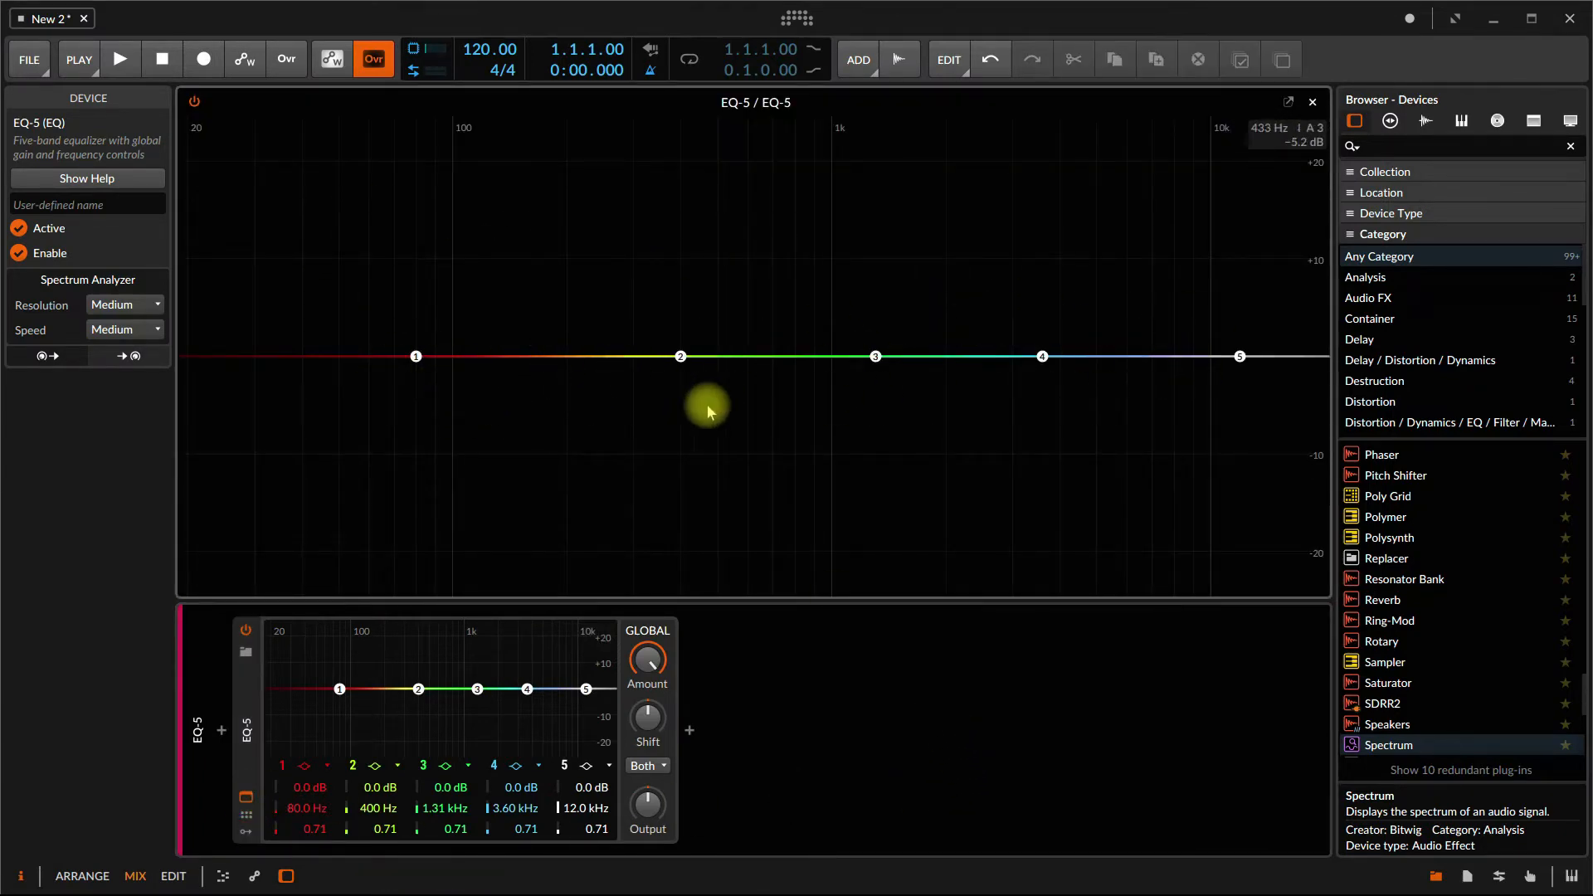
- Insert a Multiband FX-3 container after the EQ-5 and slightly lower its Lo band level
click(689, 730)
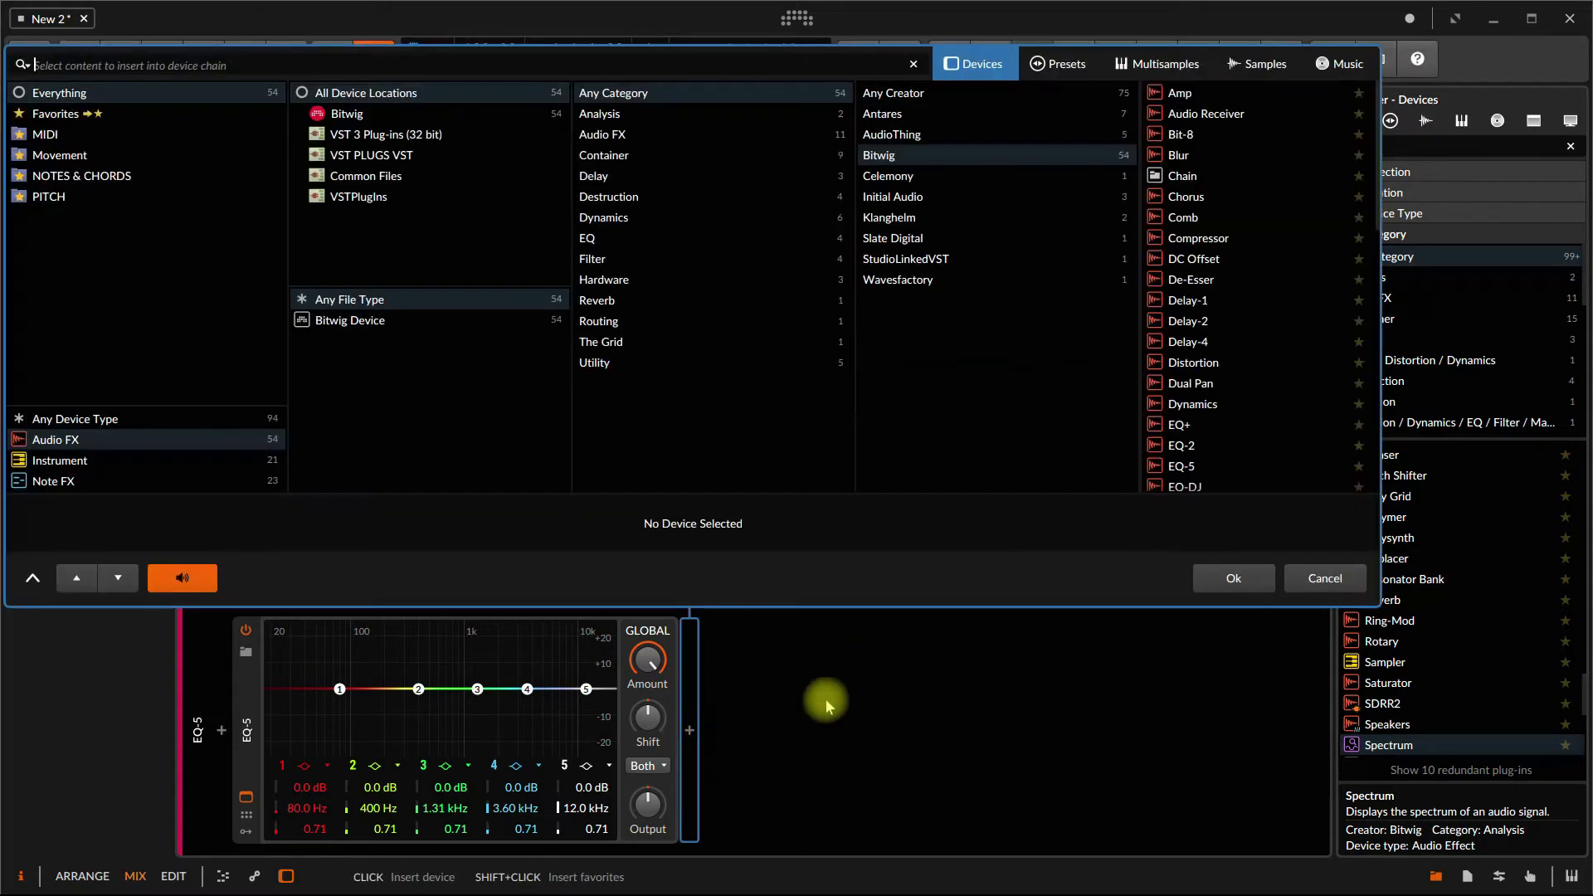
click(55, 439)
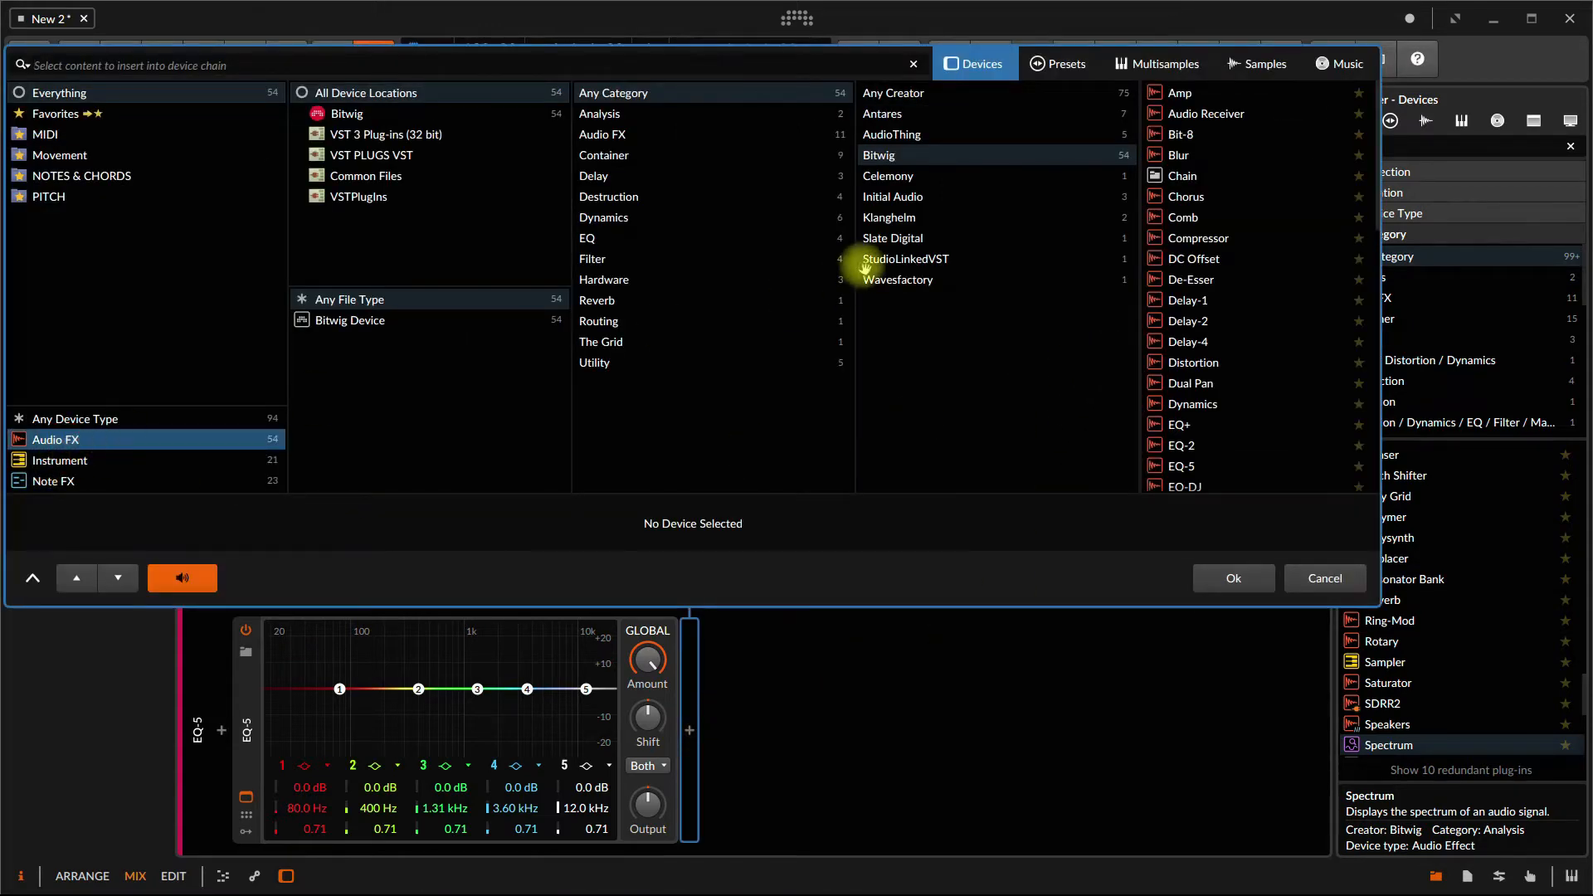
click(636, 162)
click(1226, 199)
double_click(1226, 199)
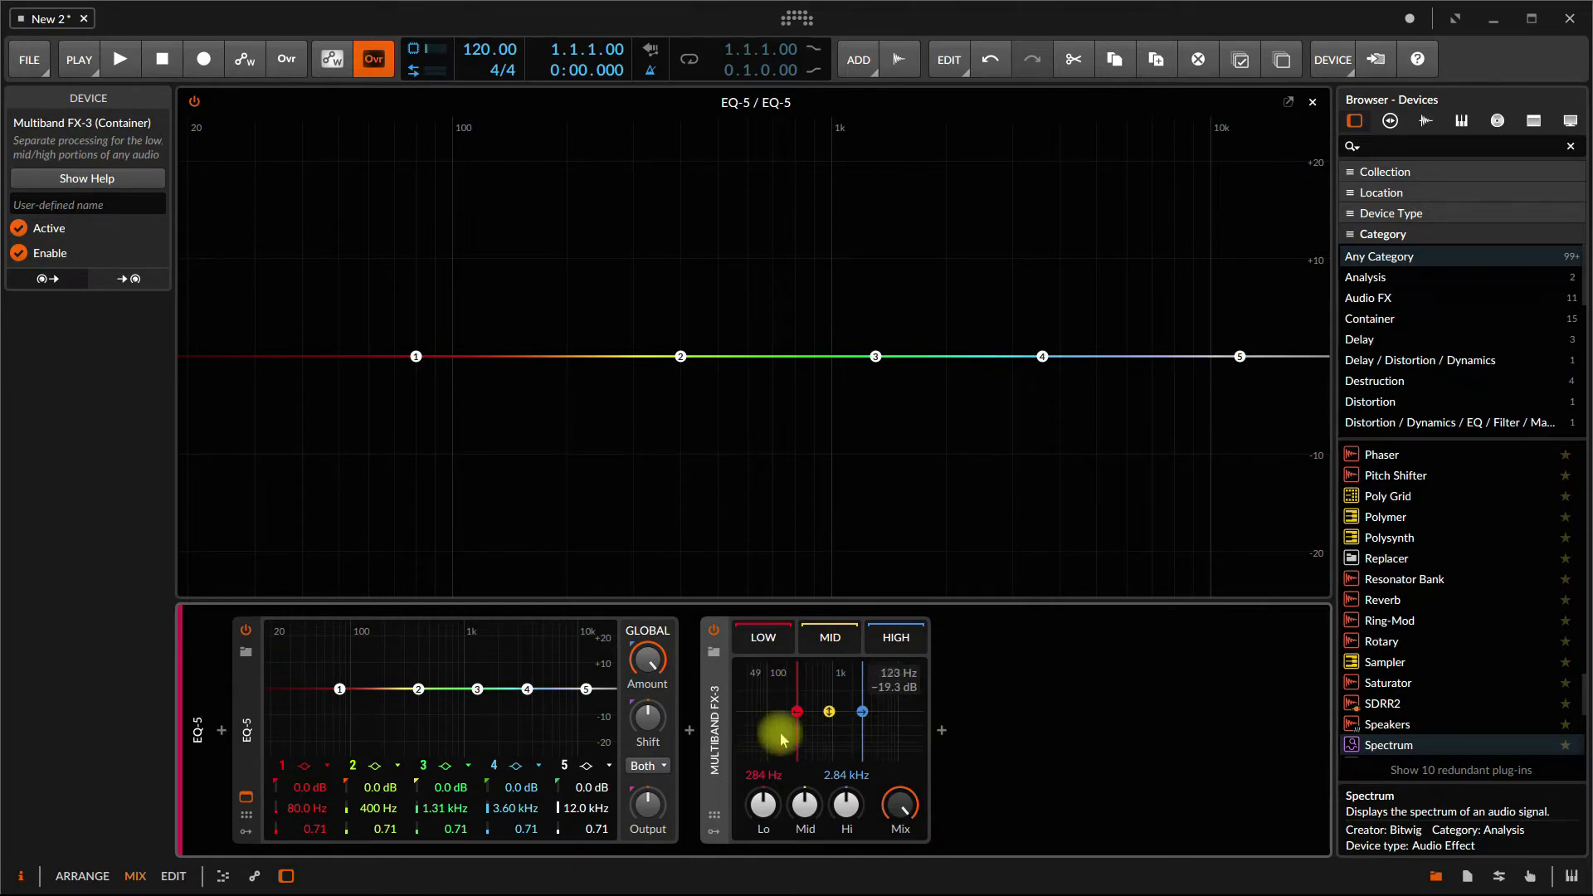
drag(762, 804, 763, 809)
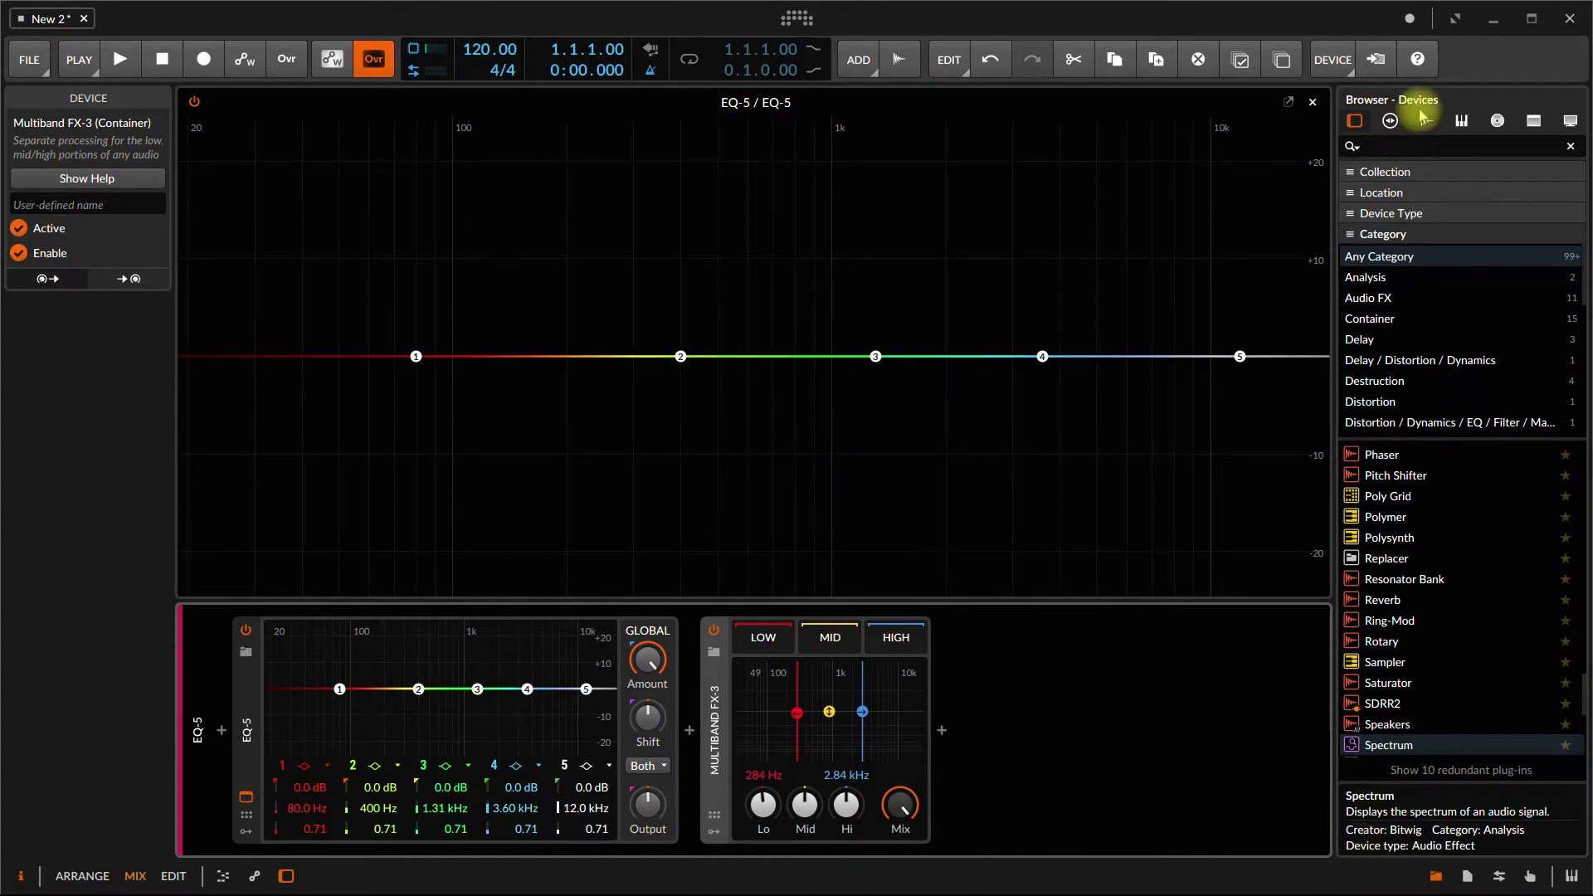
- View the preset browser, and display the Info fields of the project
click(1391, 121)
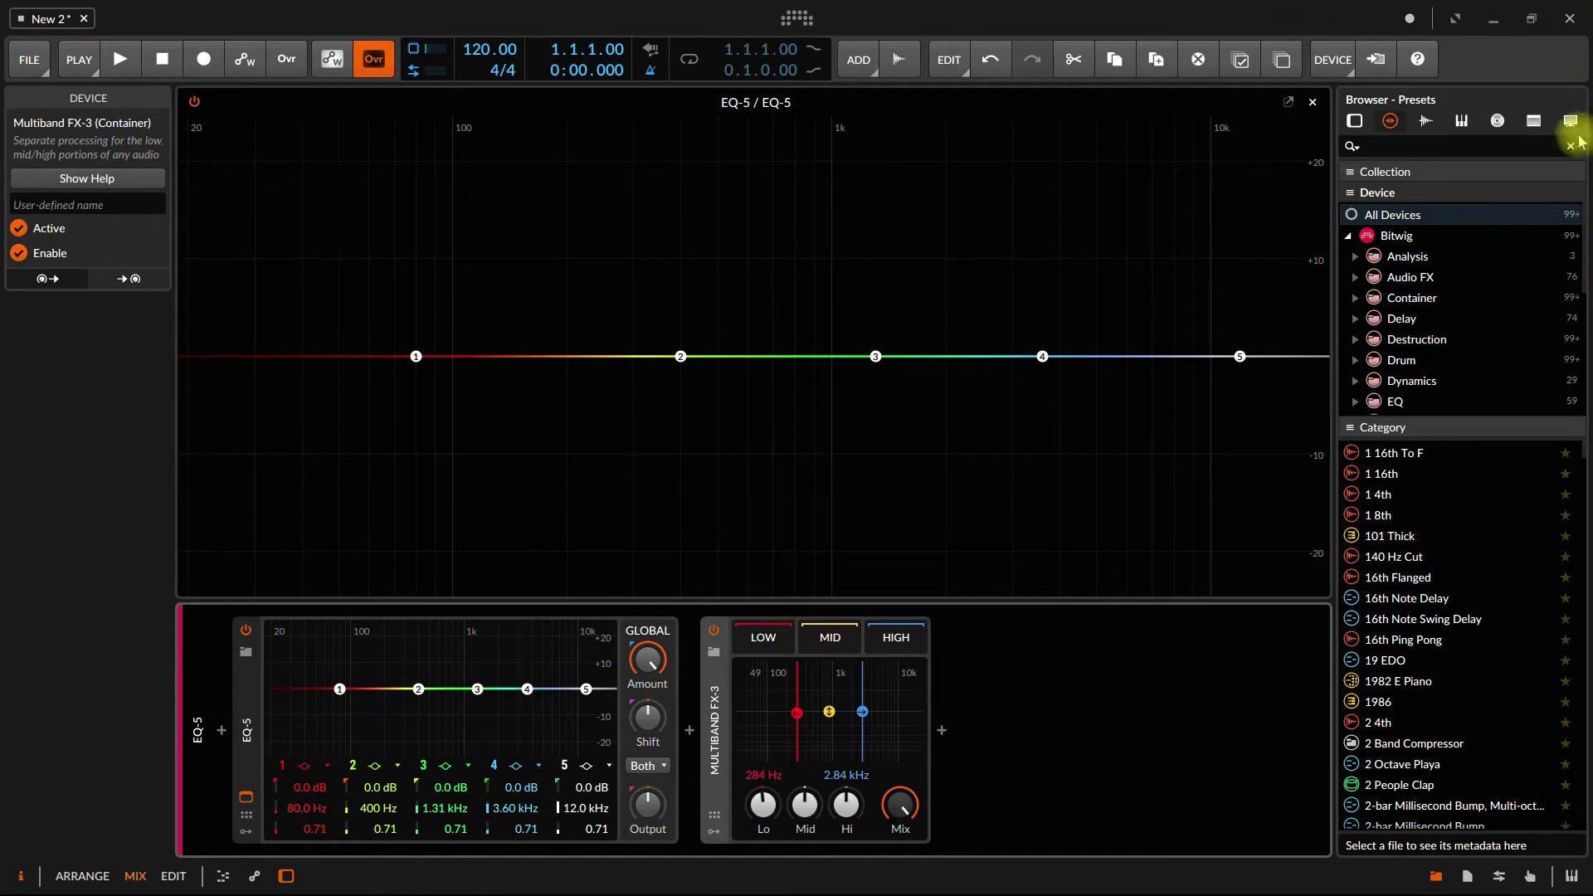
drag(1588, 60, 1450, 60)
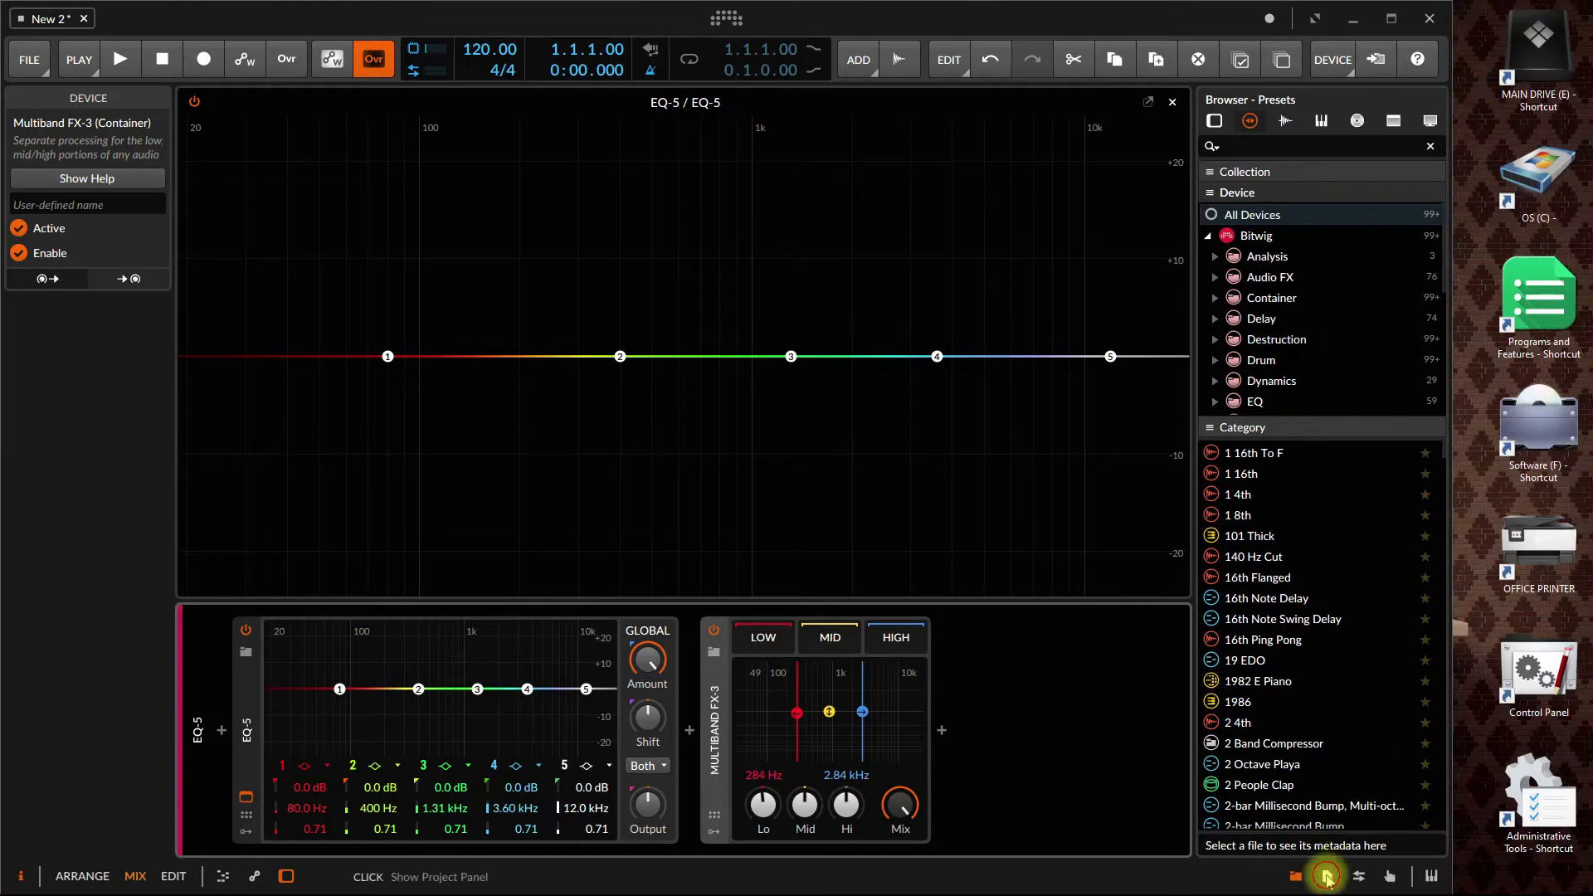
click(1327, 876)
click(1391, 18)
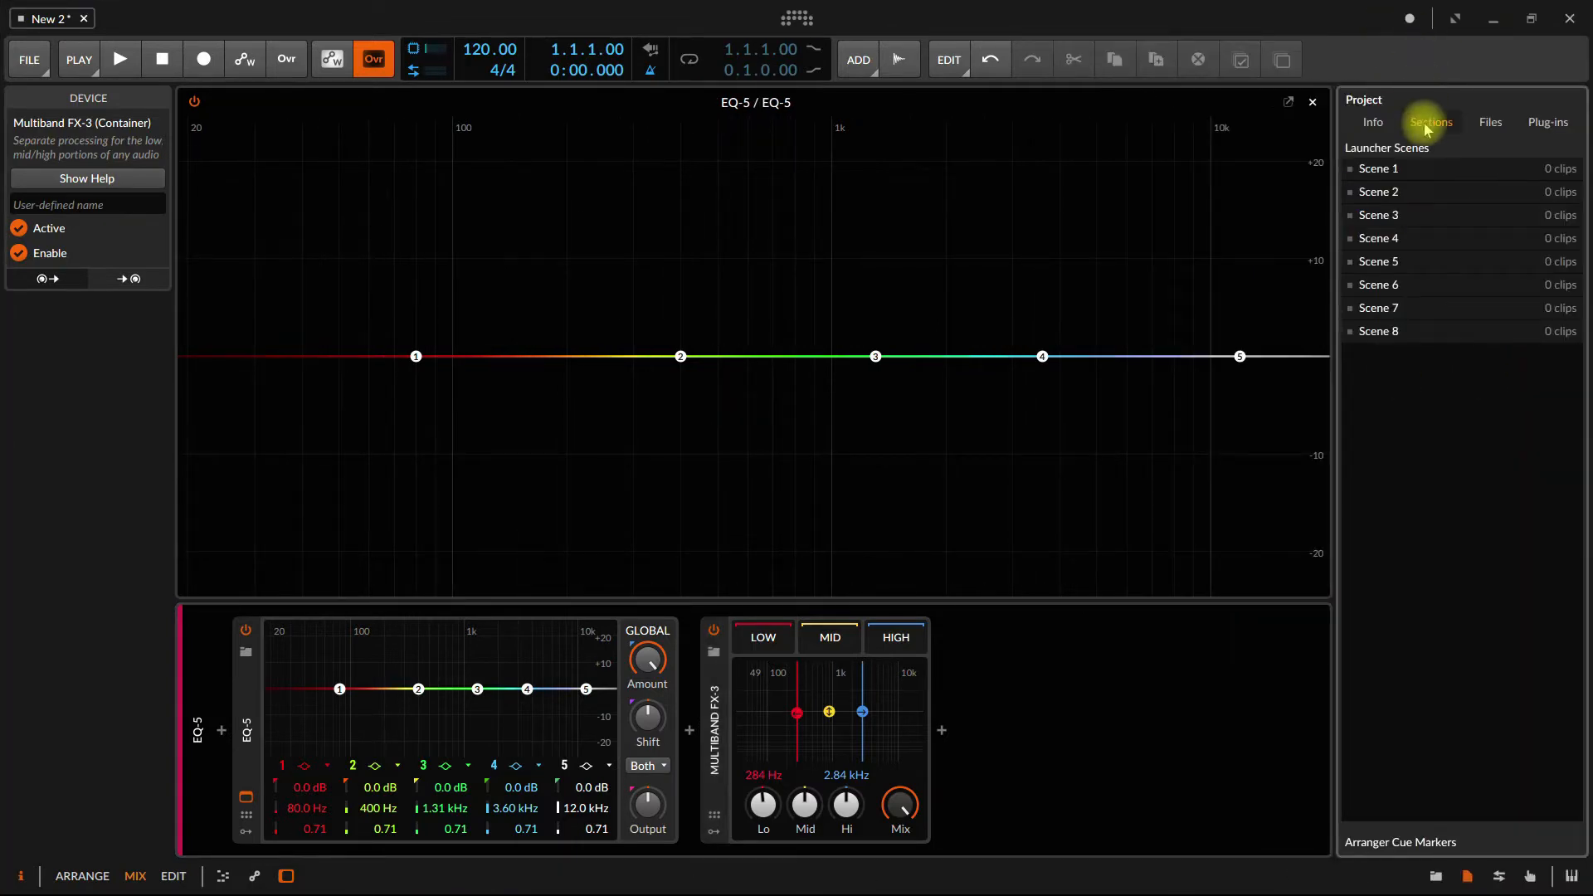
click(1373, 122)
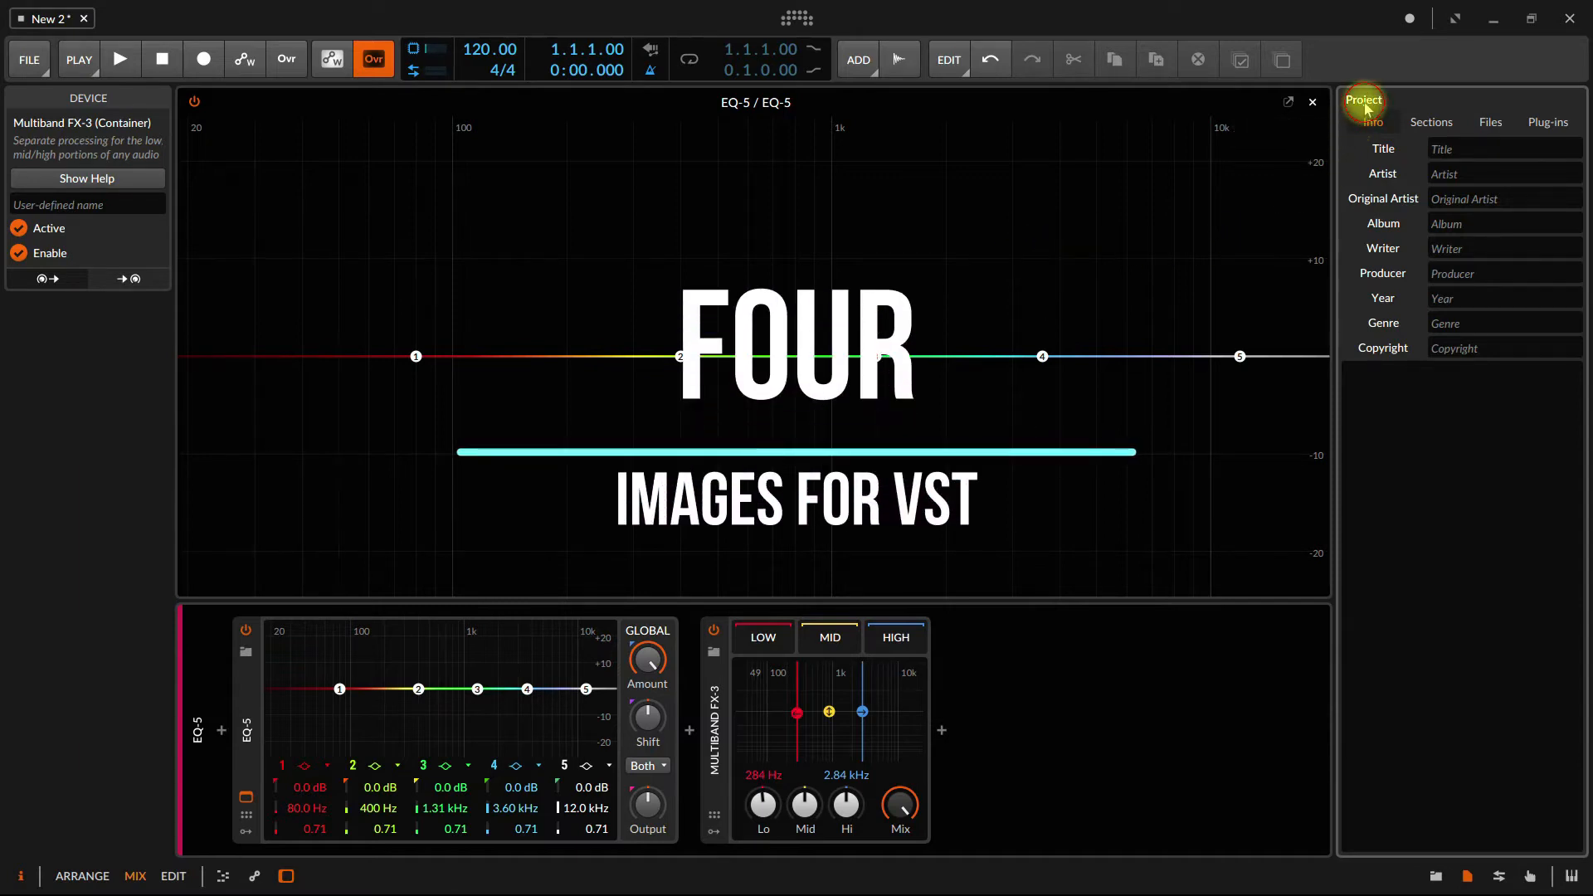
- Switch to the arranger and examine the browser's presets for the Drum, EQ and Filter device categories
click(83, 875)
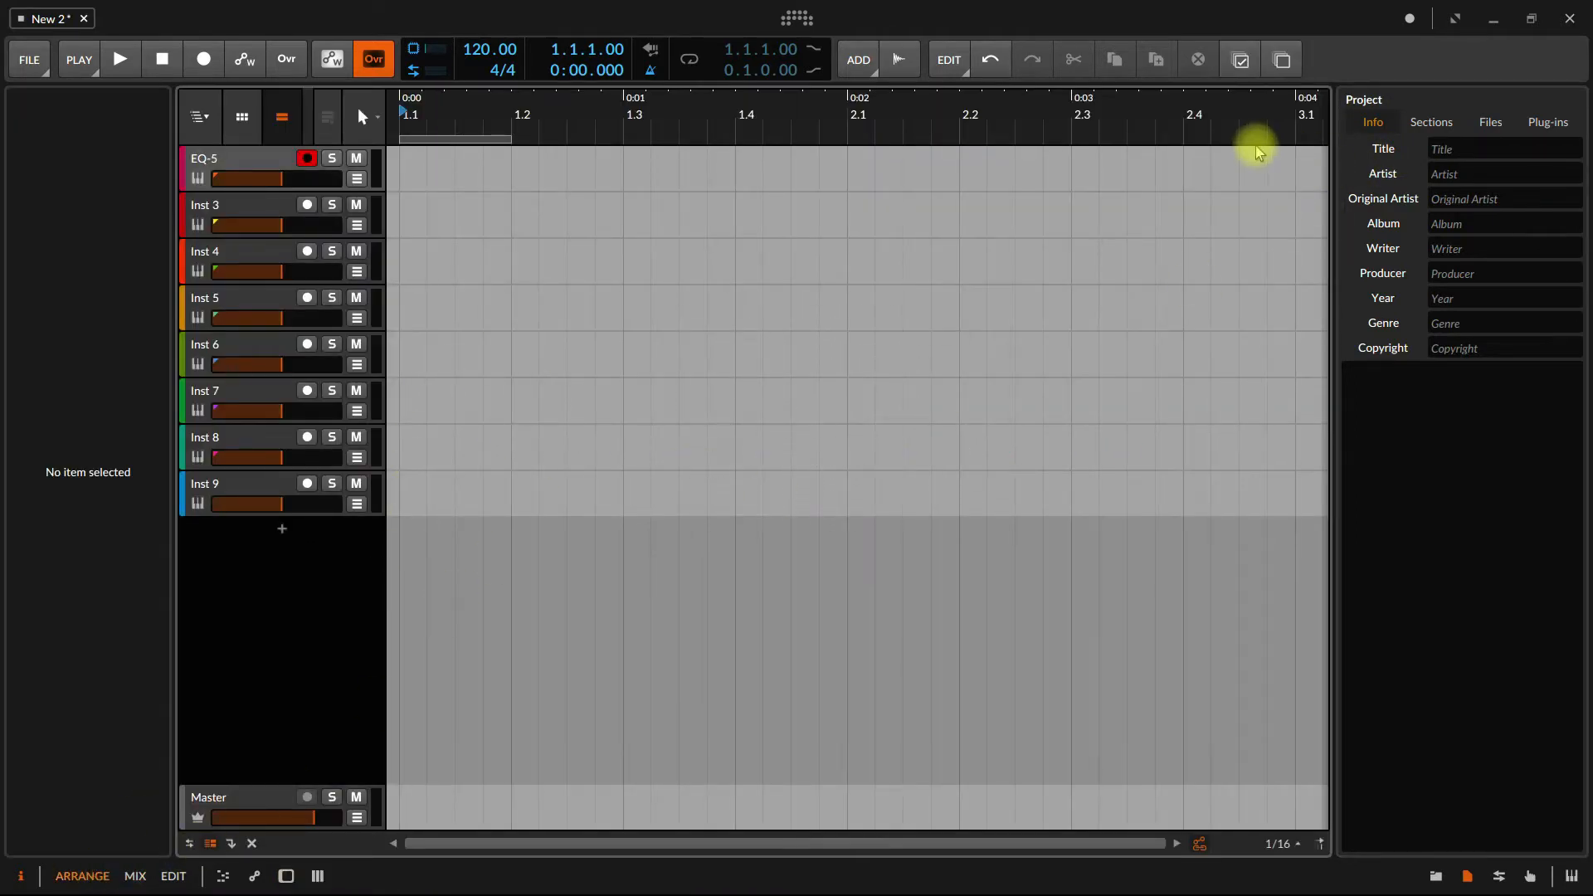
key(b)
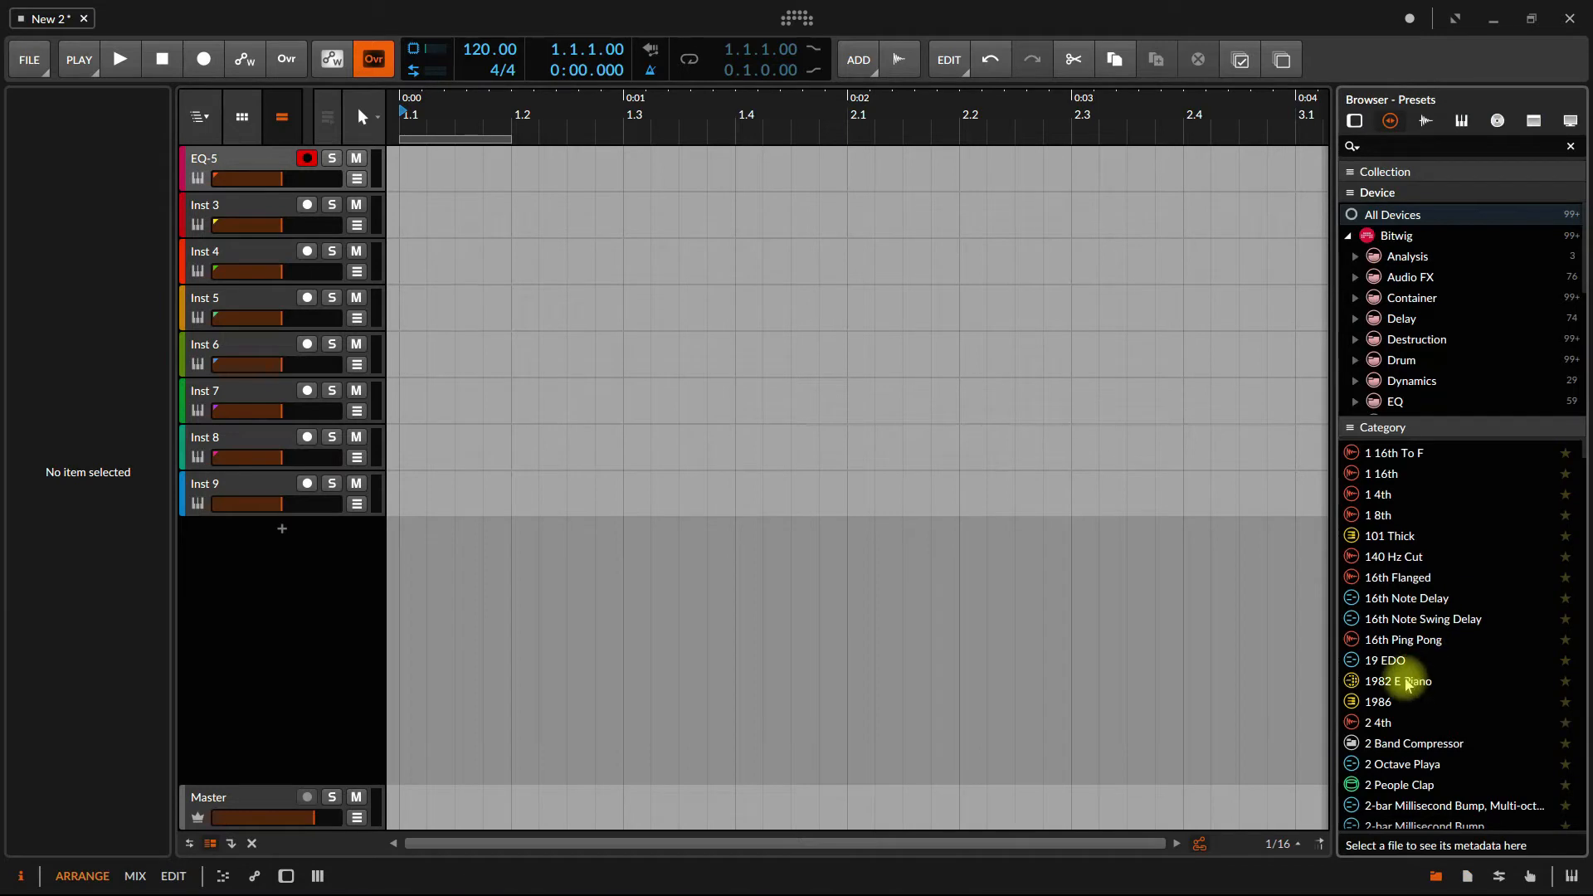
scroll(1408, 295, down, 1)
click(1414, 301)
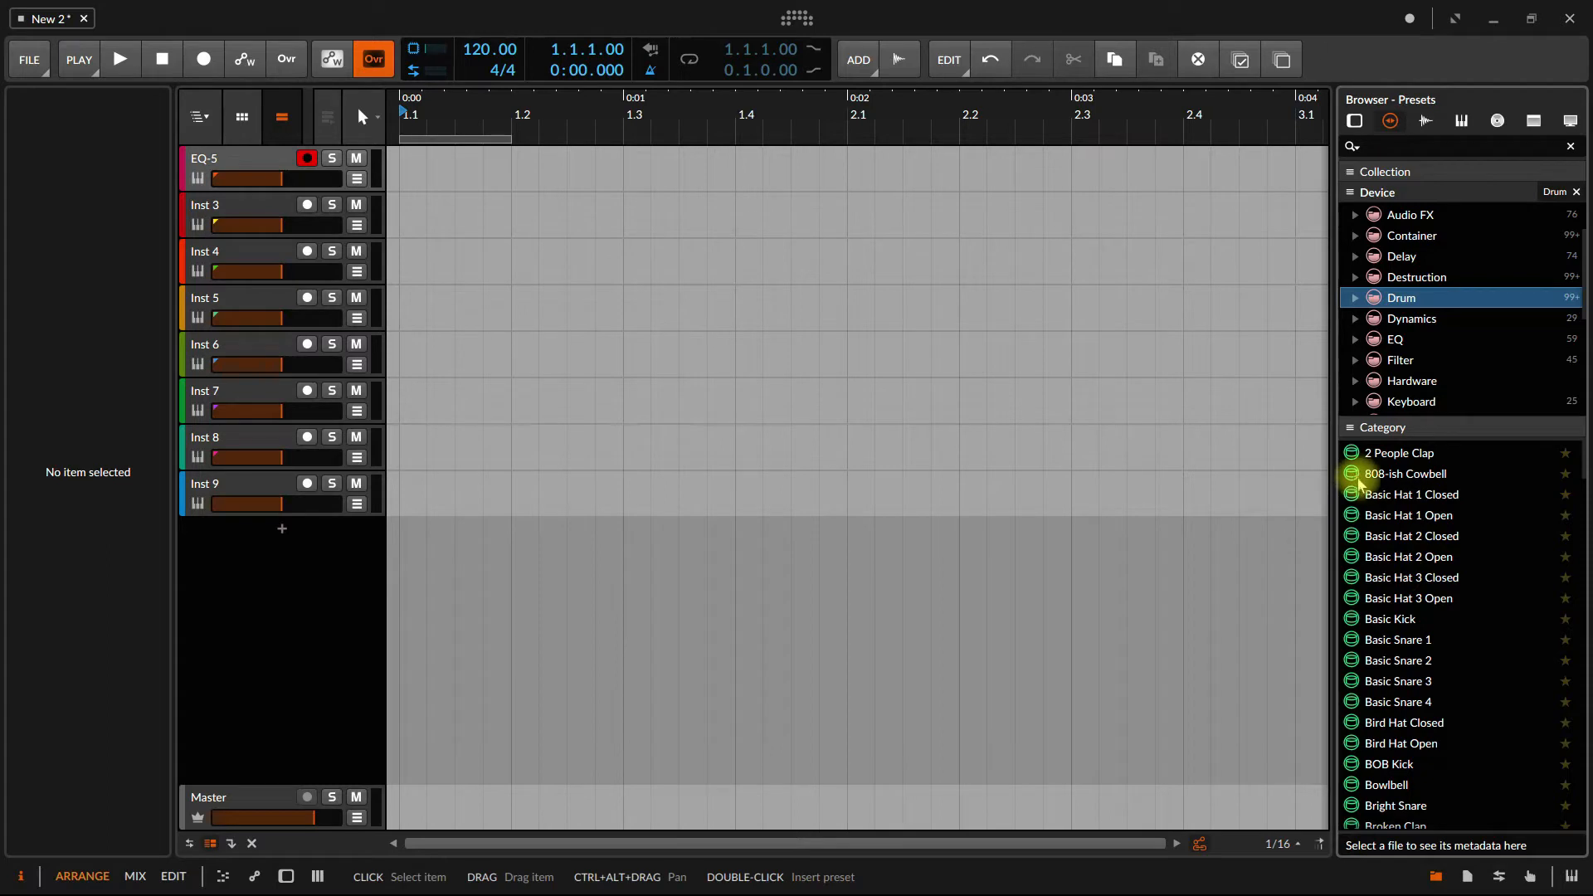
click(1393, 340)
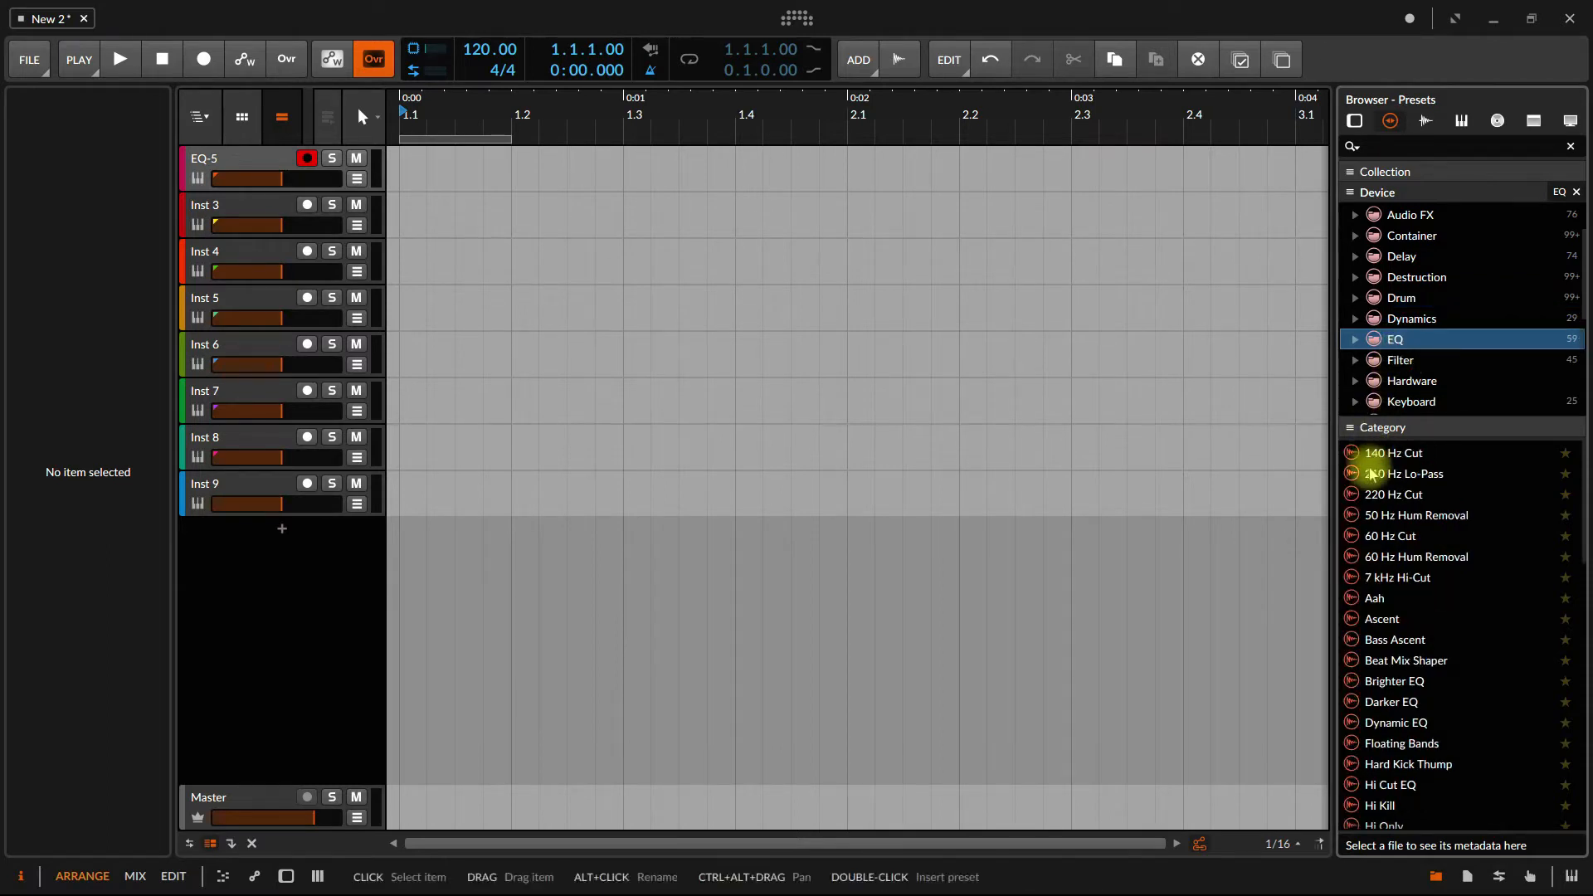
click(1356, 361)
click(1404, 380)
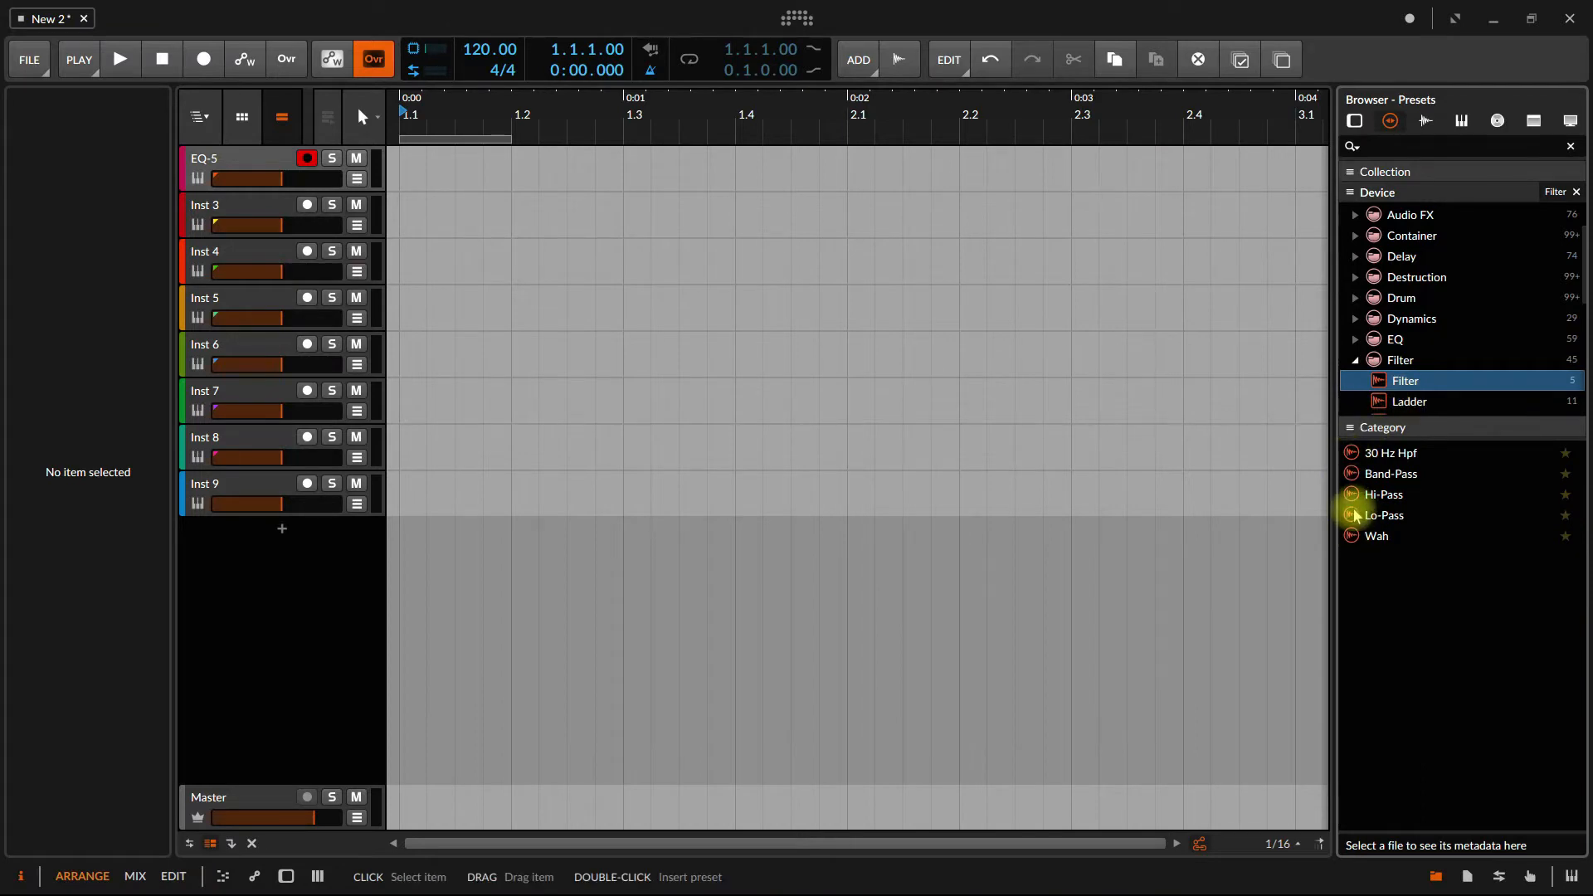
click(1356, 363)
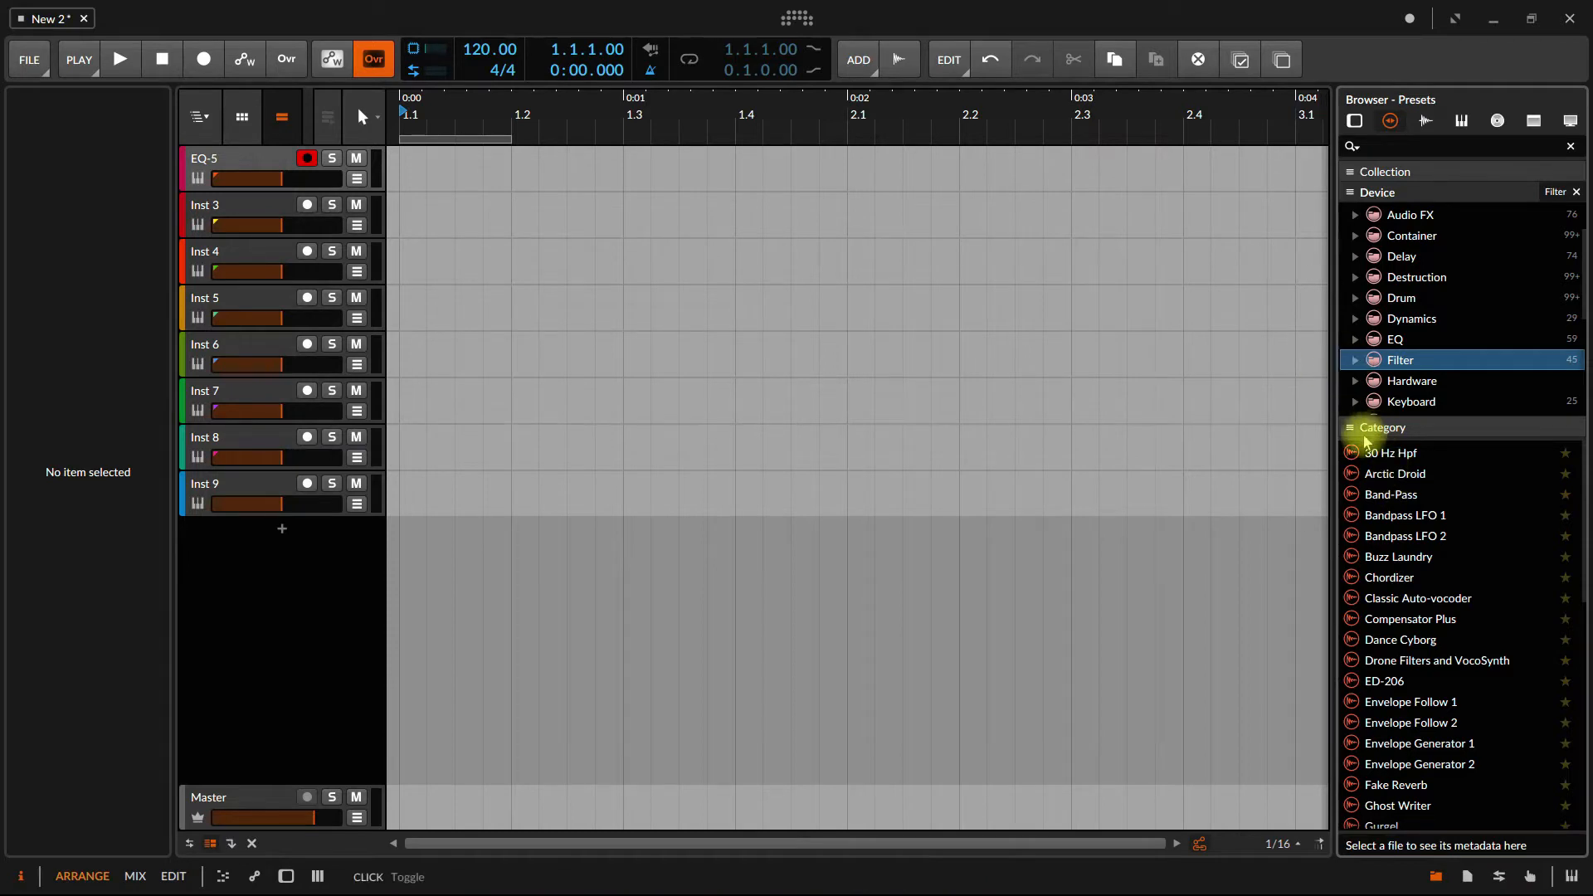
- Widen the browser panel and list the presets of The Grid category
drag(1332, 440, 1226, 450)
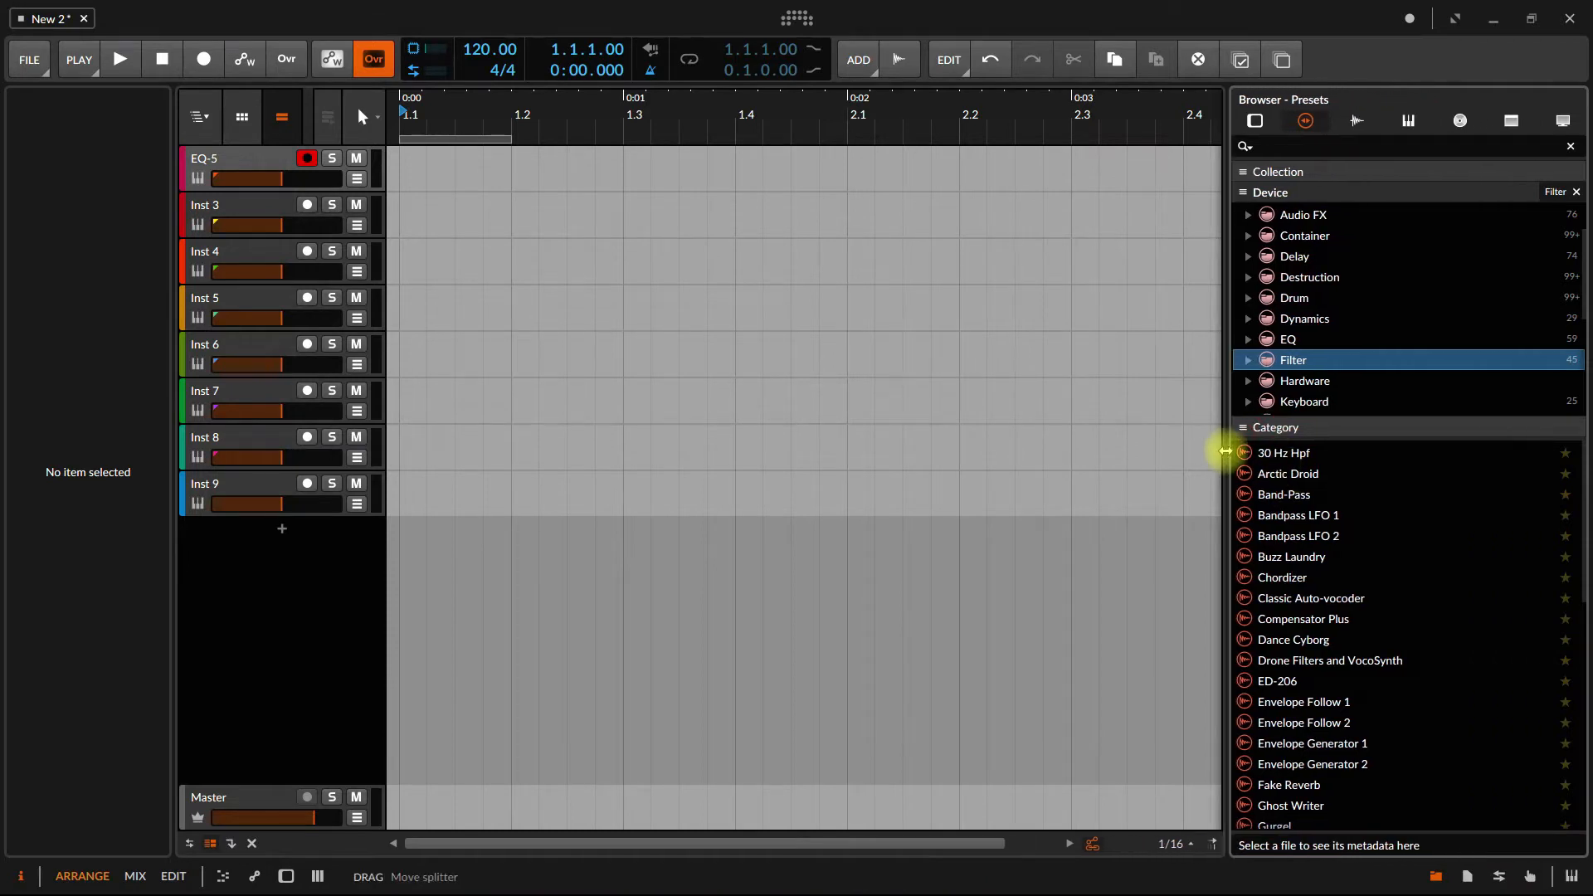
scroll(1294, 290, down, 5)
click(1296, 302)
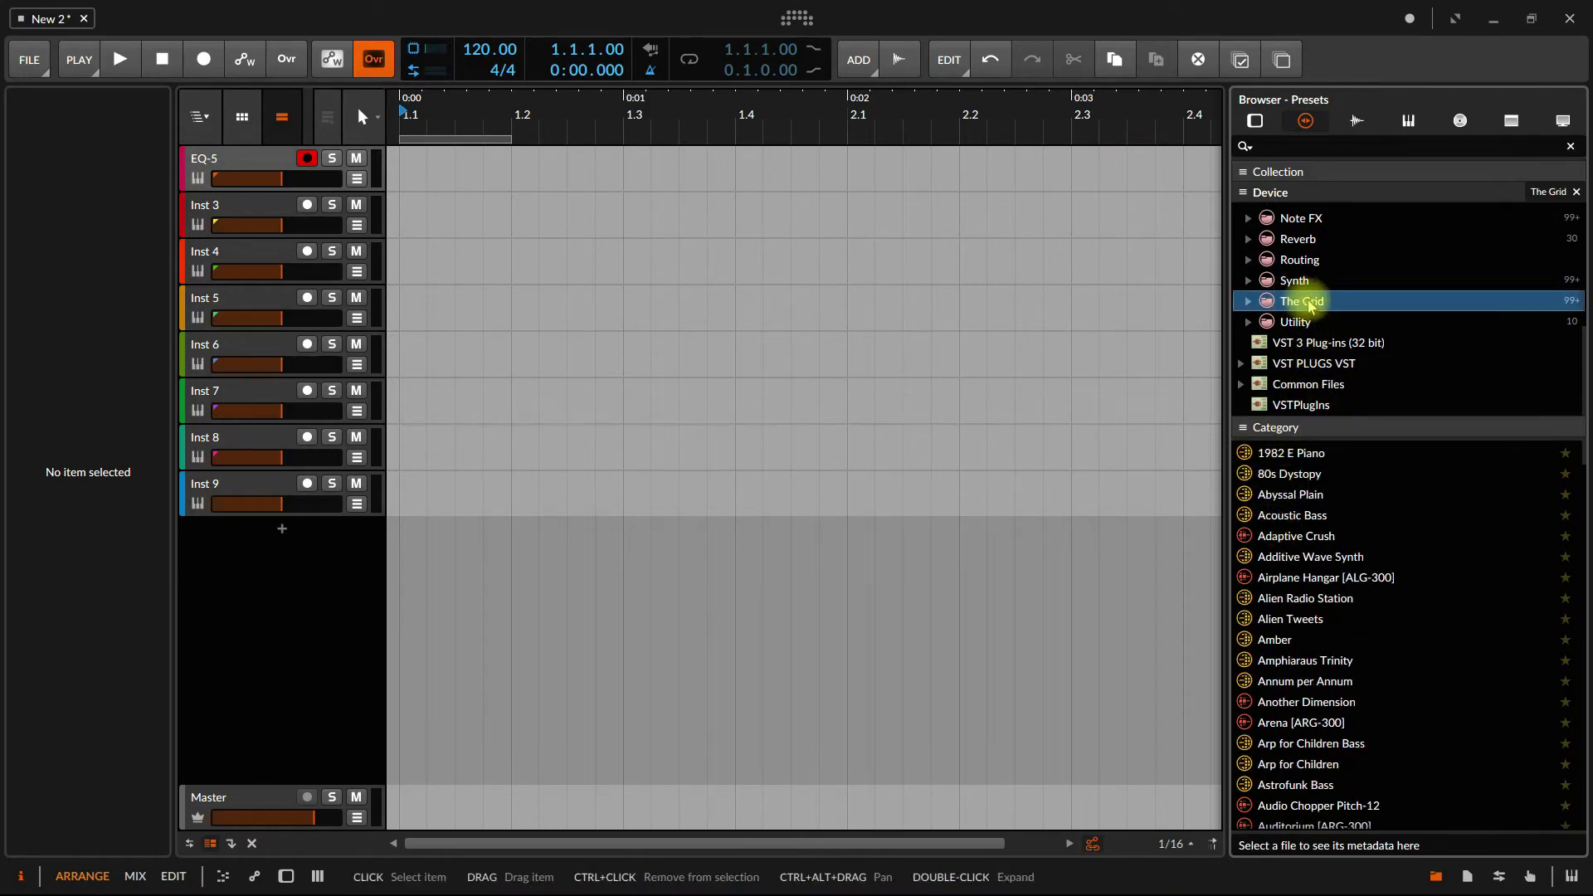
scroll(1302, 386, up, 6)
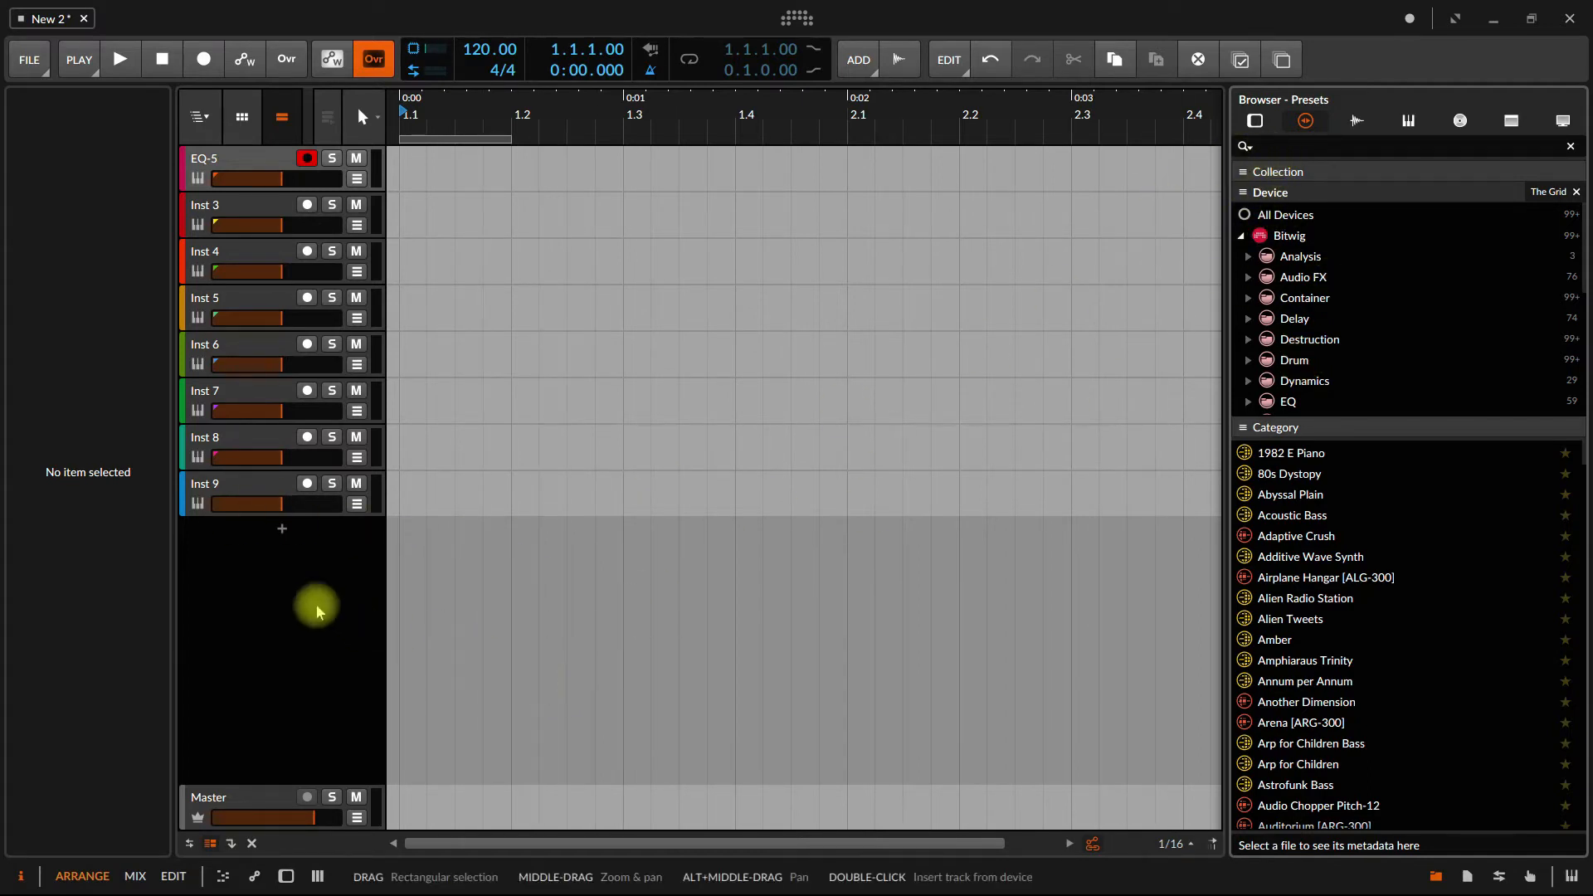
- Examine the Destruction, Dynamics and Effect categories of audio effects offered for a new instrument track, and cancel the insertion
double_click(284, 526)
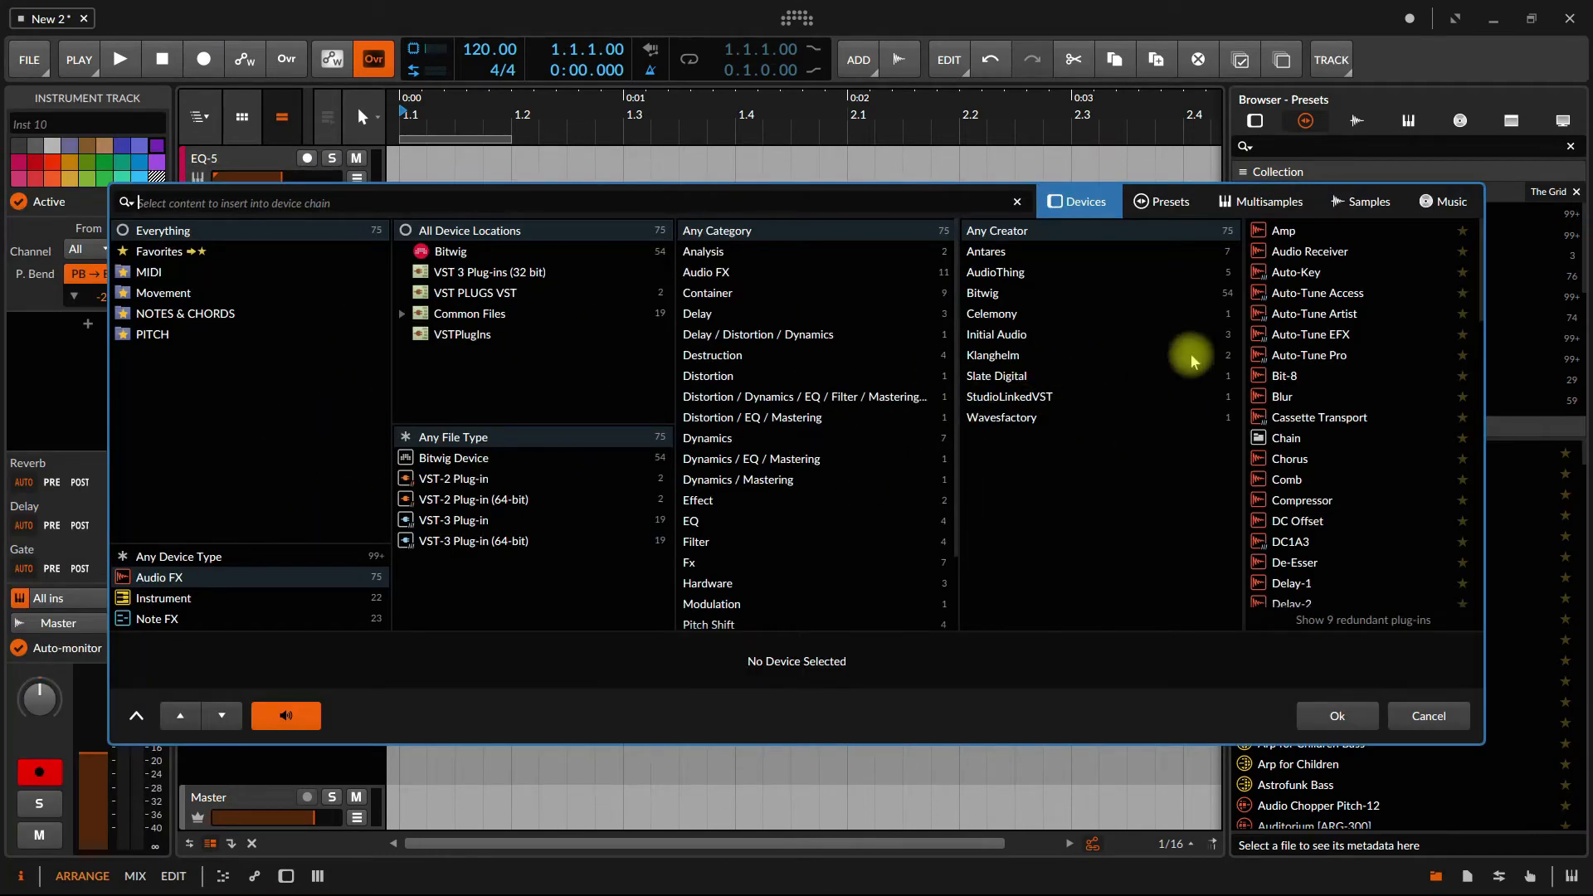
click(711, 377)
click(722, 356)
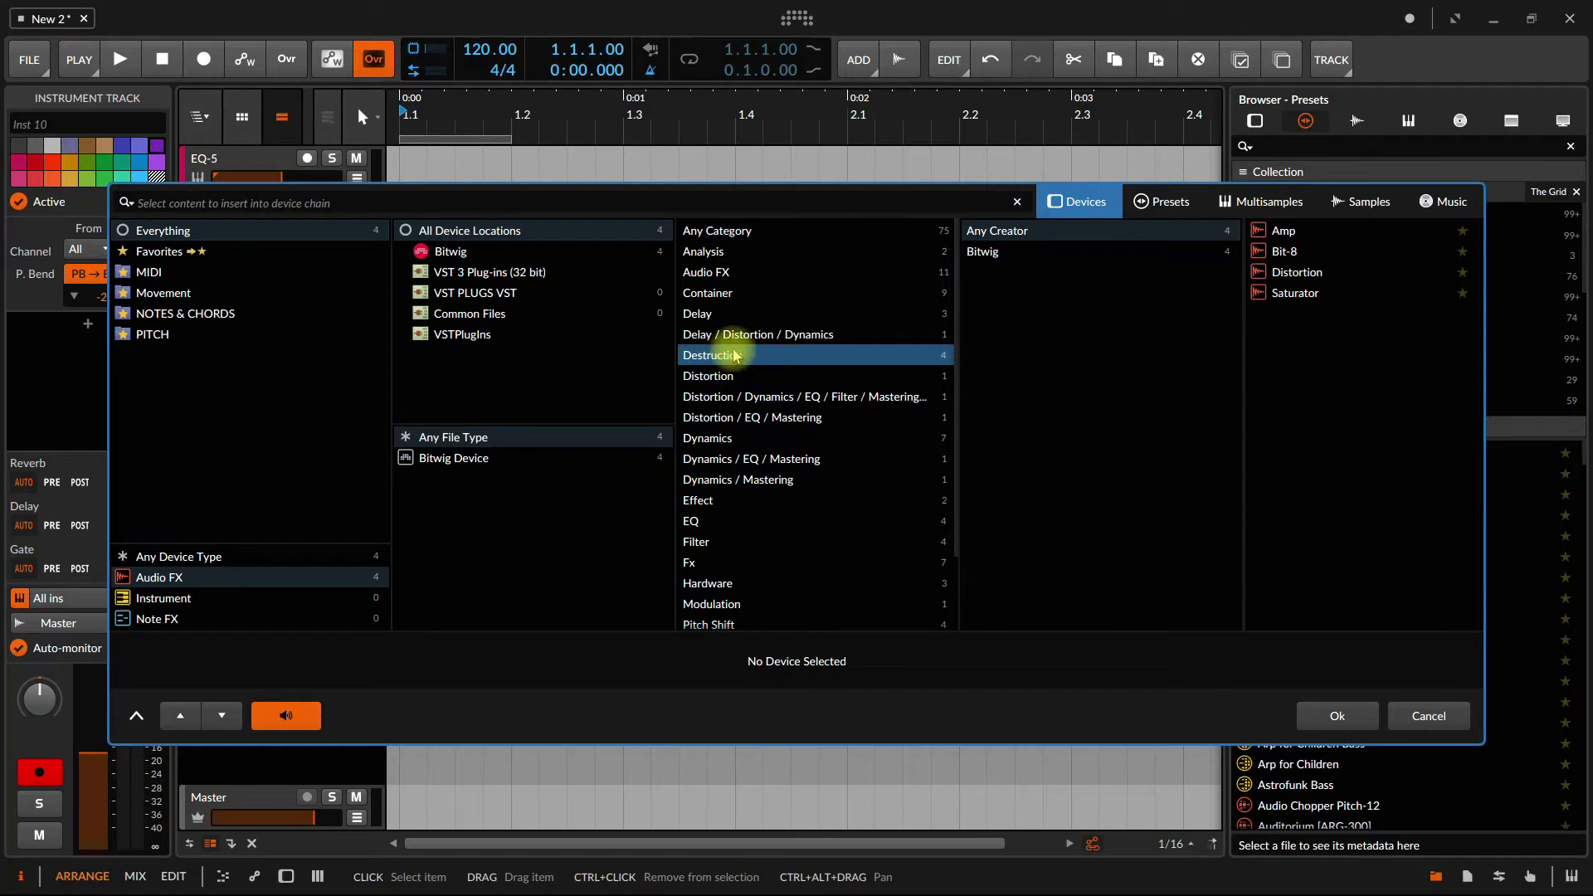
click(710, 439)
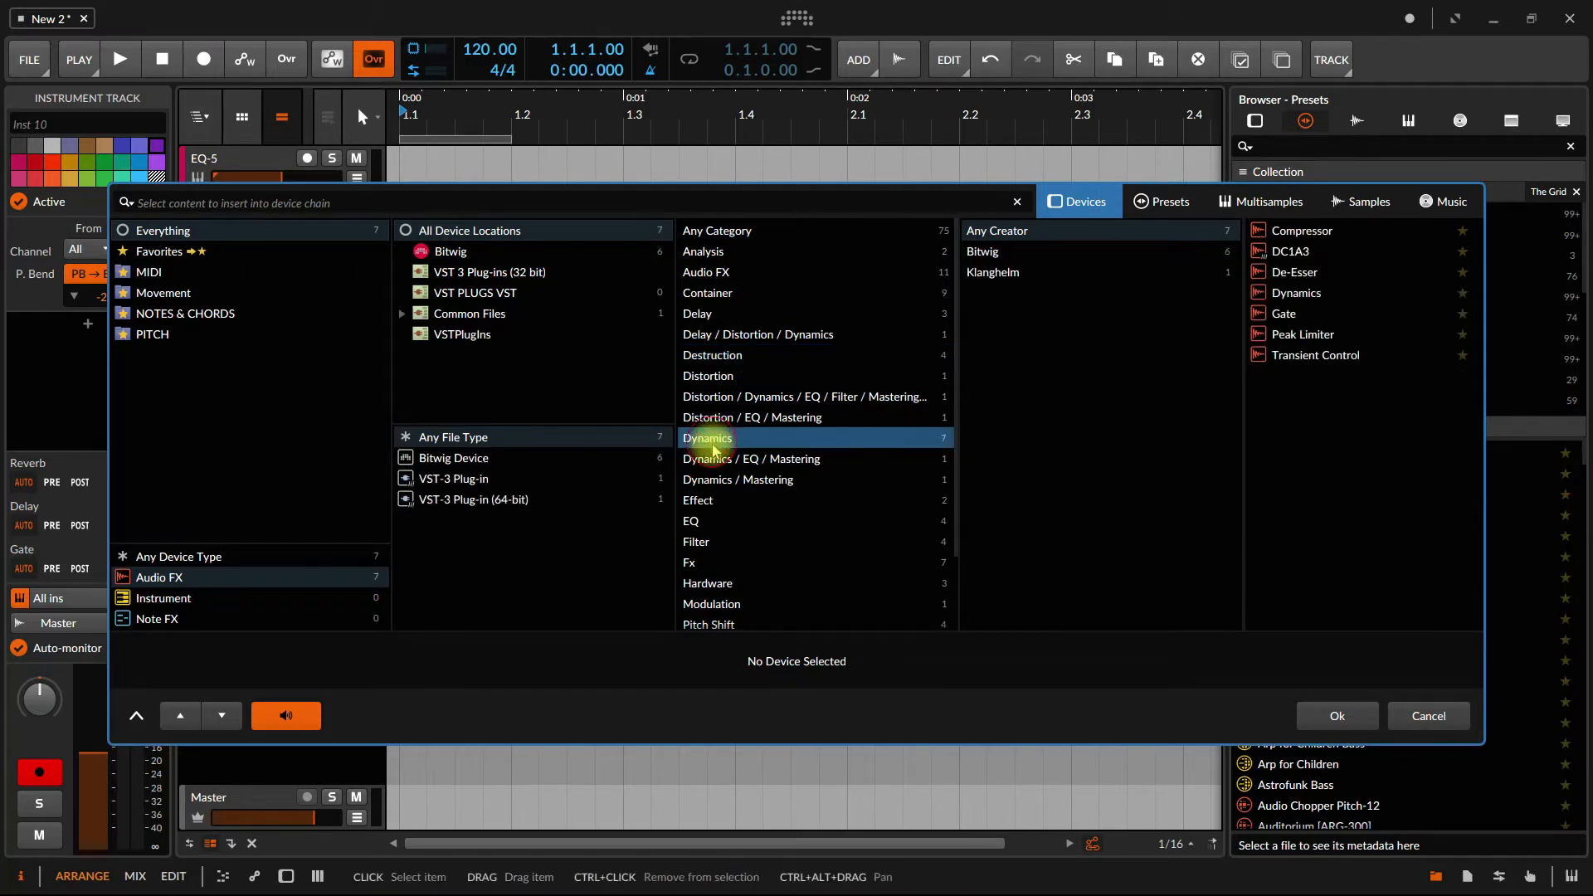
click(712, 499)
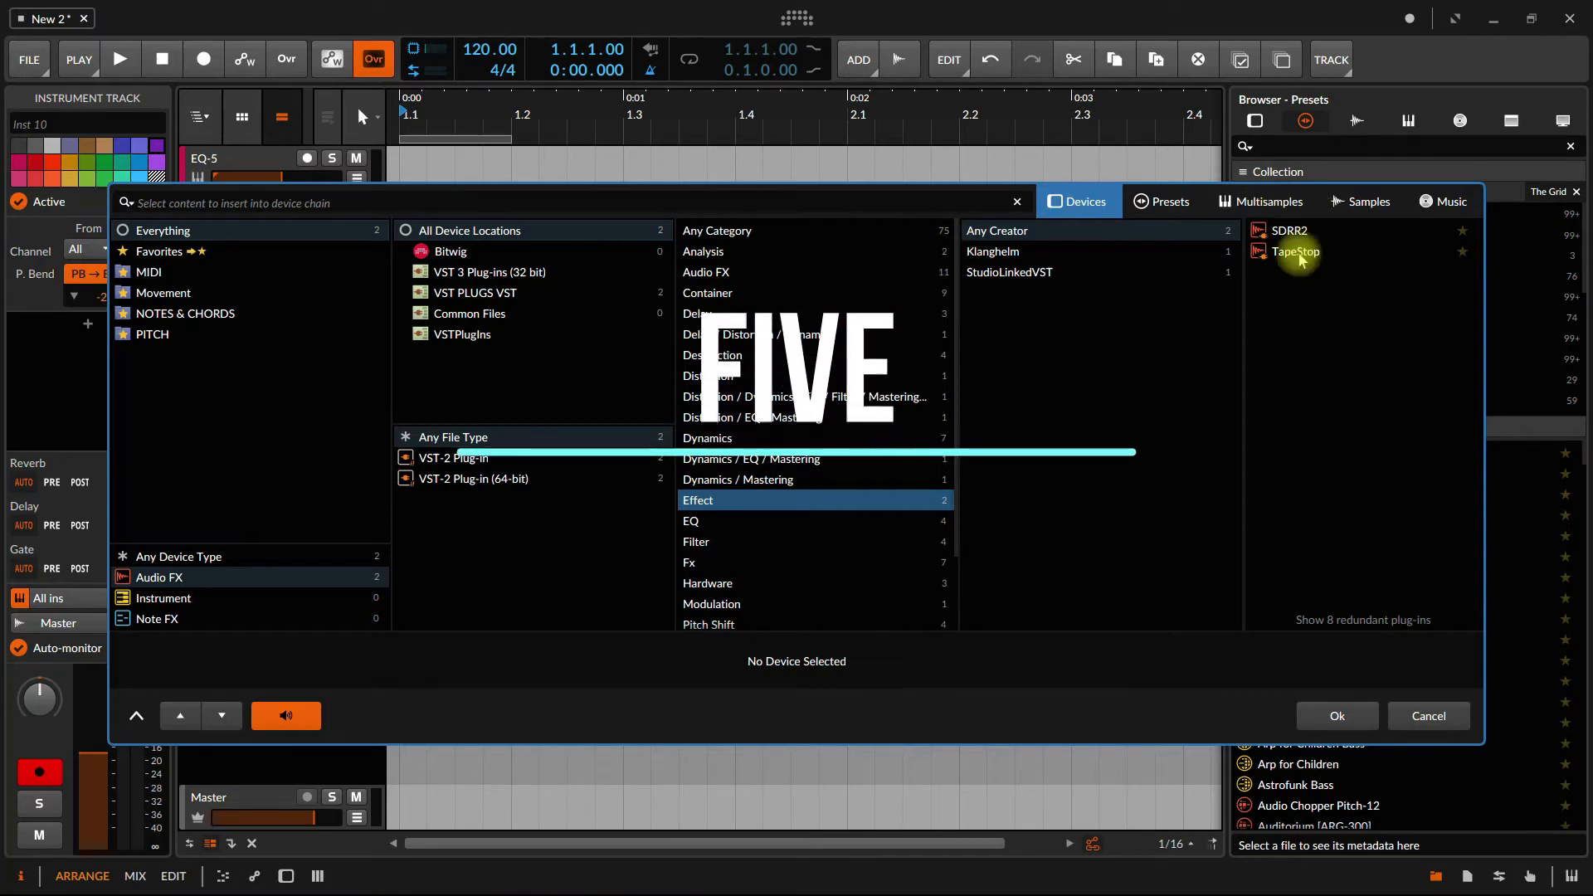
click(1429, 718)
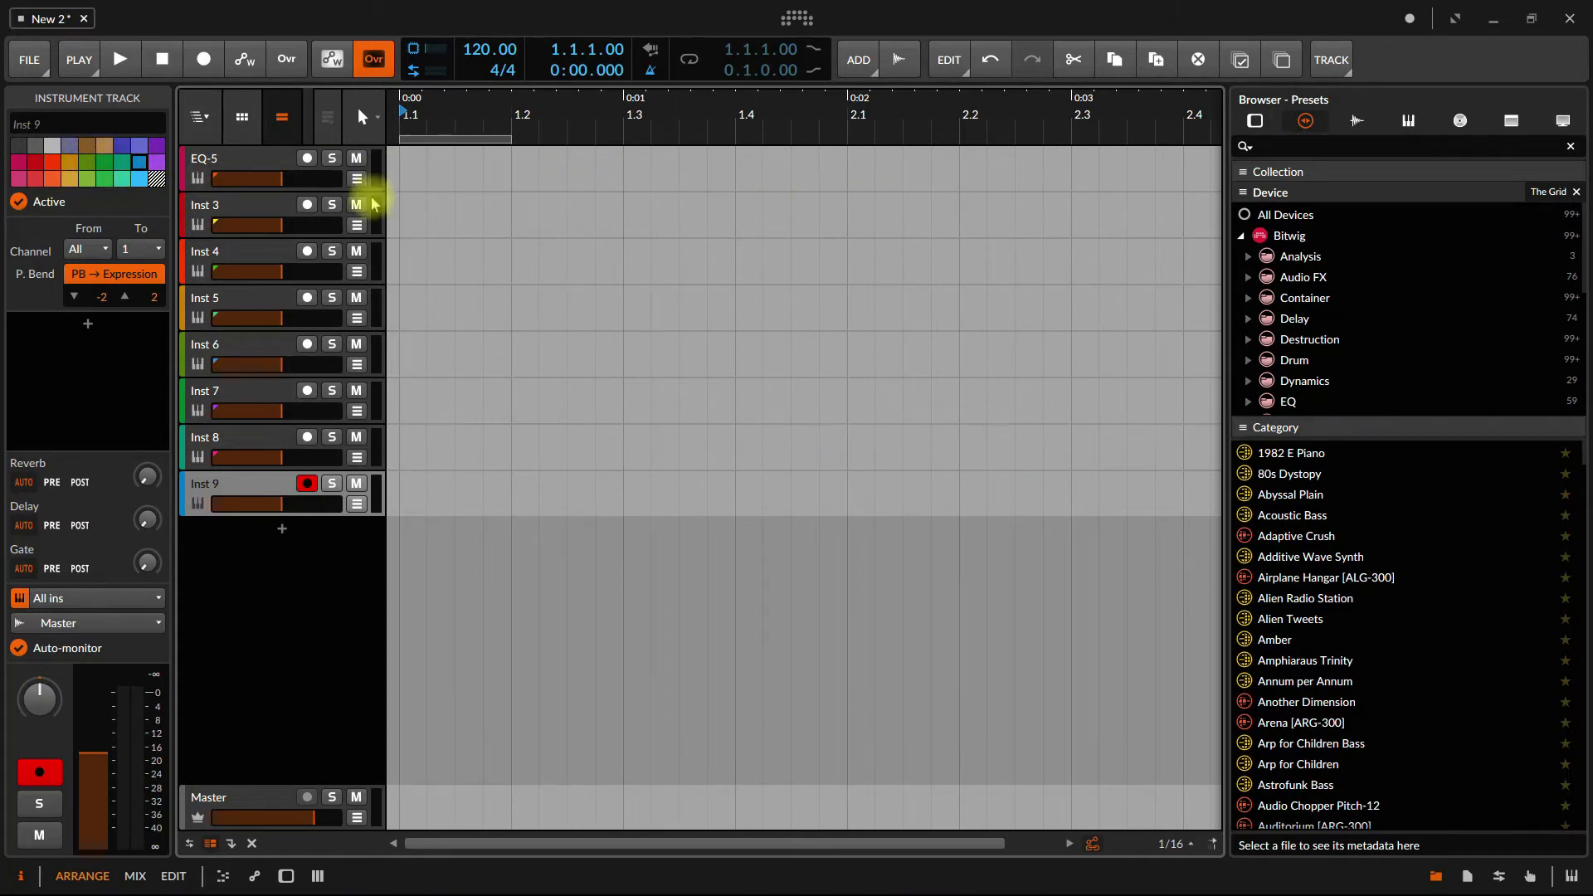
- Increase the height of the EQ-5 track in the arranger, and view the GUI scaling and display profile options
drag(359, 190, 366, 232)
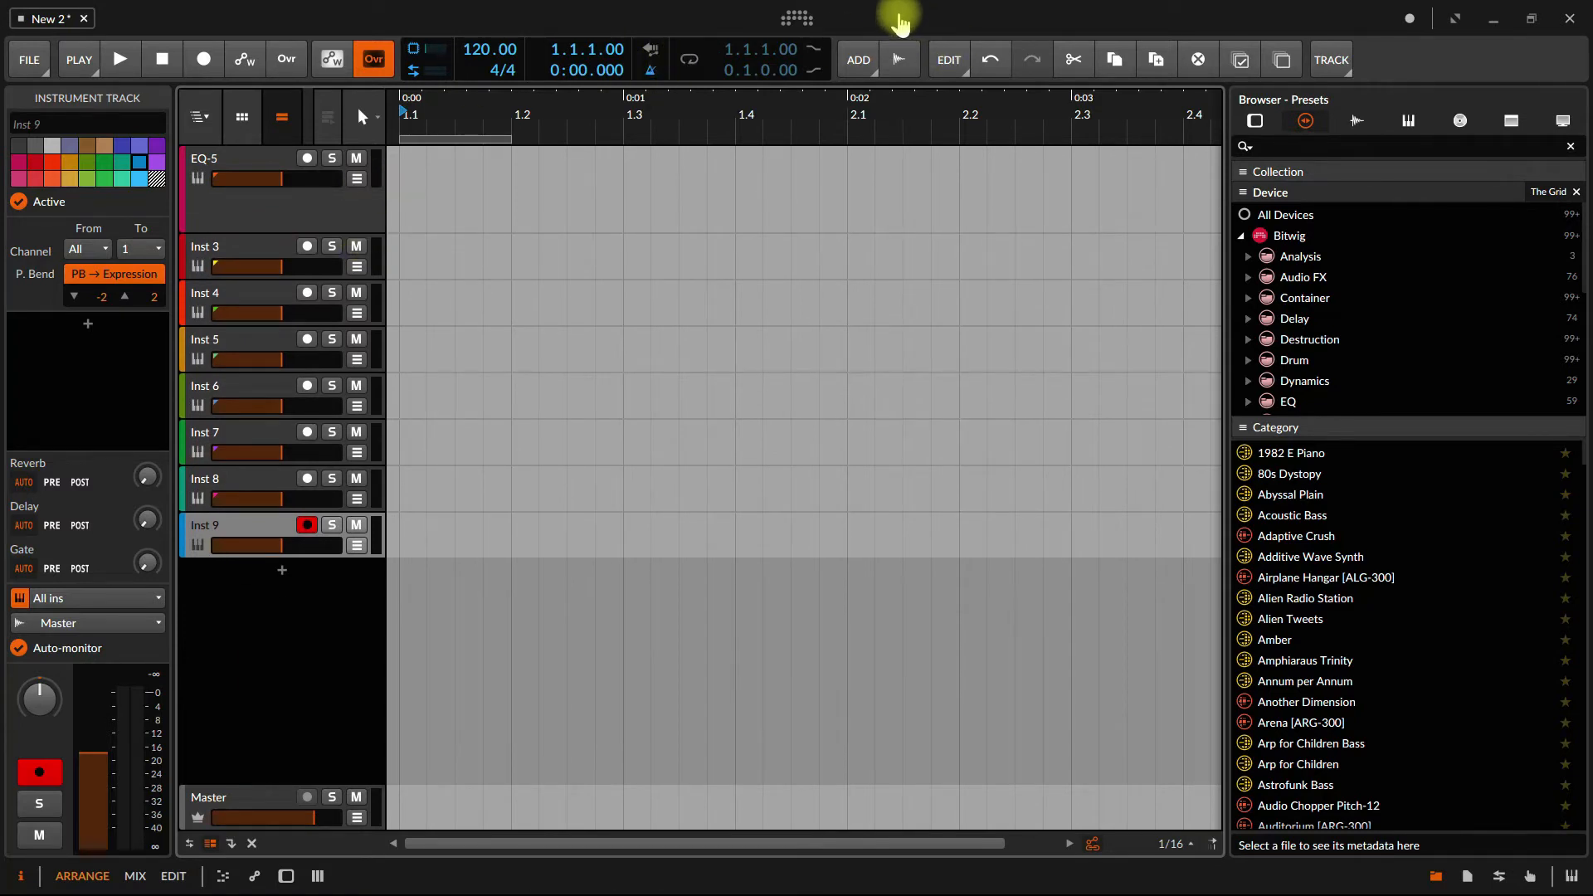
right_click(899, 22)
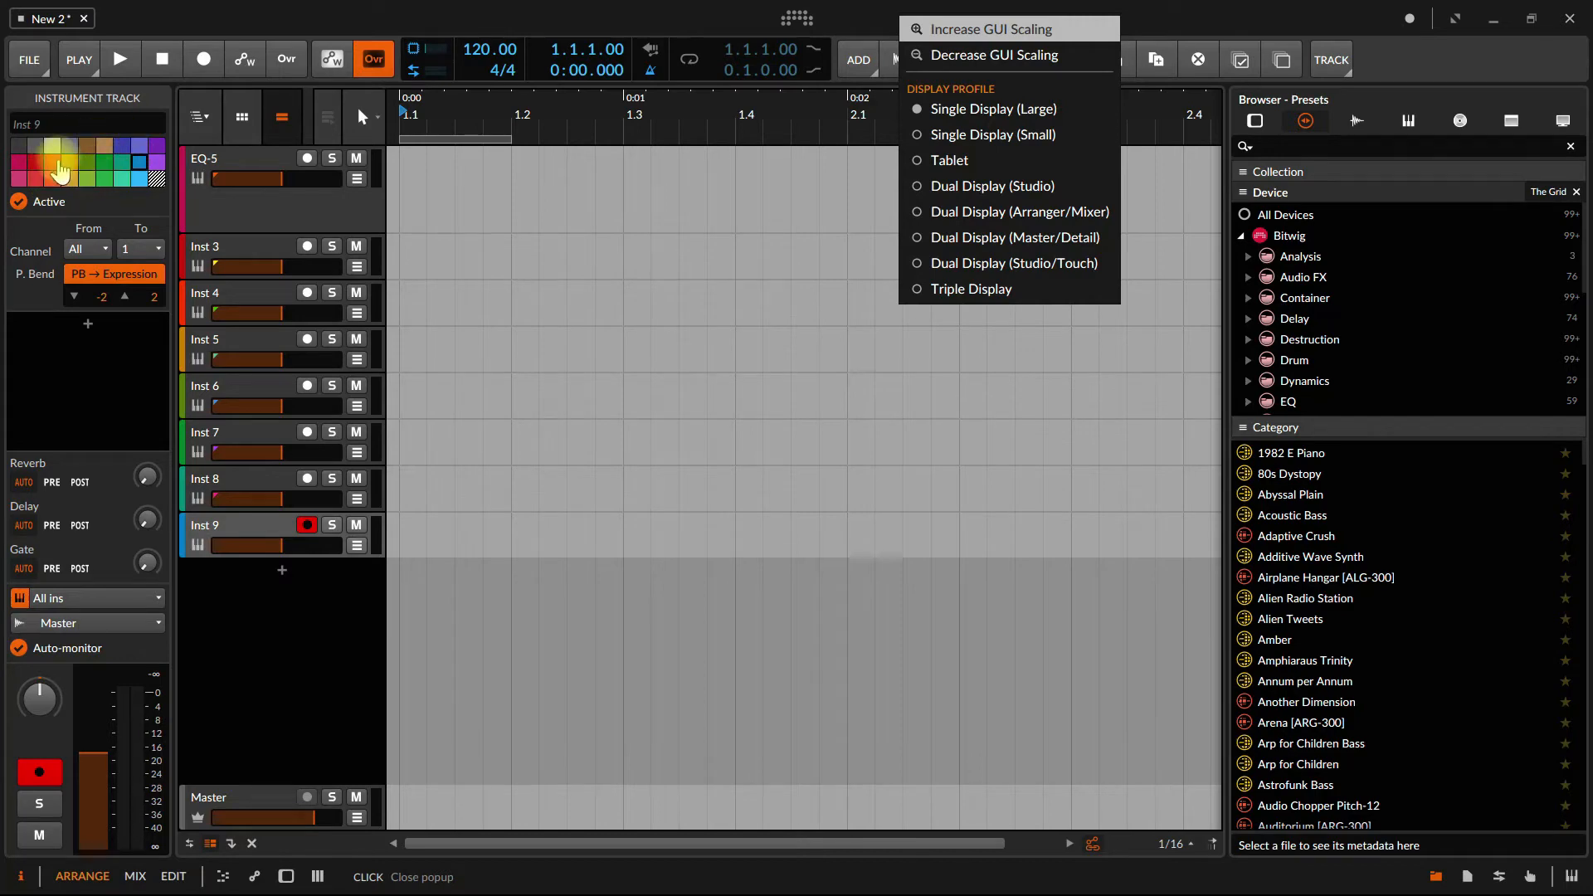
click(52, 172)
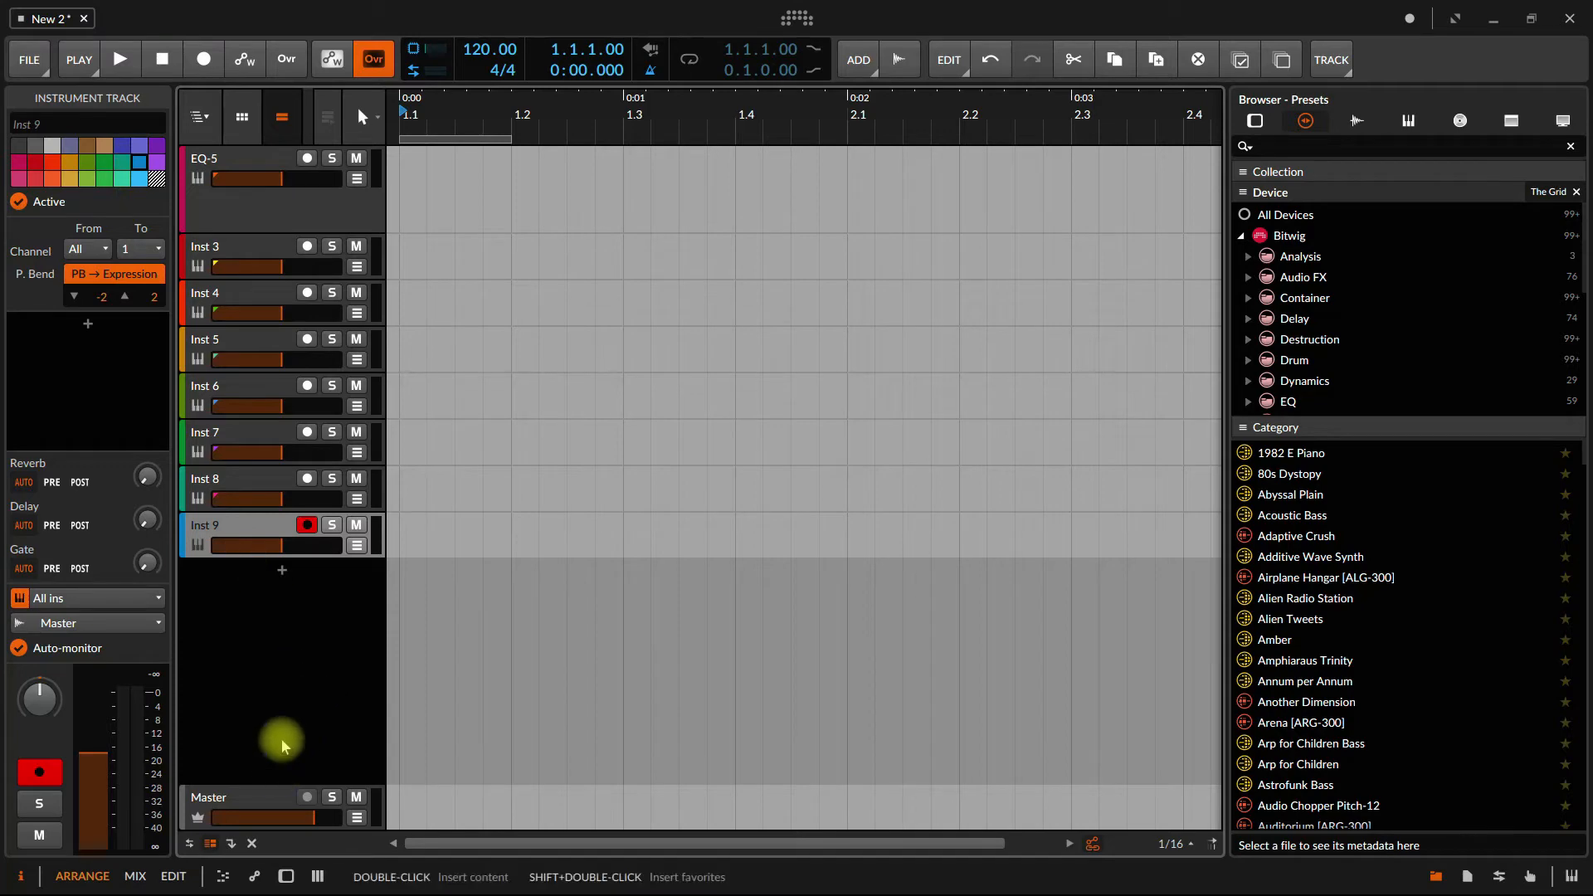
- Show the device chain of the Inst 9 track and insert the Organ instrument into it
click(270, 529)
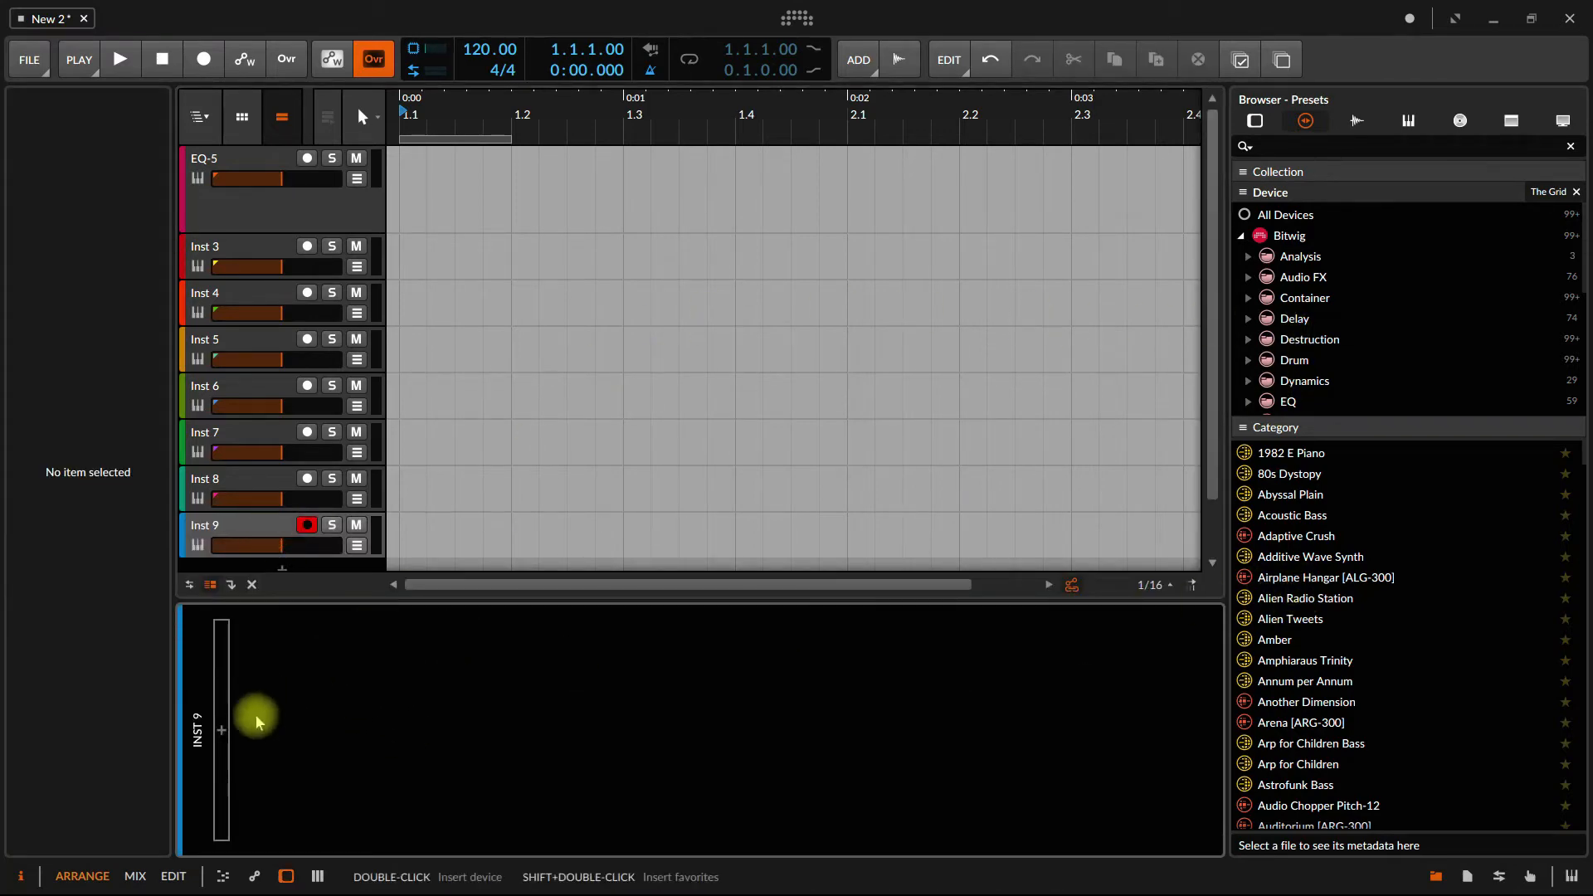
click(221, 729)
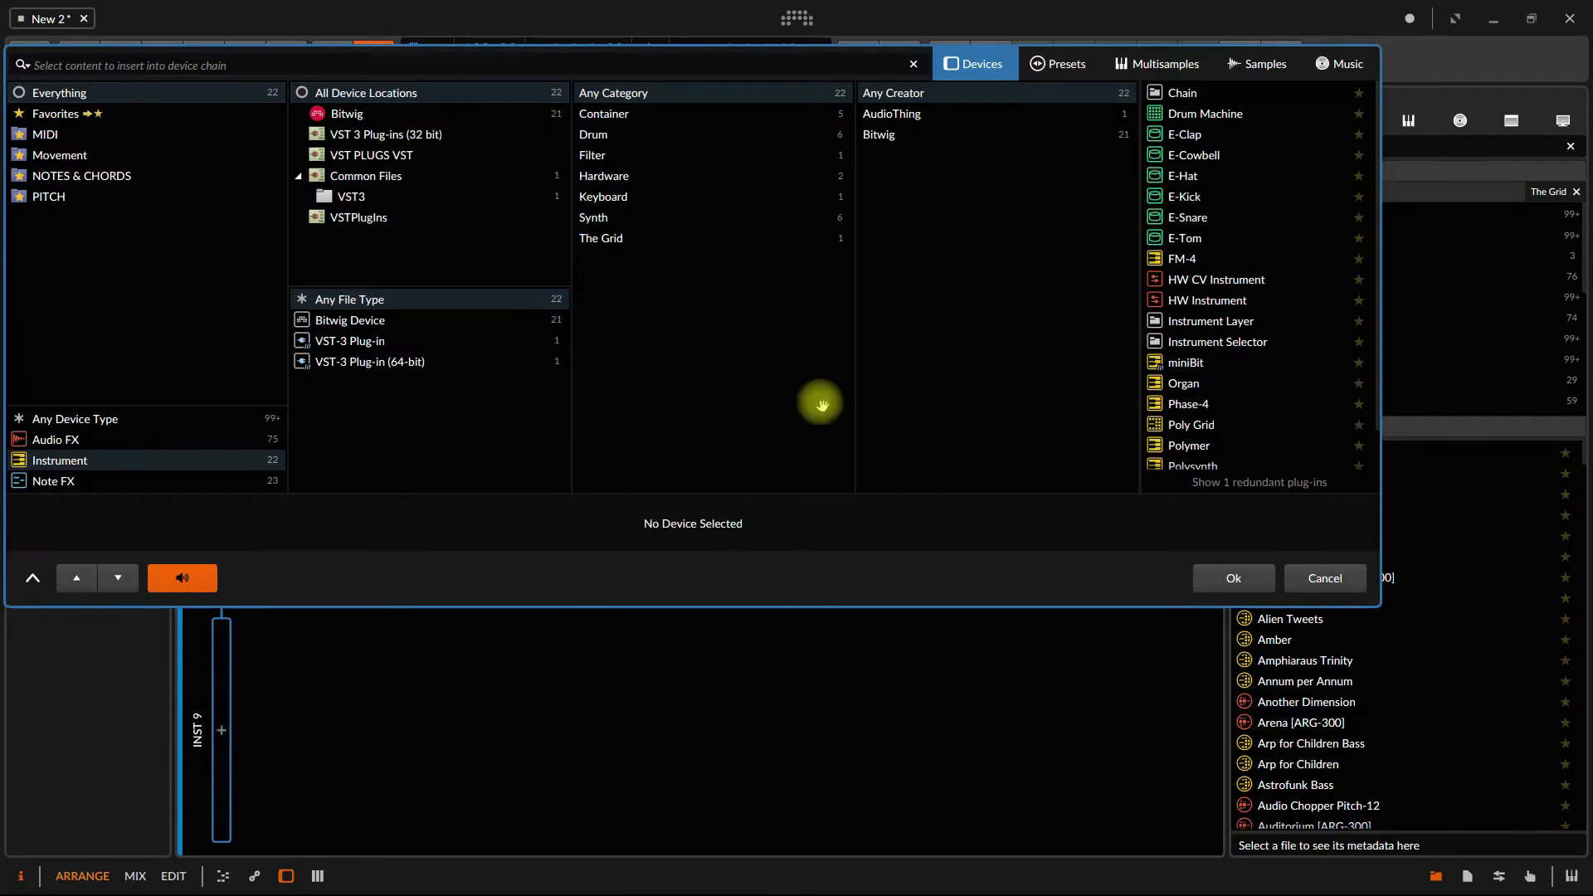
double_click(1186, 387)
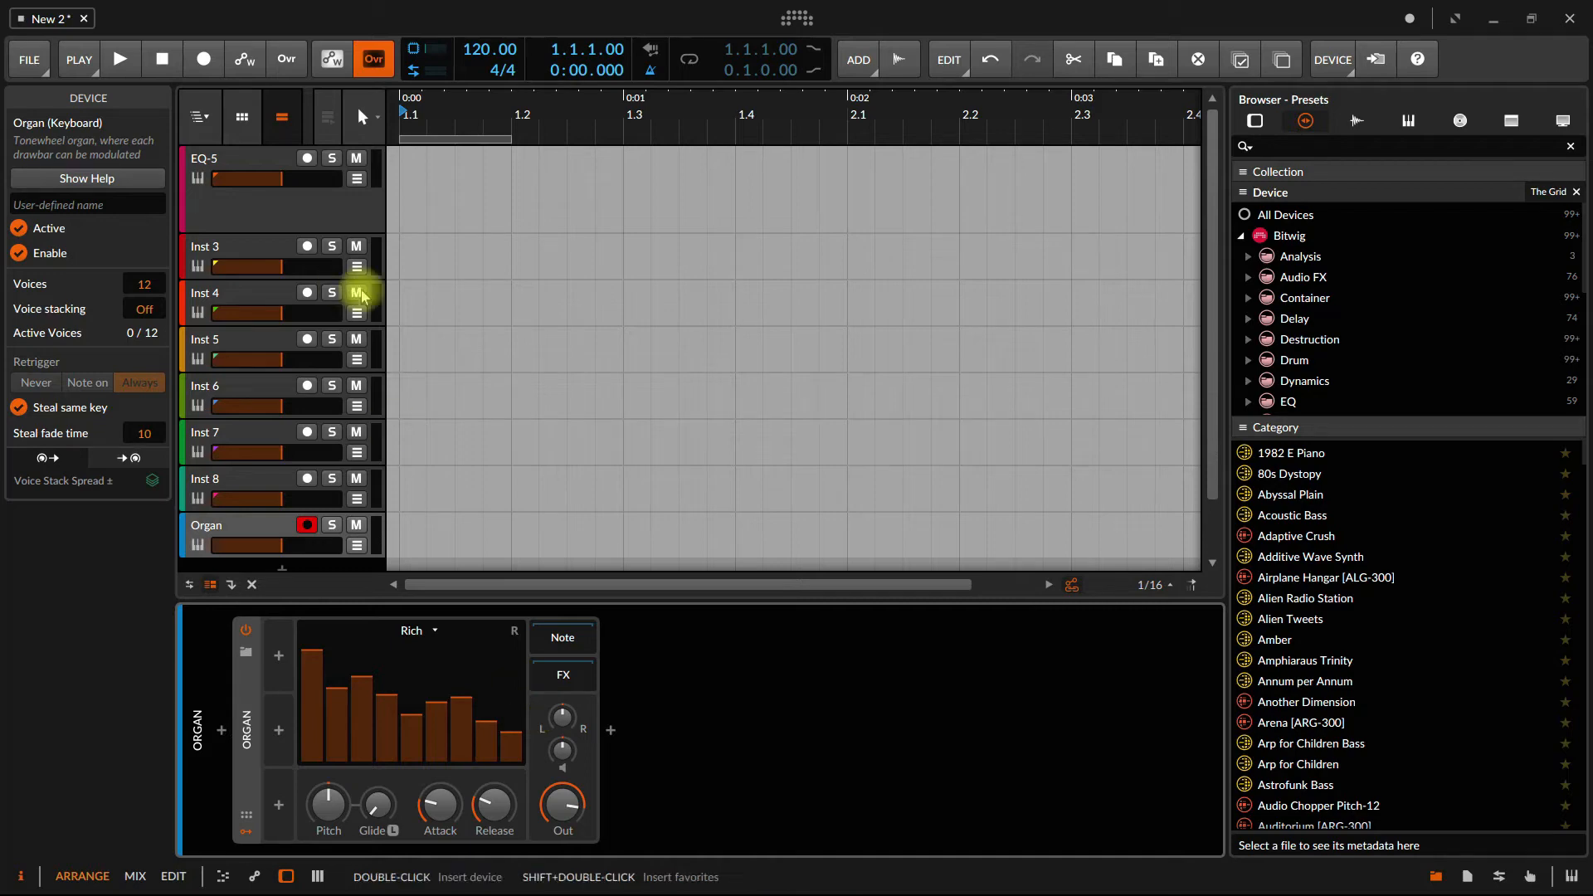
- Select the Inst 3 track and show it in the mixer, with the expanded EQ-5 view and device panel closed
click(274, 246)
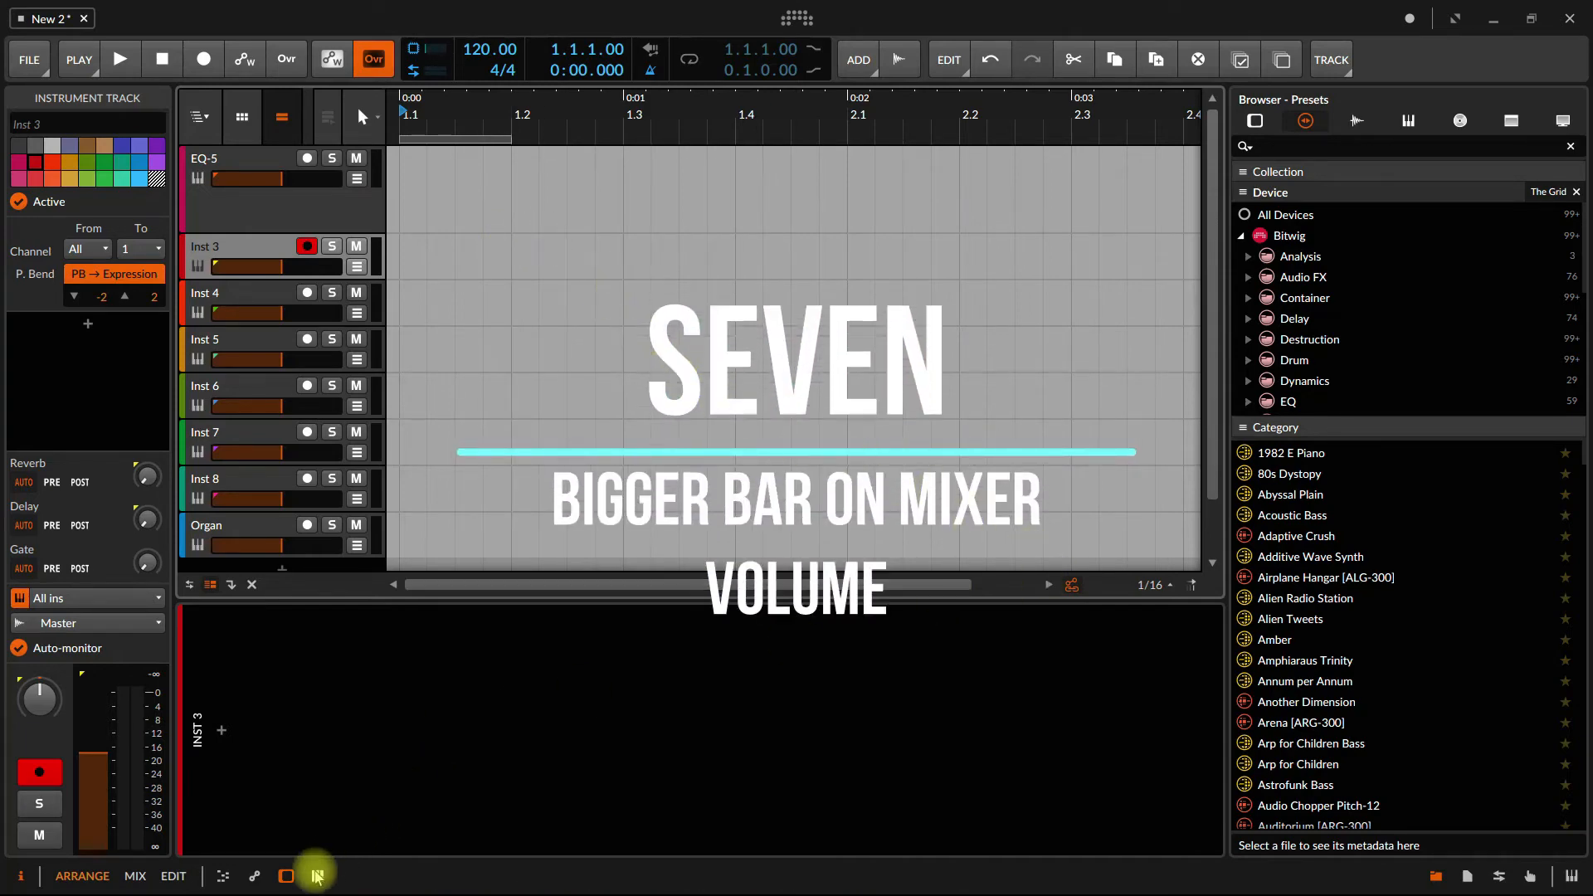
click(131, 877)
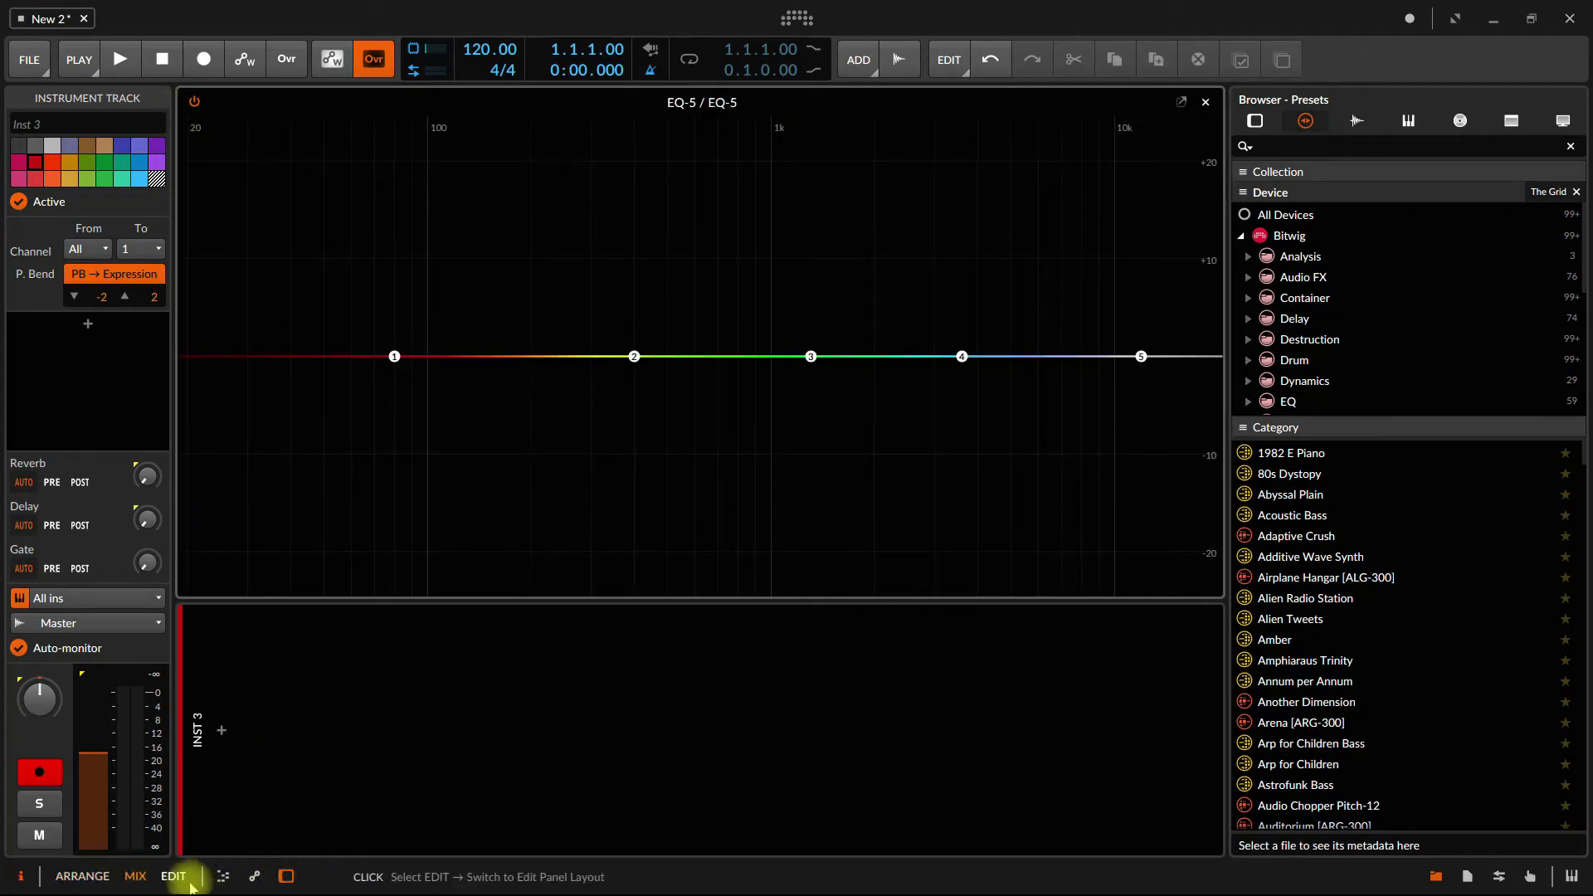
click(286, 879)
click(287, 878)
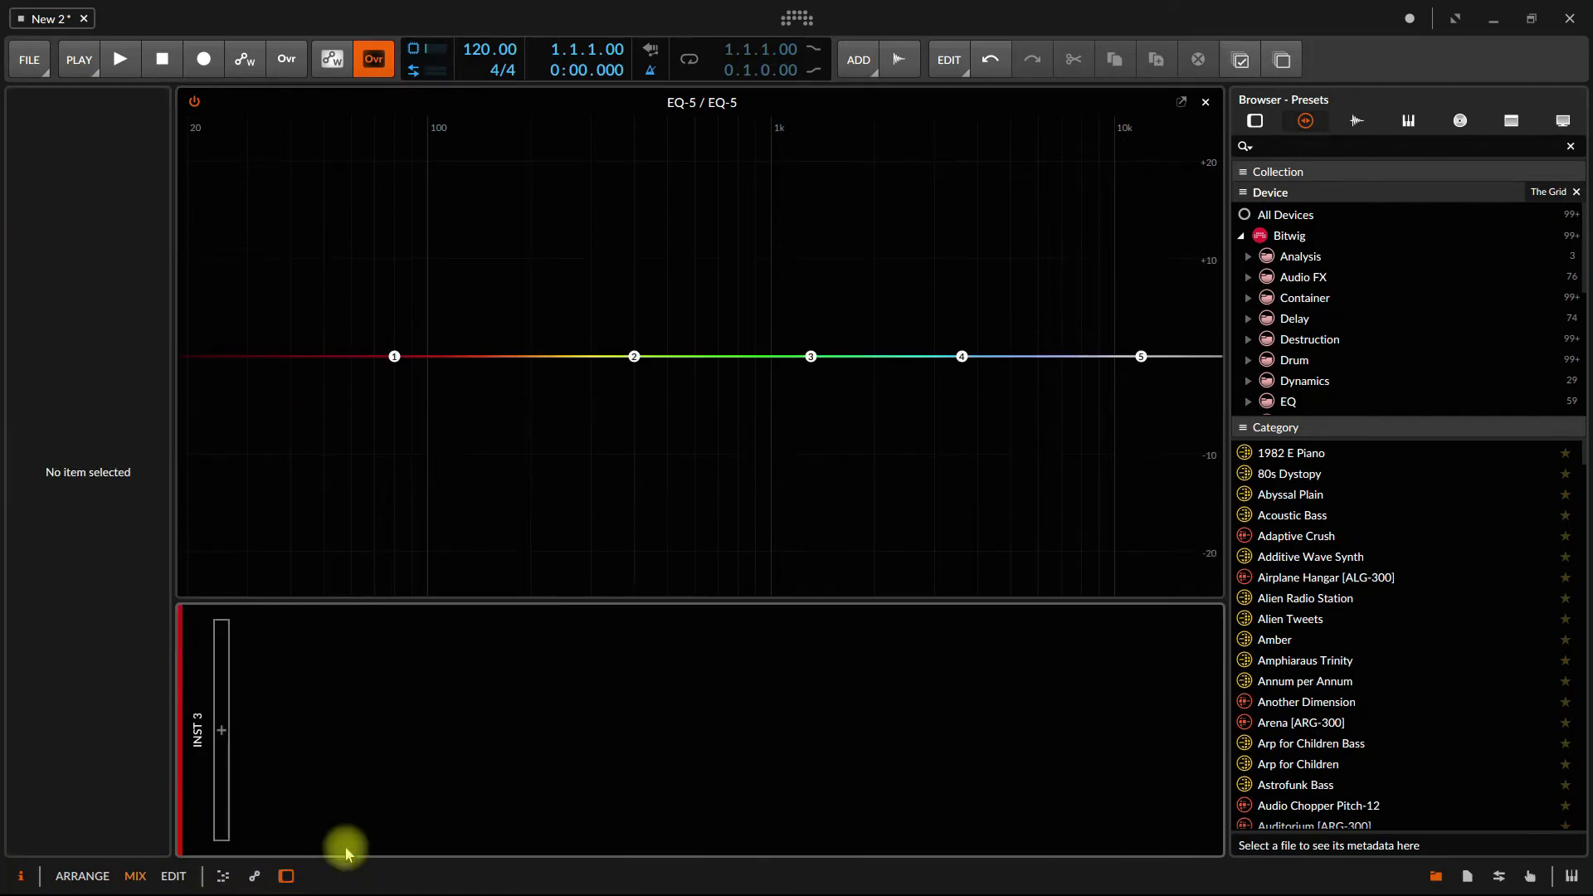
click(1205, 101)
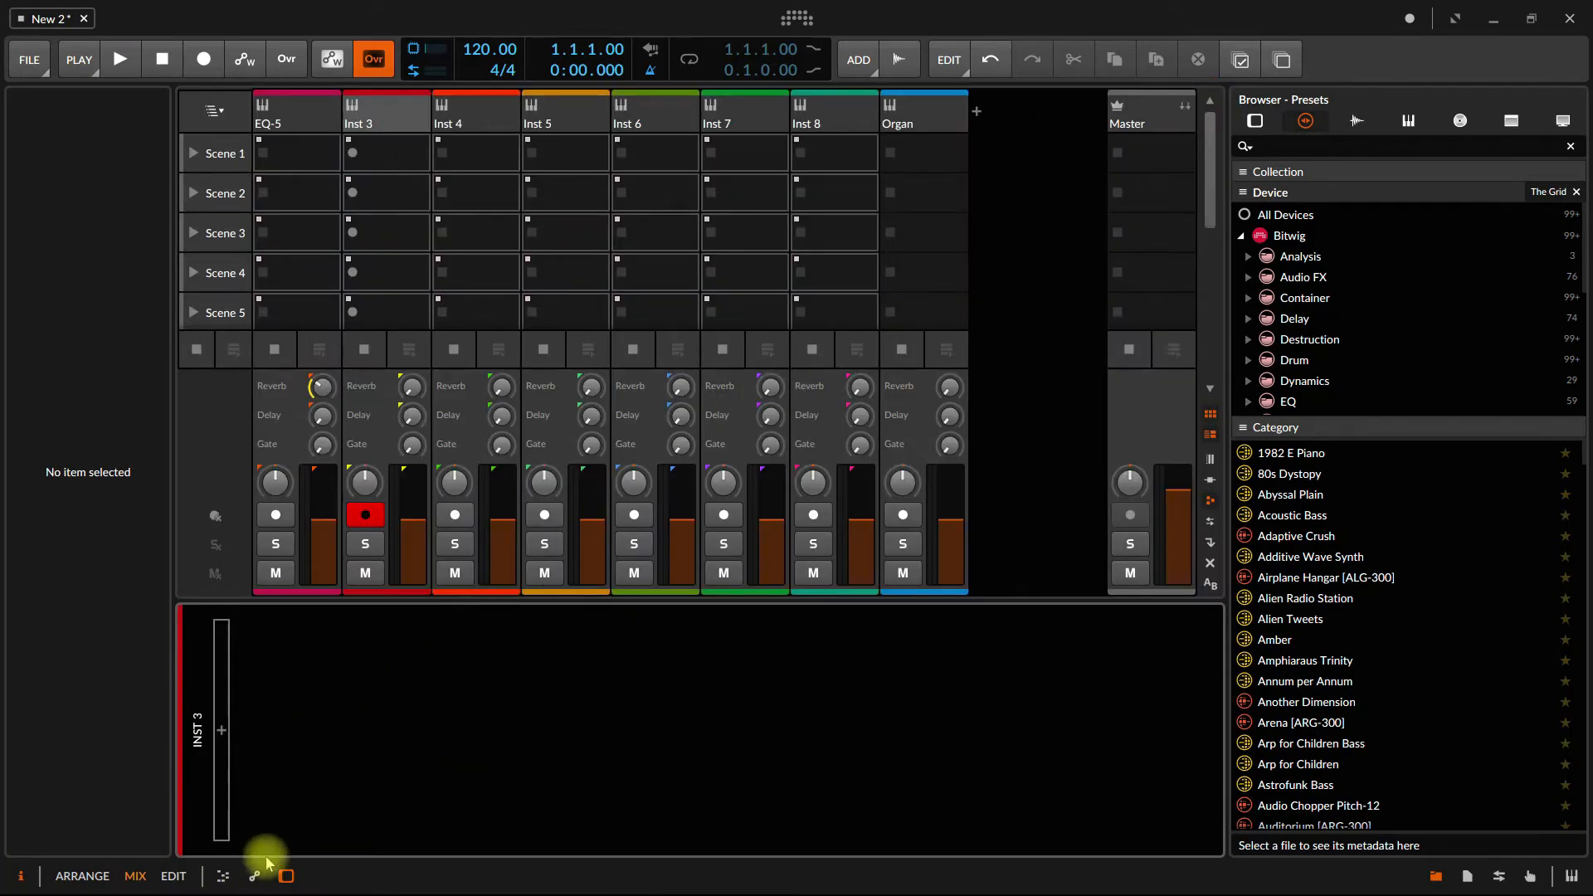
click(286, 876)
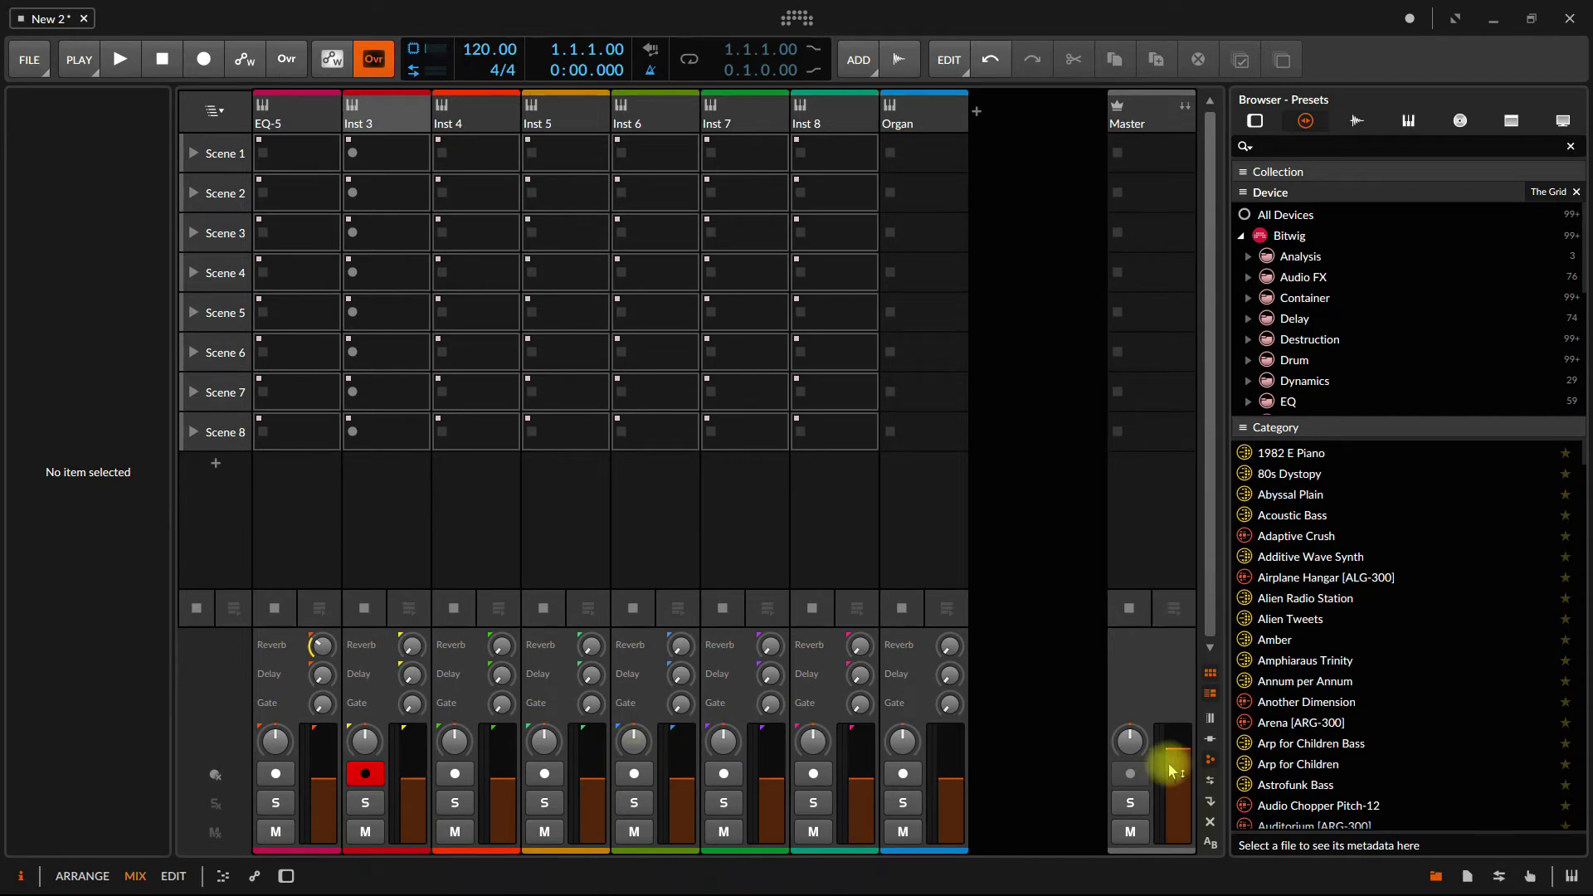
- Show the mixer's big meters in place of the clip launcher, and lower the Inst 3 volume to -11.6 dB
click(1210, 717)
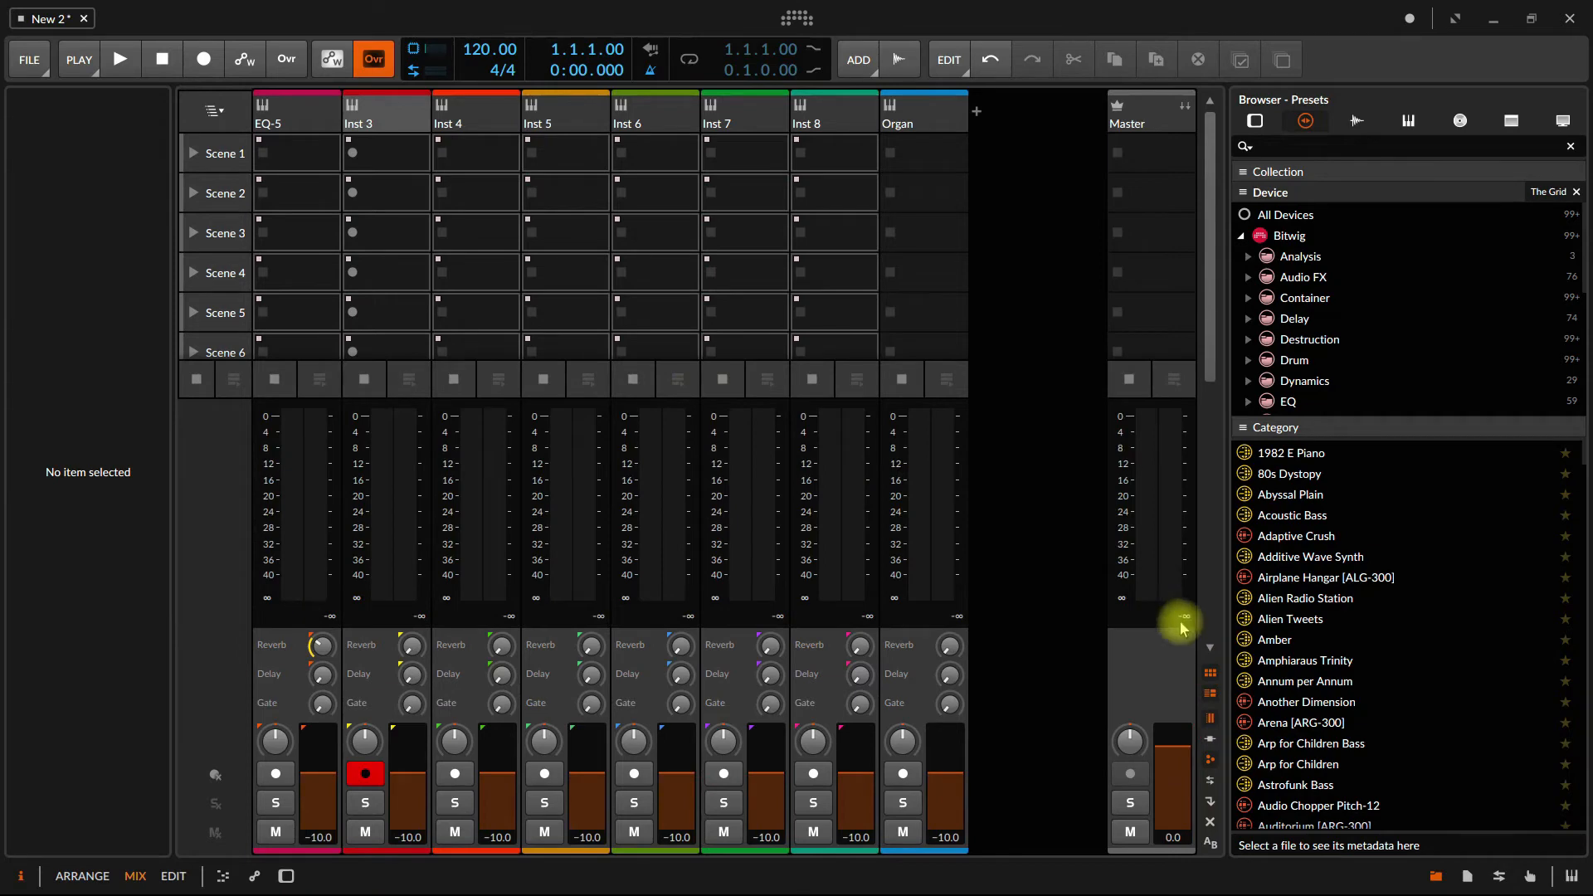
click(1211, 673)
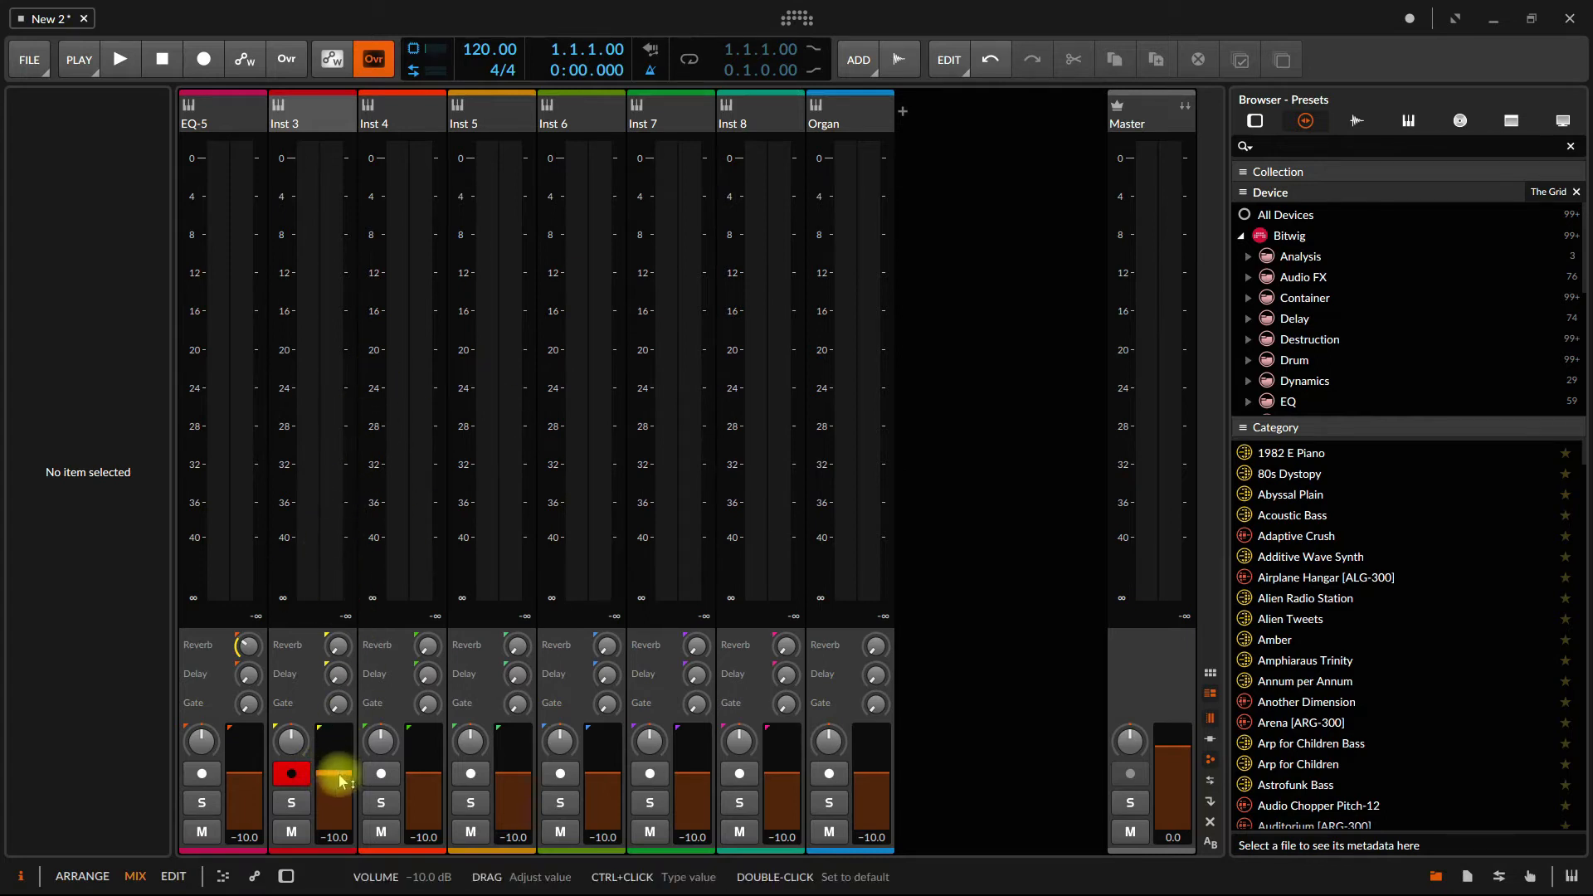
drag(340, 780, 334, 776)
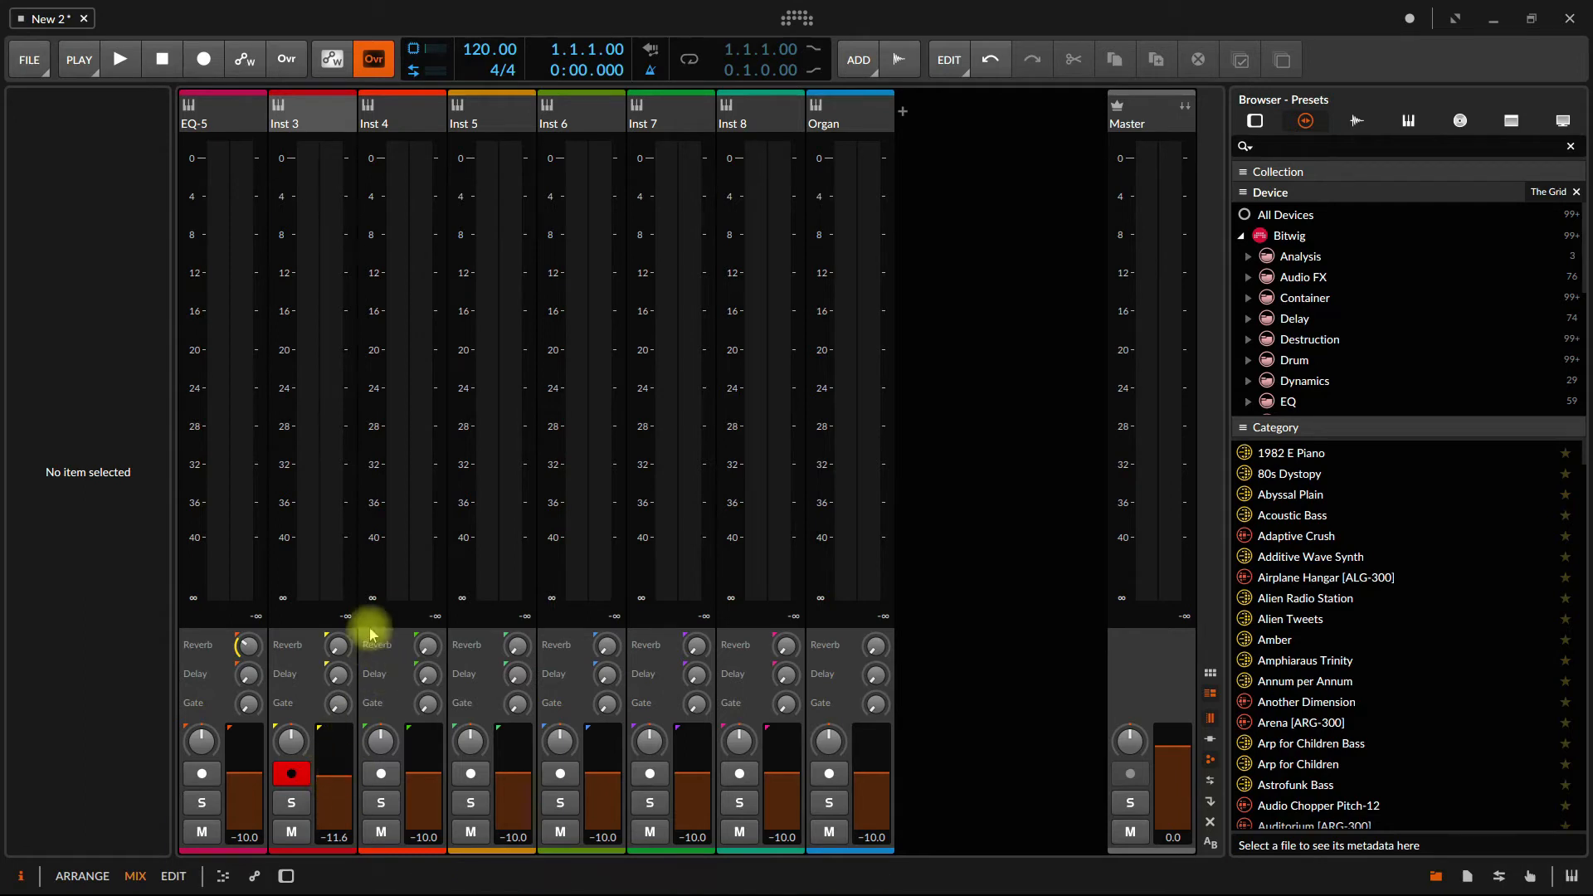
- Toggle the mixer's optional sections to compare the channel layouts, and hide the big meters
click(1210, 694)
click(1210, 694)
click(1210, 738)
click(1211, 738)
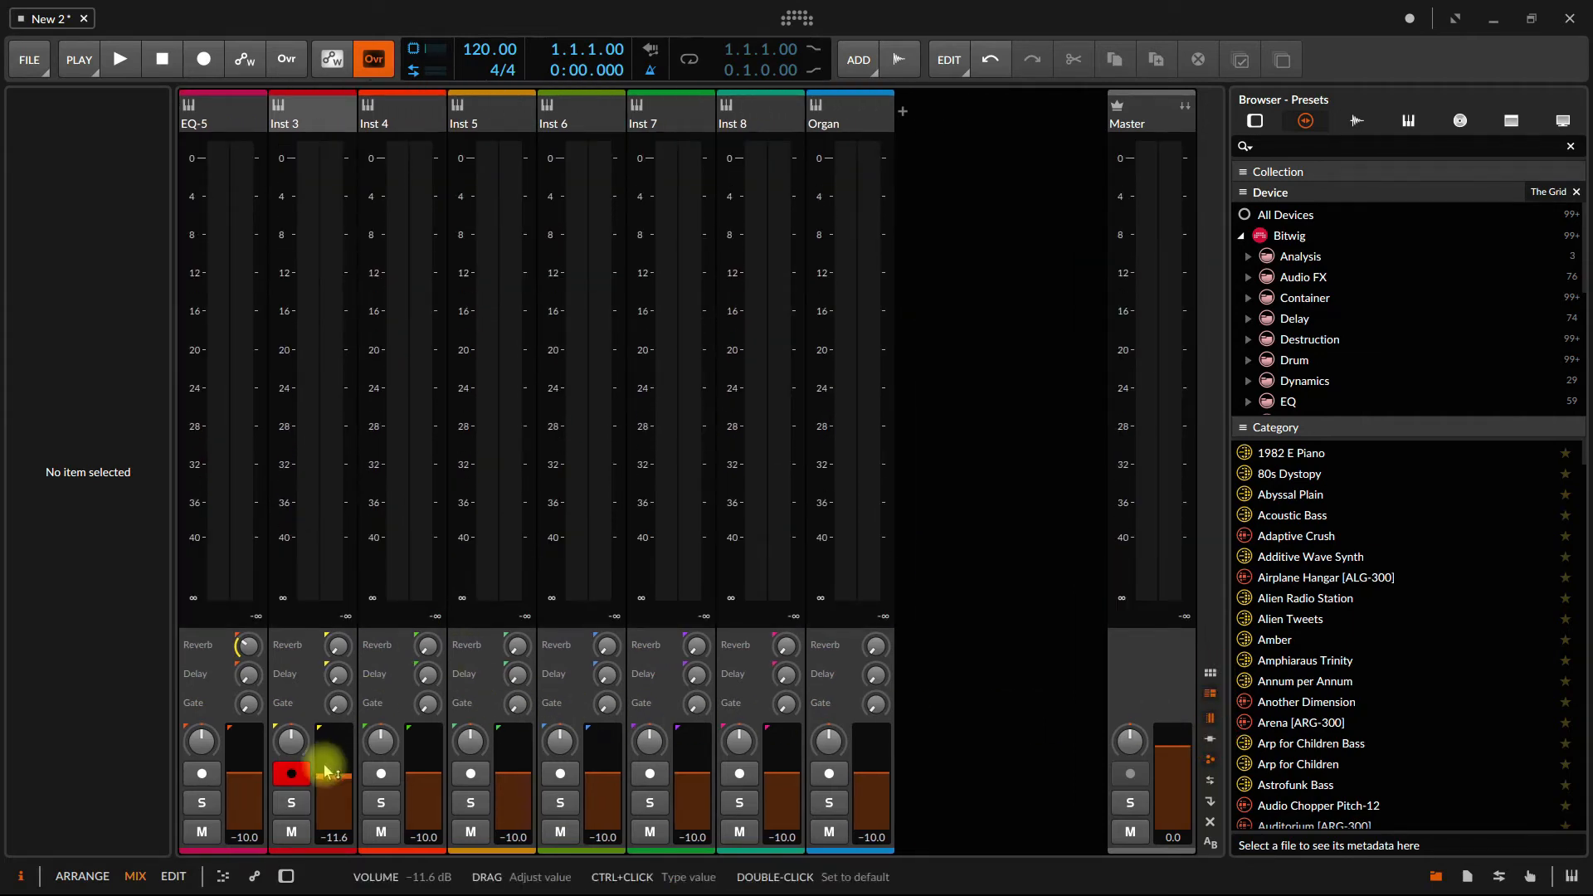
click(1211, 719)
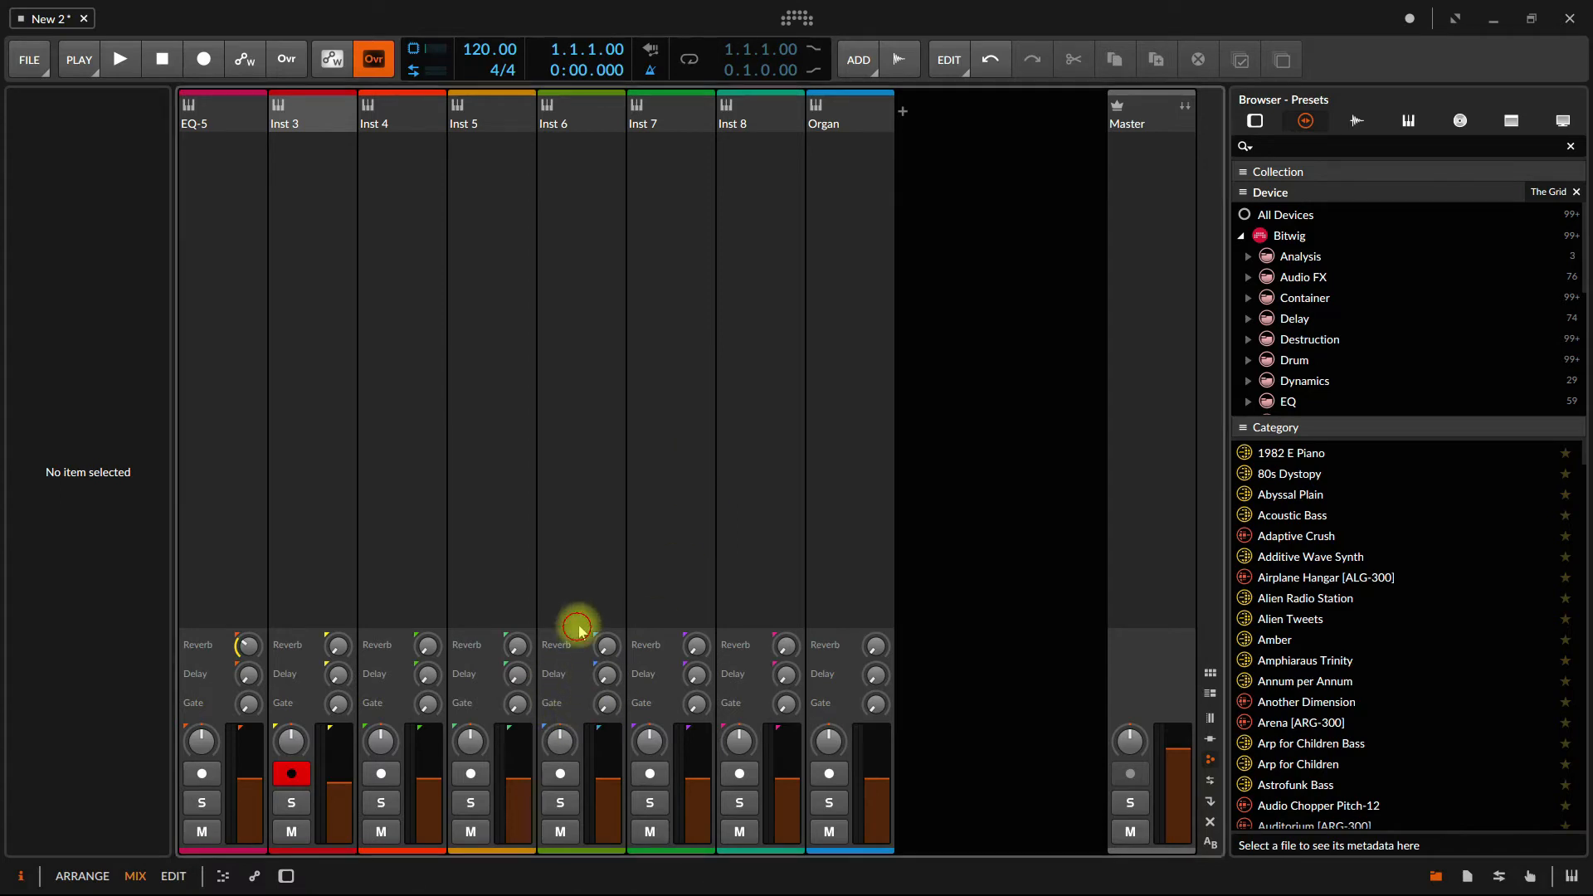
- Toggle the send controls and the big meters on all mixer channels to preview their effect on the layout
click(1211, 761)
click(1211, 761)
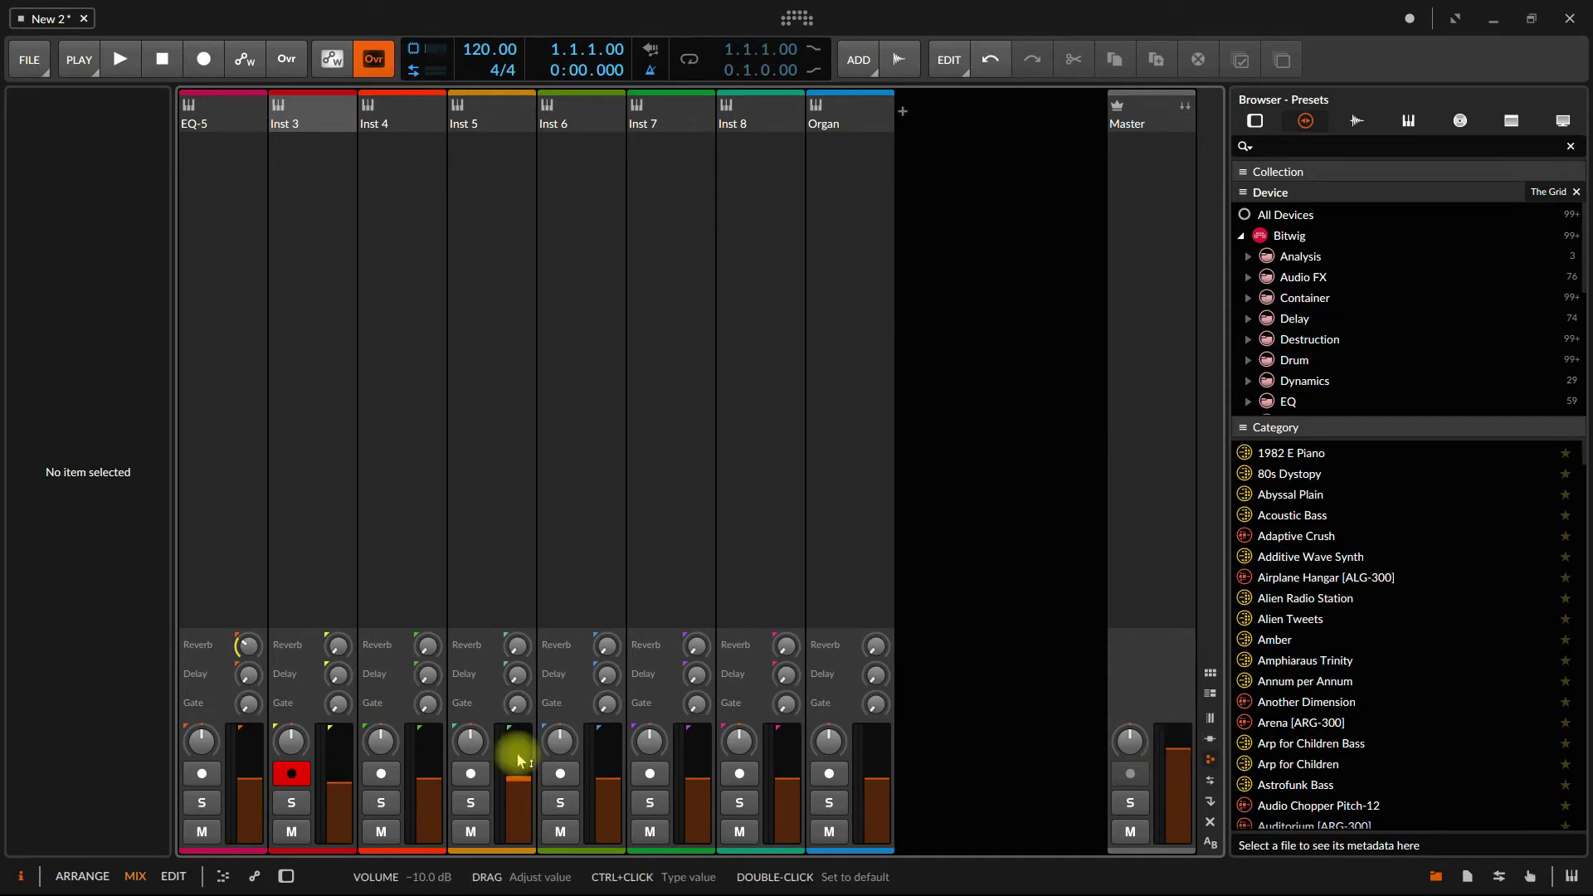
click(1211, 719)
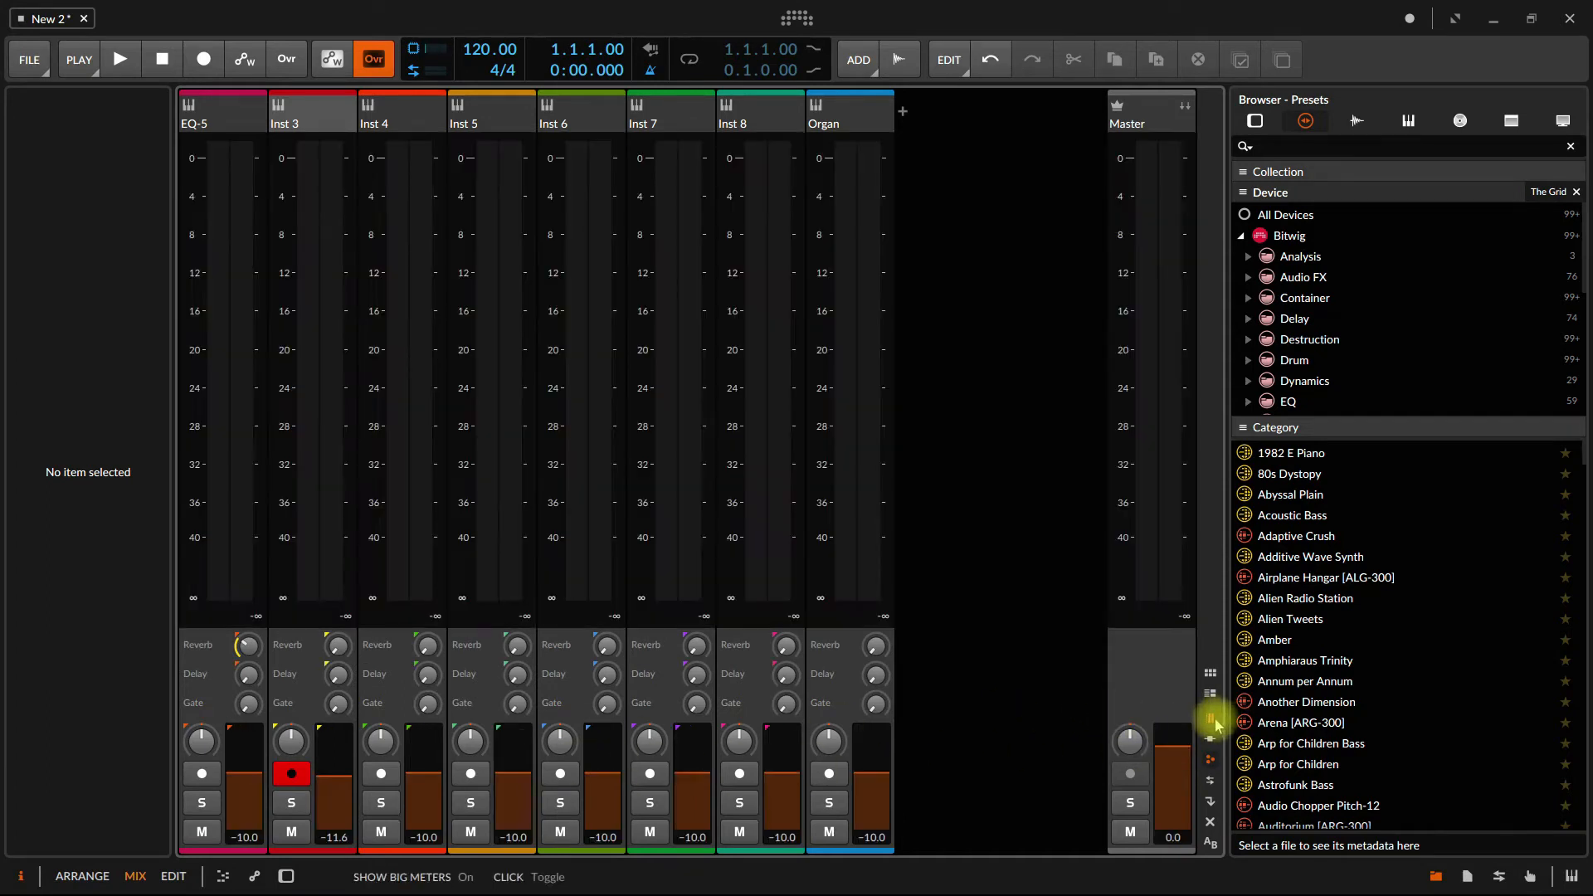
click(1211, 720)
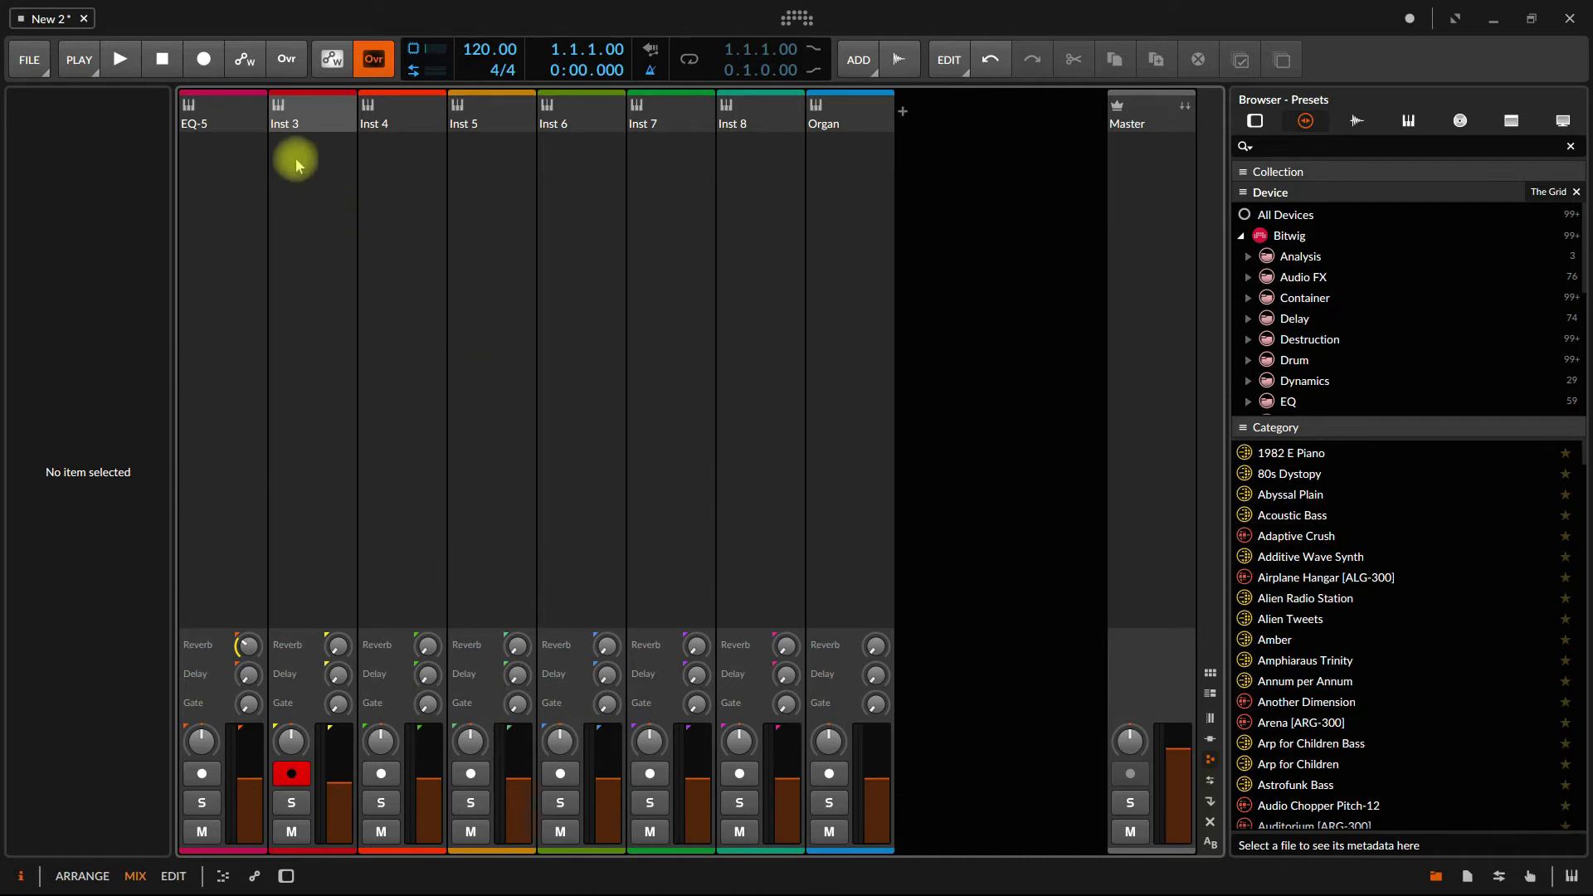
- Select the EQ-5 track in the mixer and show its device chain
click(238, 114)
key(d)
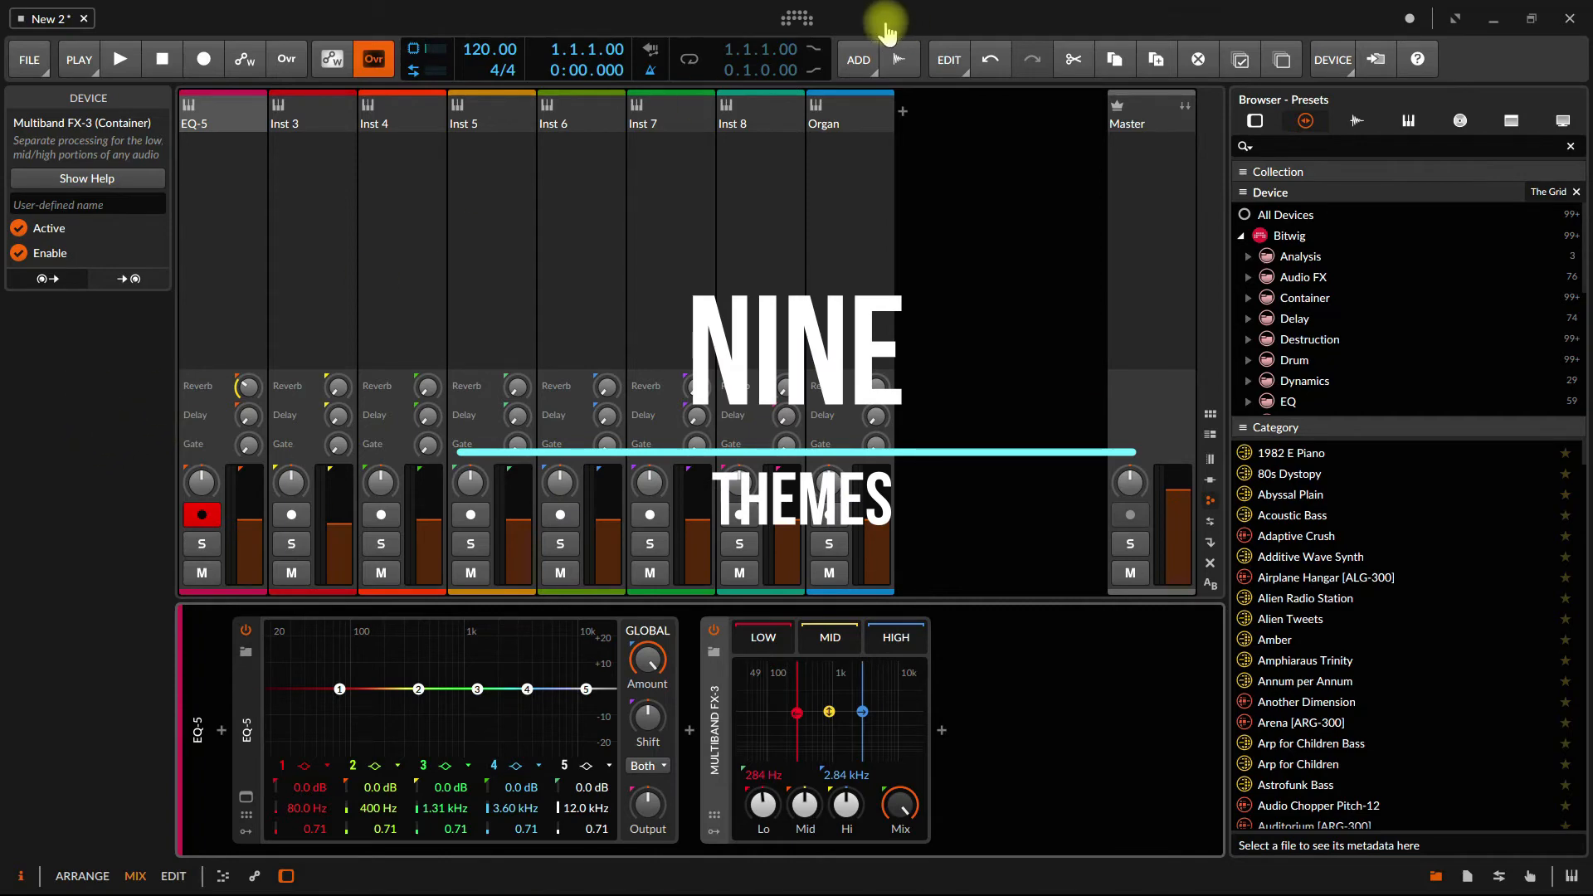
- Examine the dashboard settings from Behavior, Recording and Controllers to Locations, Plug-ins and User Interface contrast, and close the dashboard
click(810, 24)
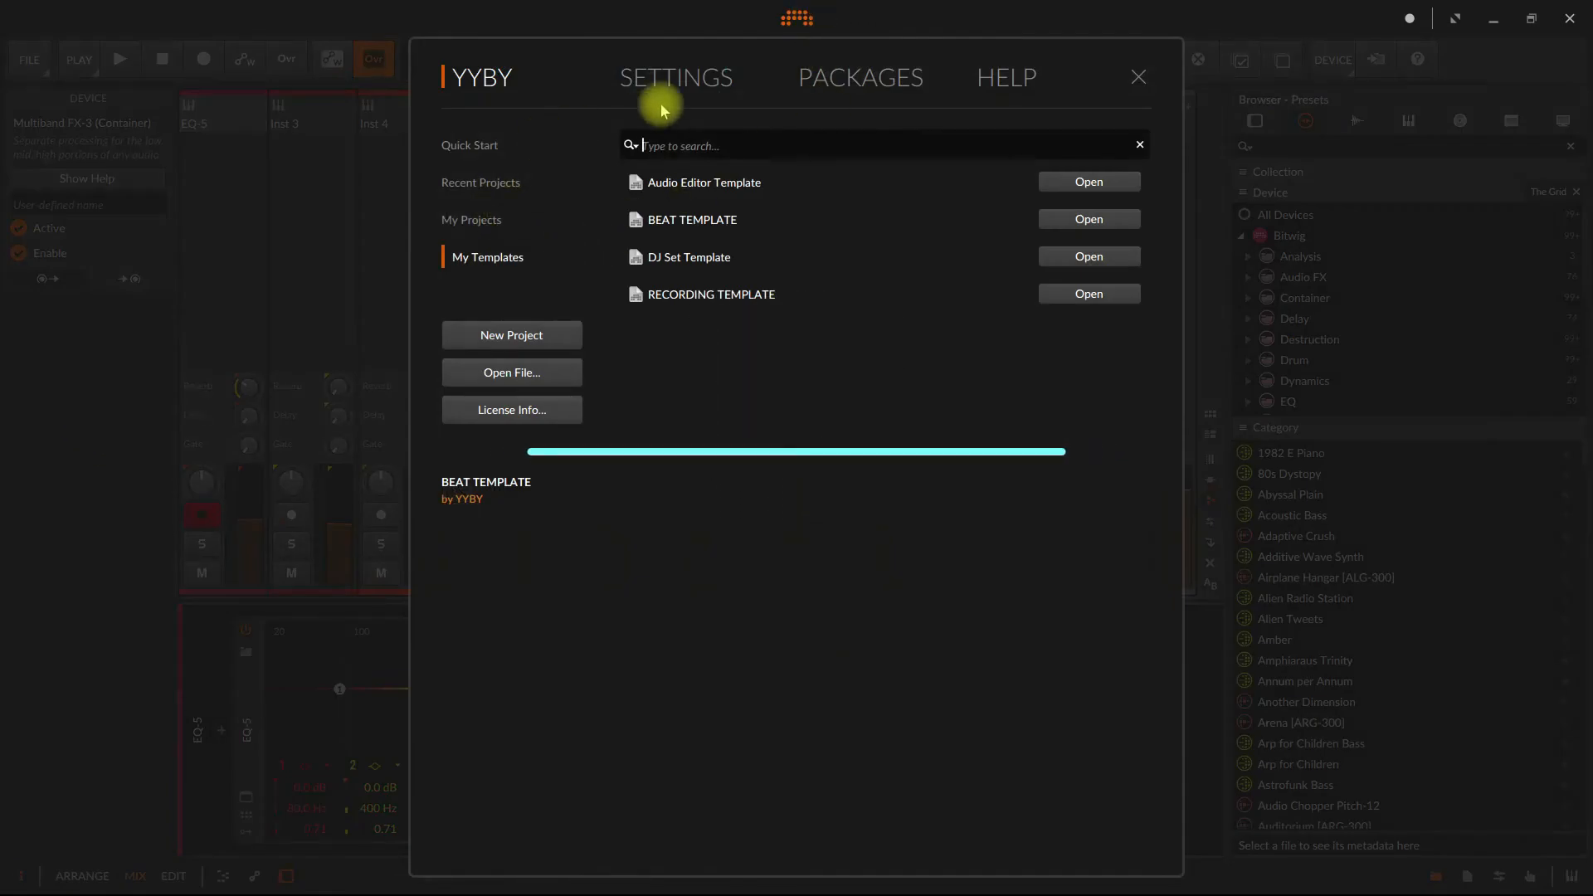
click(685, 78)
click(474, 183)
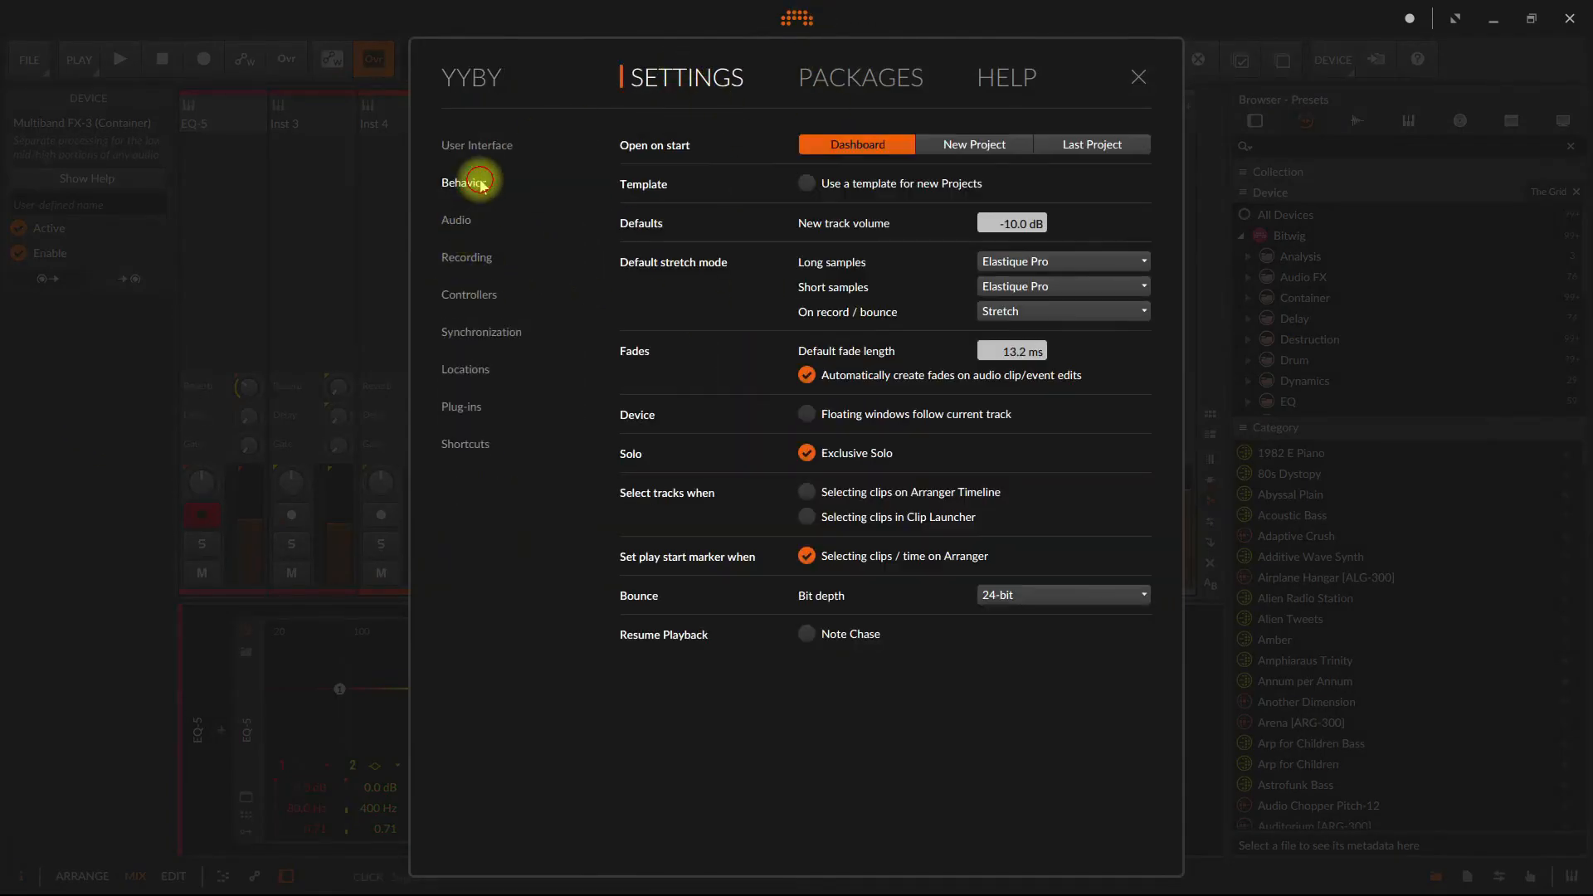
click(481, 257)
click(474, 296)
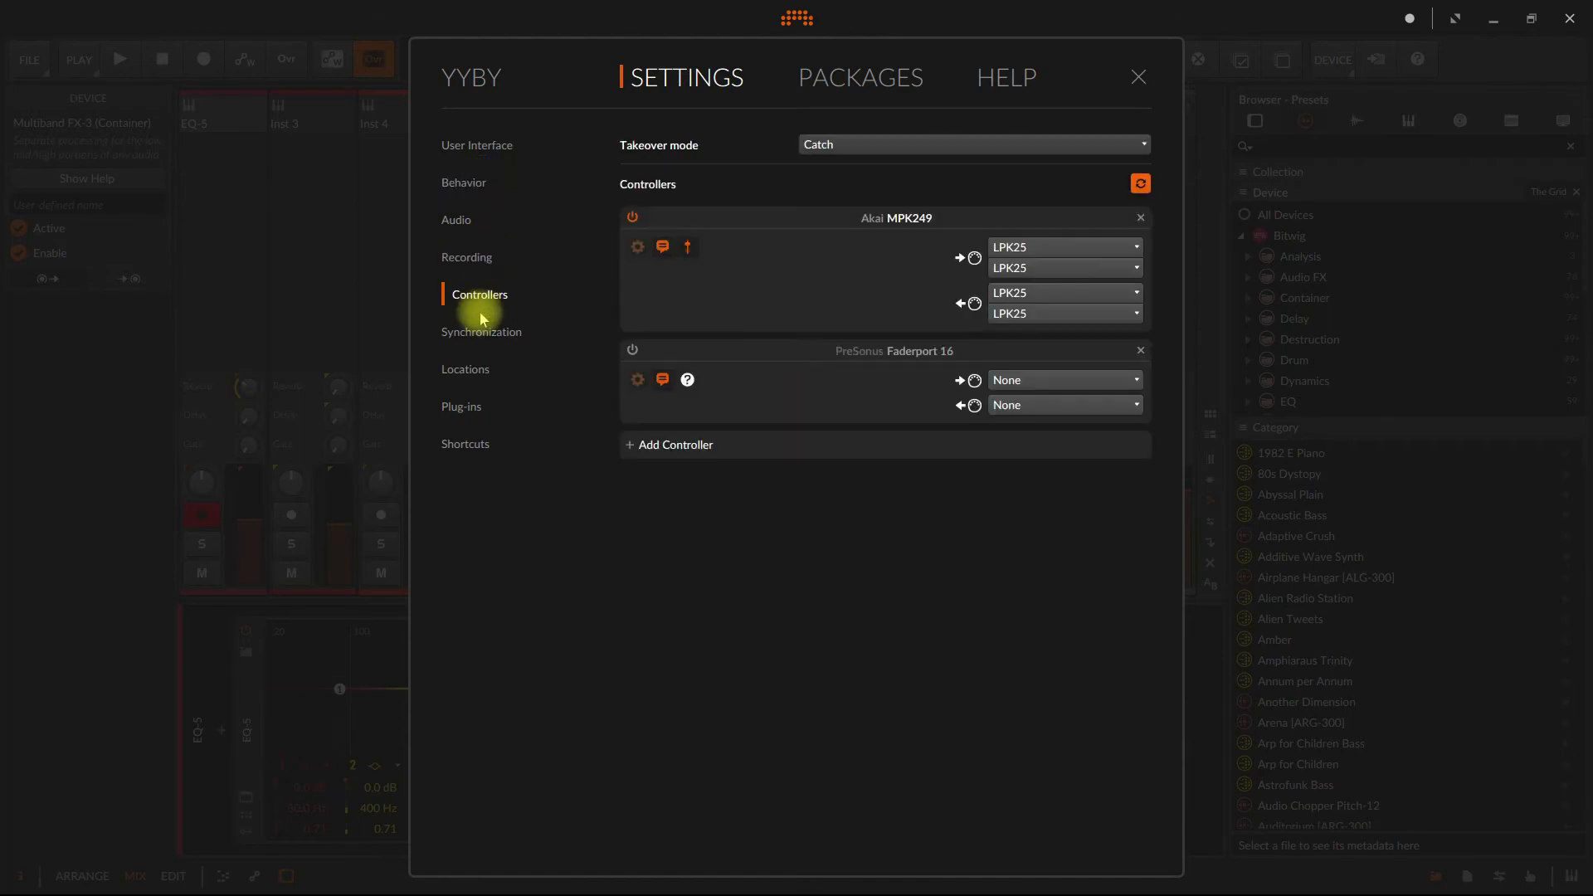
click(479, 335)
click(471, 366)
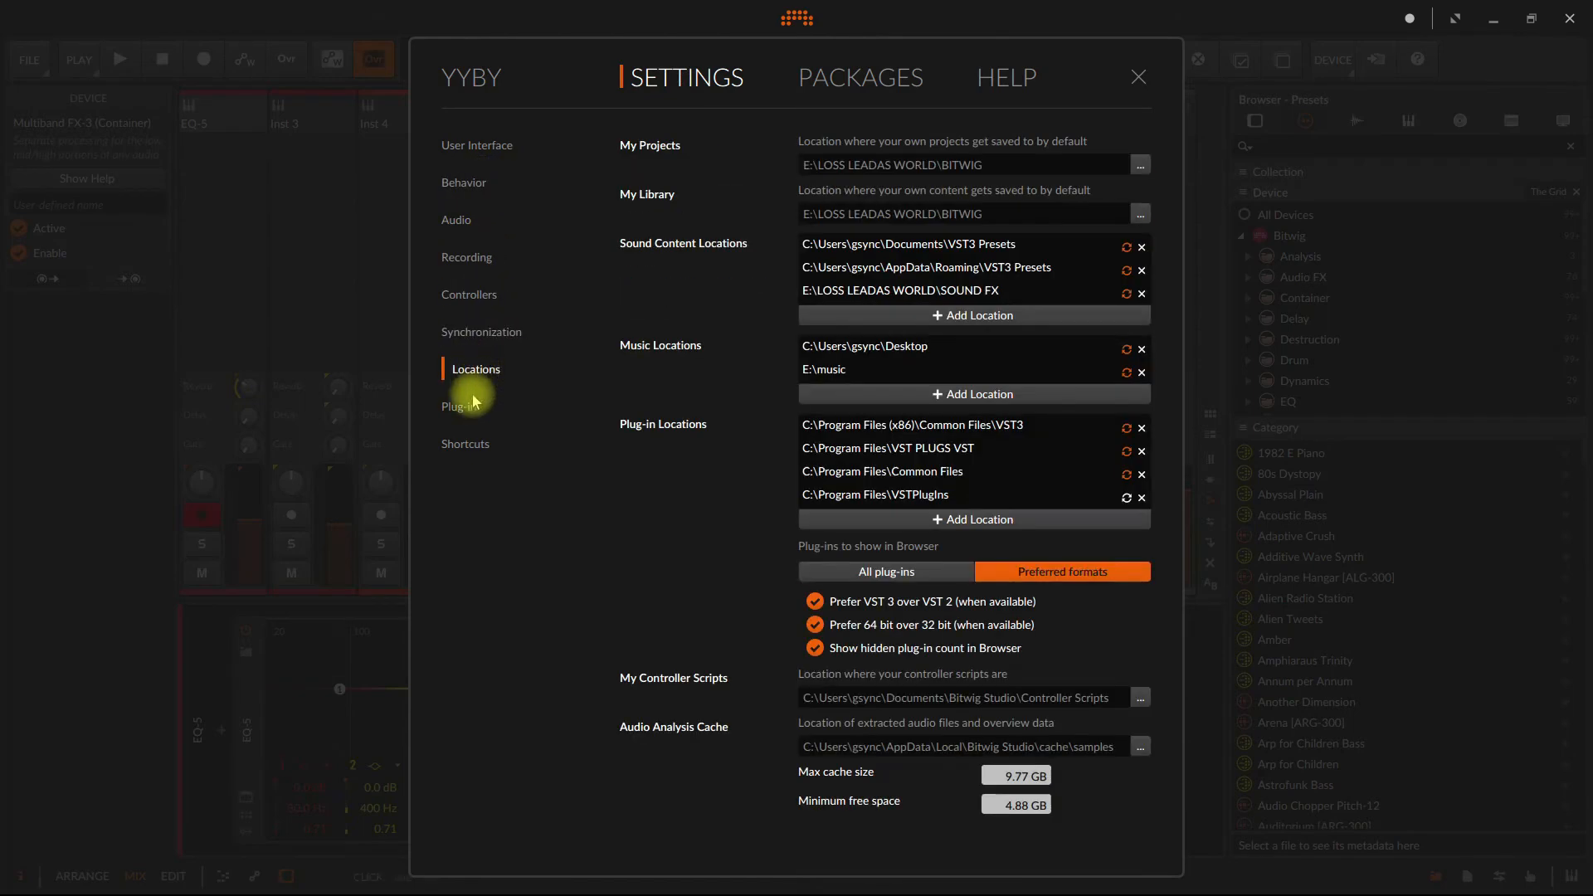
click(472, 405)
click(493, 148)
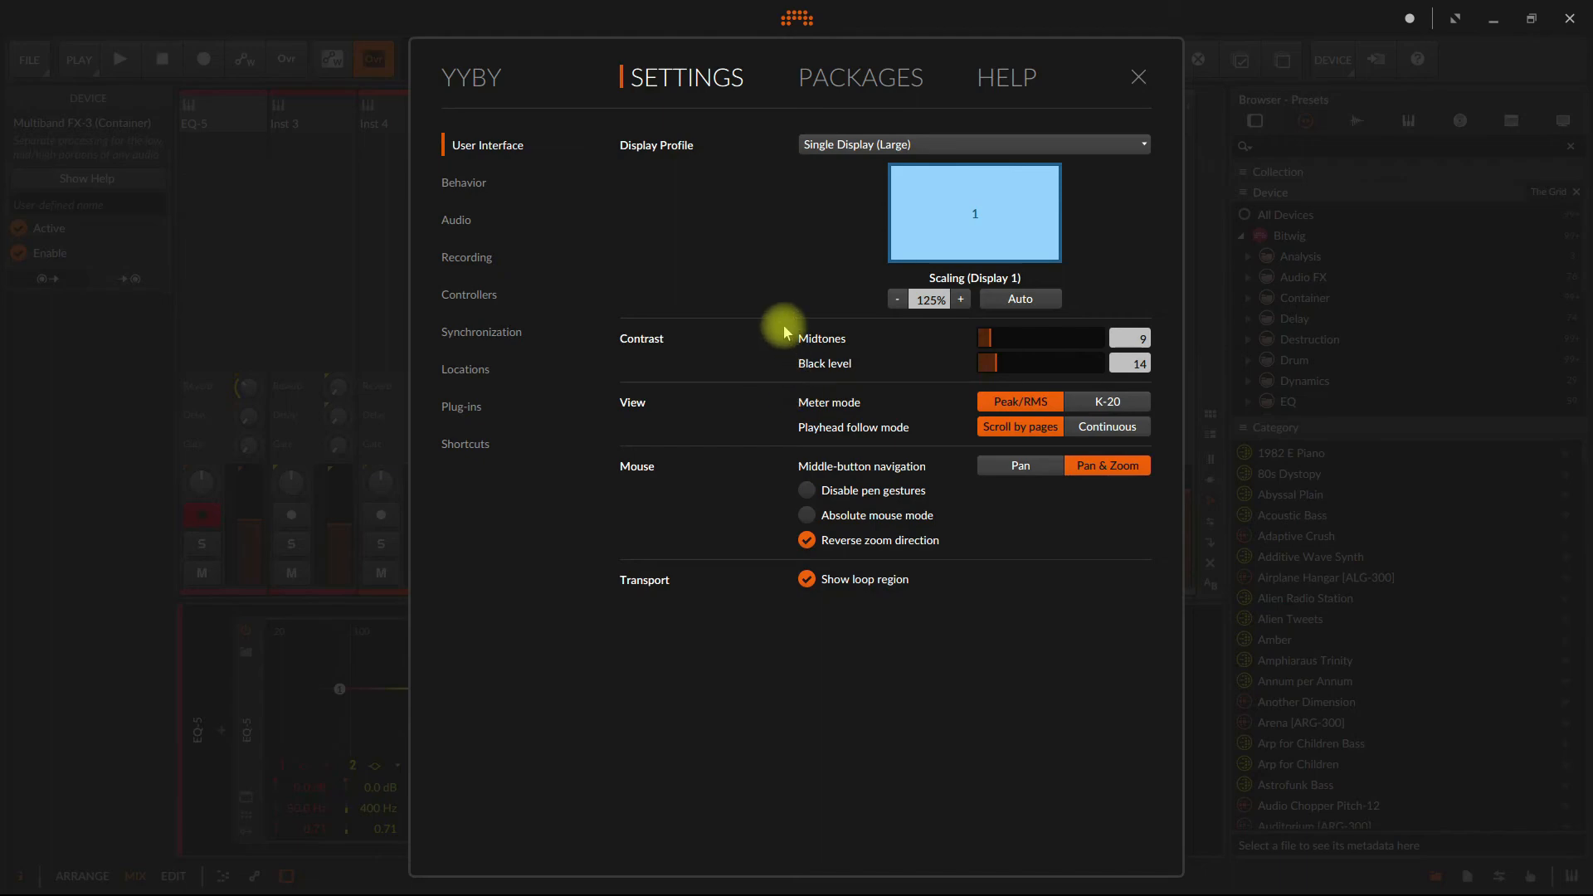
click(1138, 76)
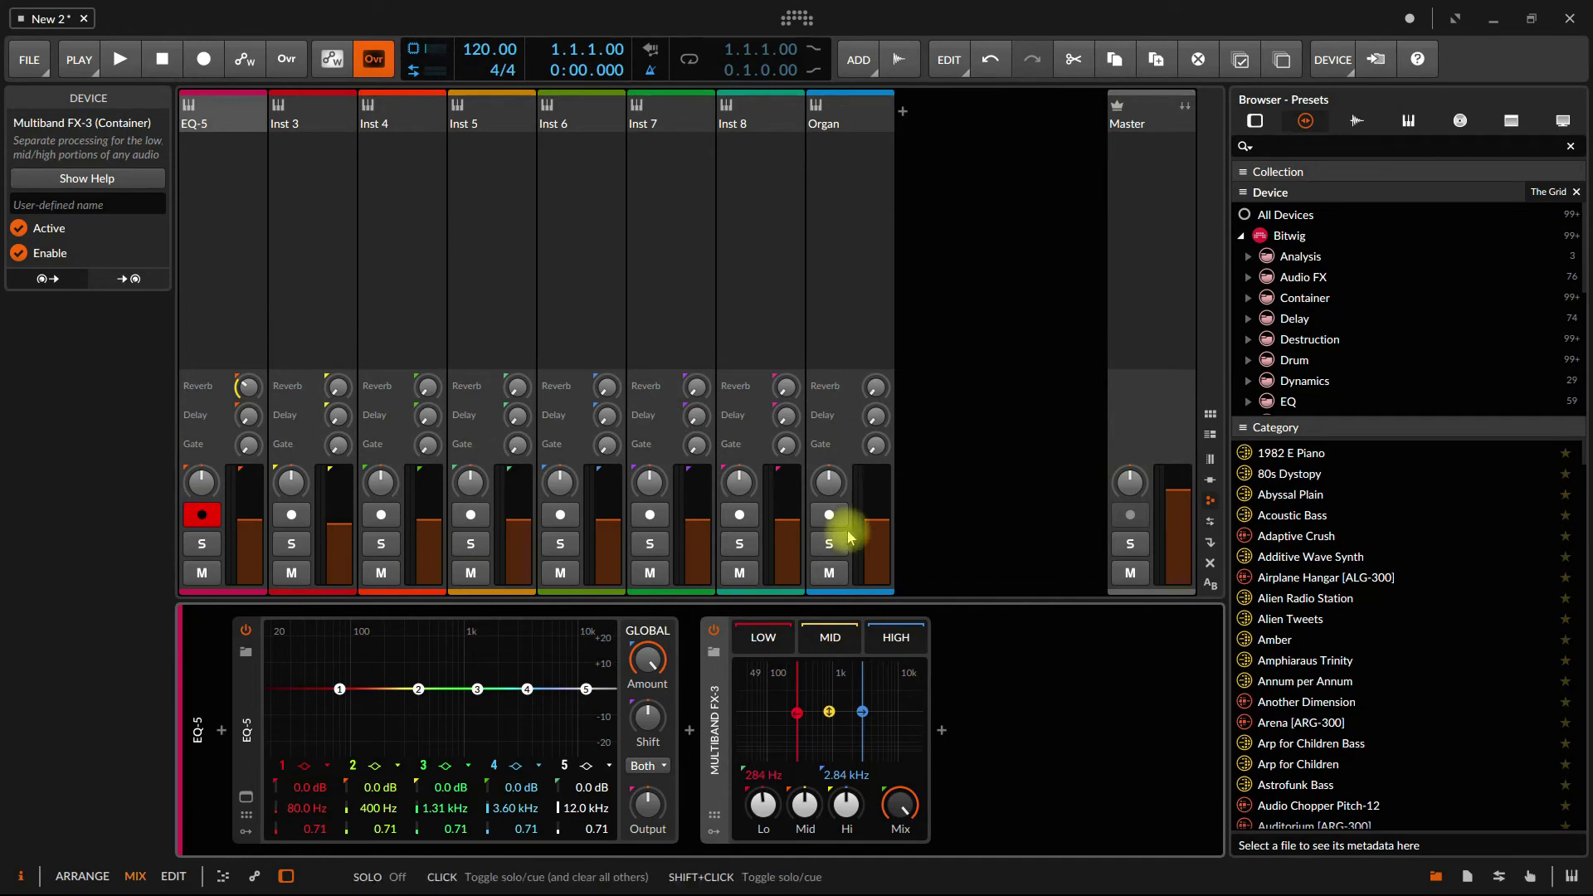
- Switch from the mixer to the arranger, and view the track options available for Inst 3
click(849, 271)
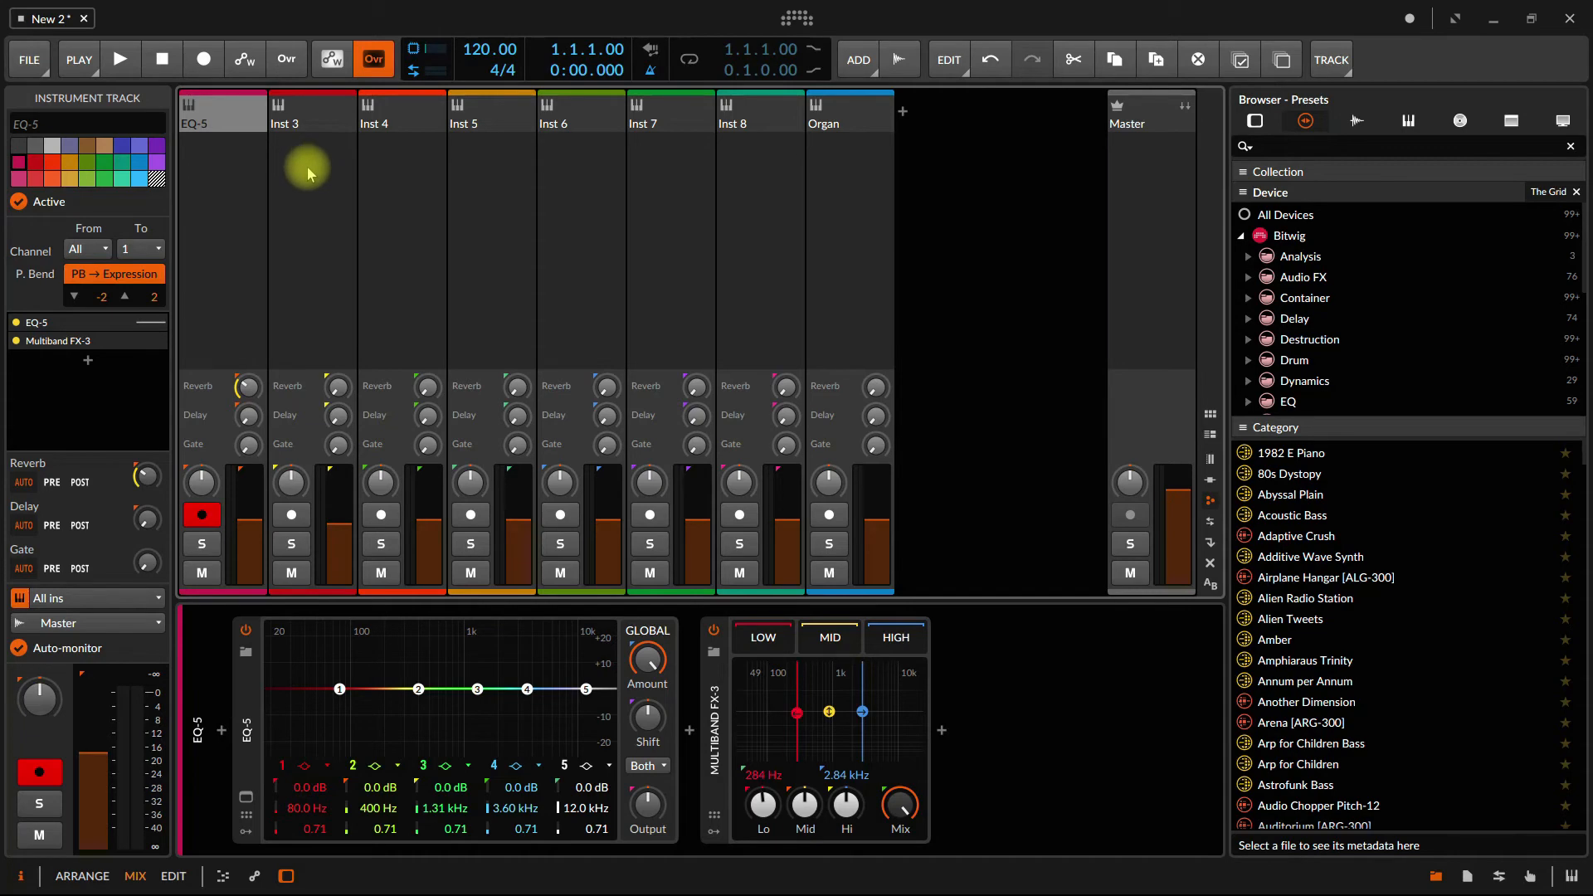
click(82, 876)
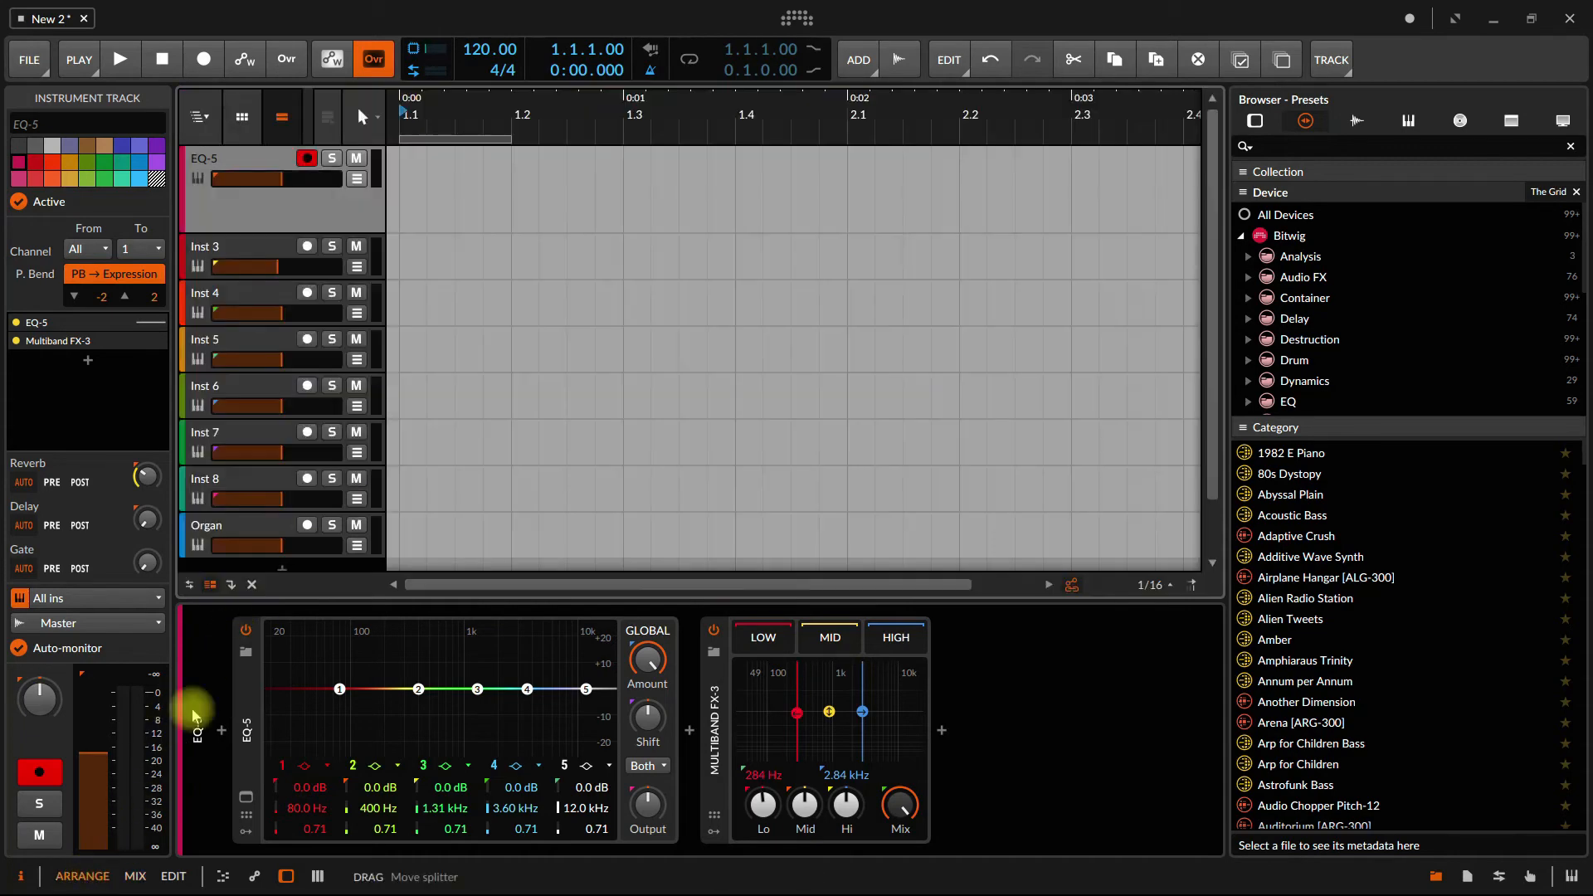
click(242, 249)
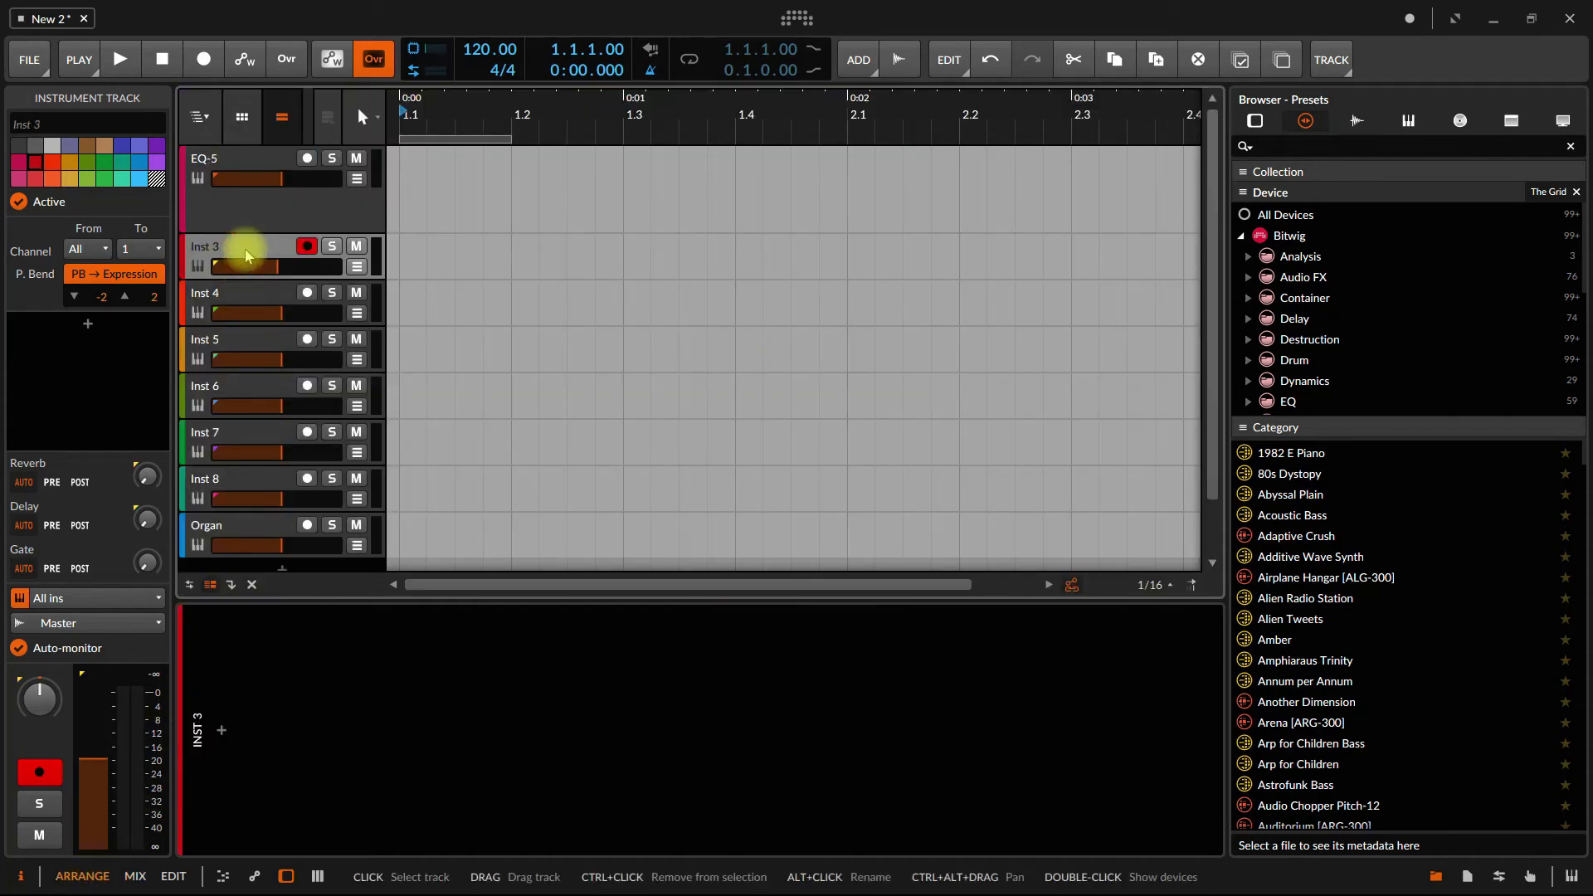
right_click(246, 254)
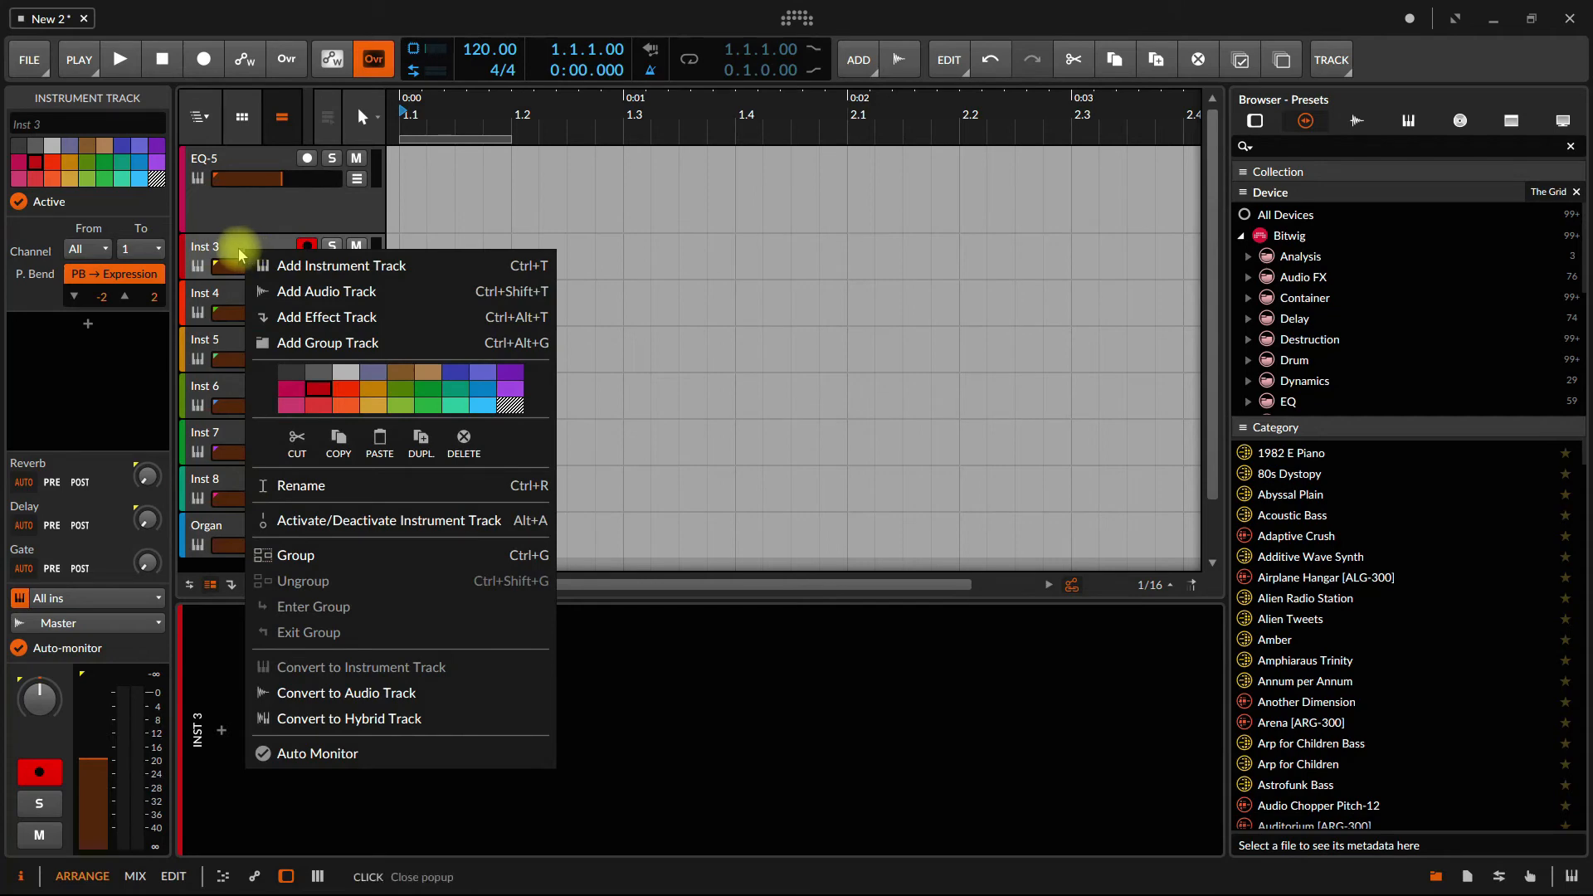
click(233, 252)
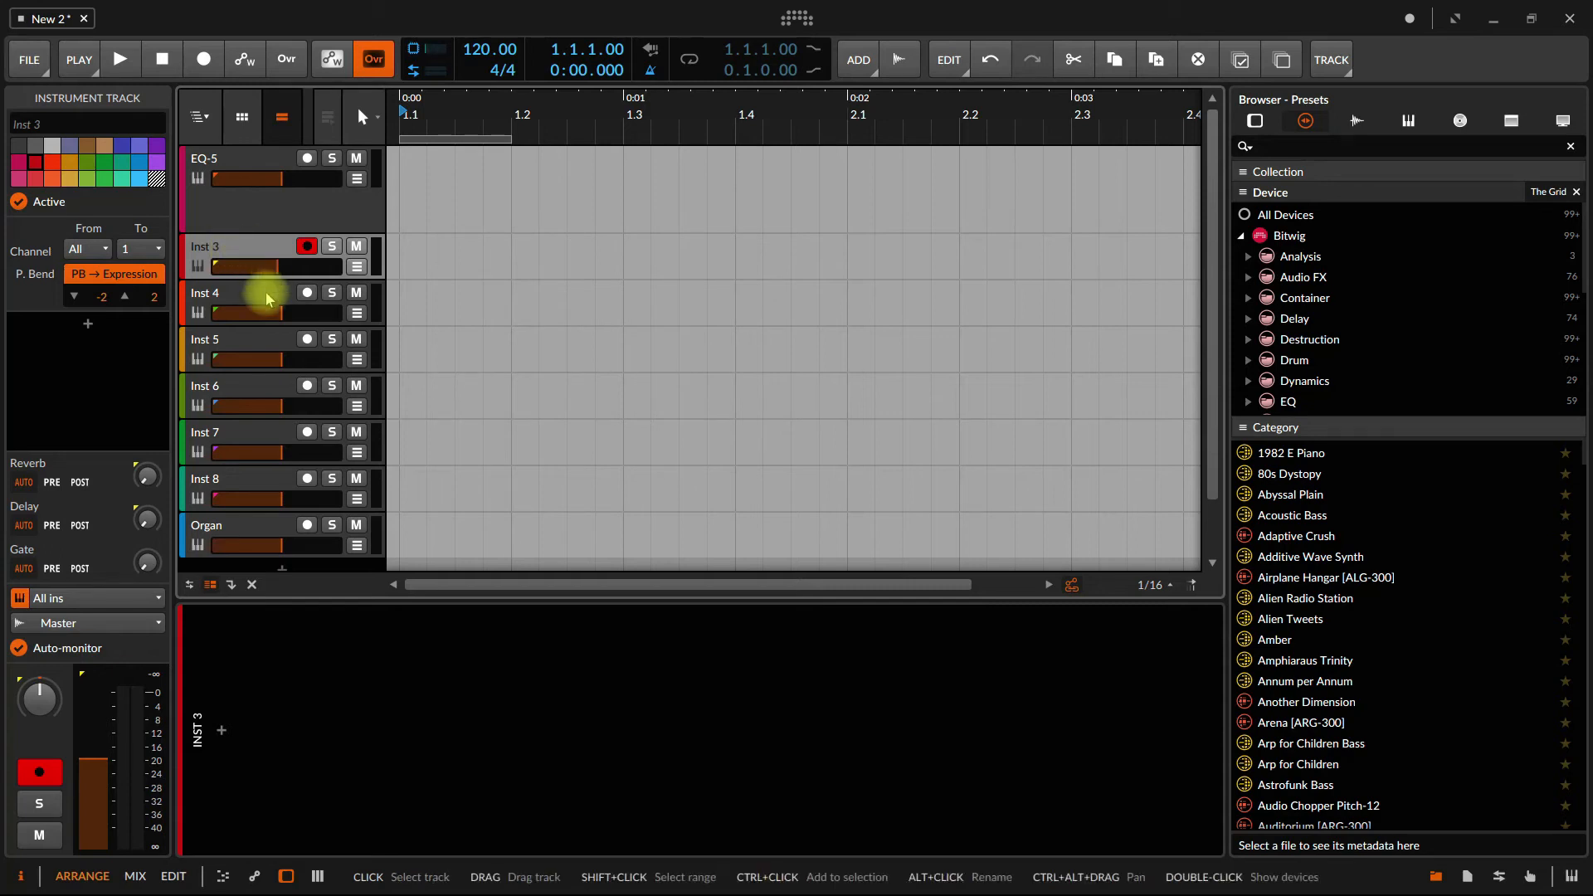
- Switch the selection among the EQ-5, Inst 3, Inst 4 and Inst 5 tracks, ending on Inst 3
click(255, 219)
click(253, 246)
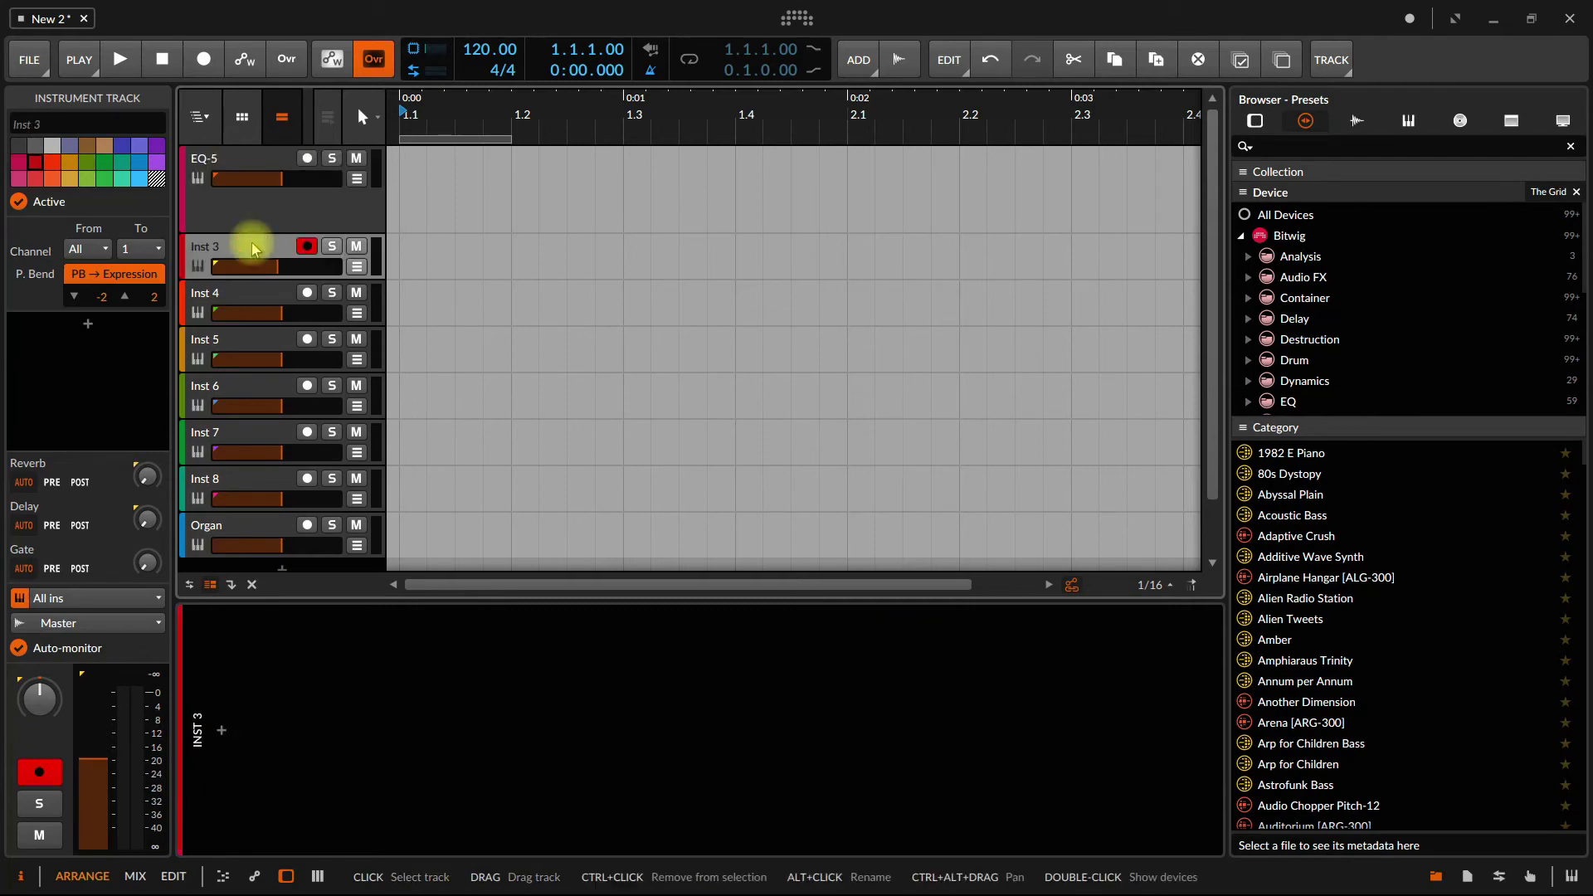
click(251, 297)
click(257, 345)
click(257, 260)
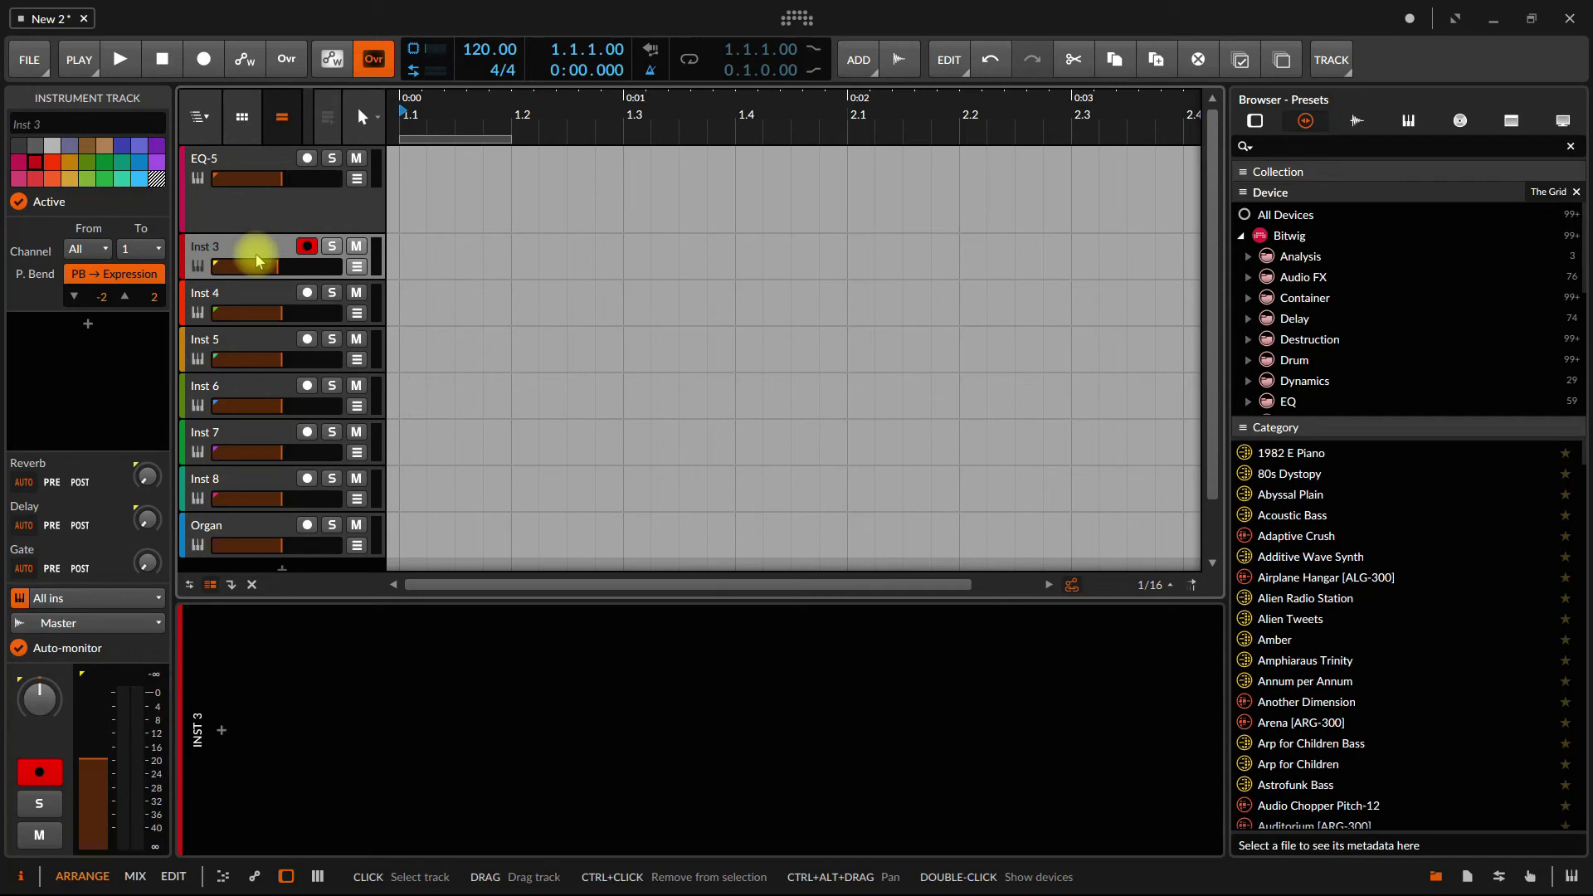
click(290, 207)
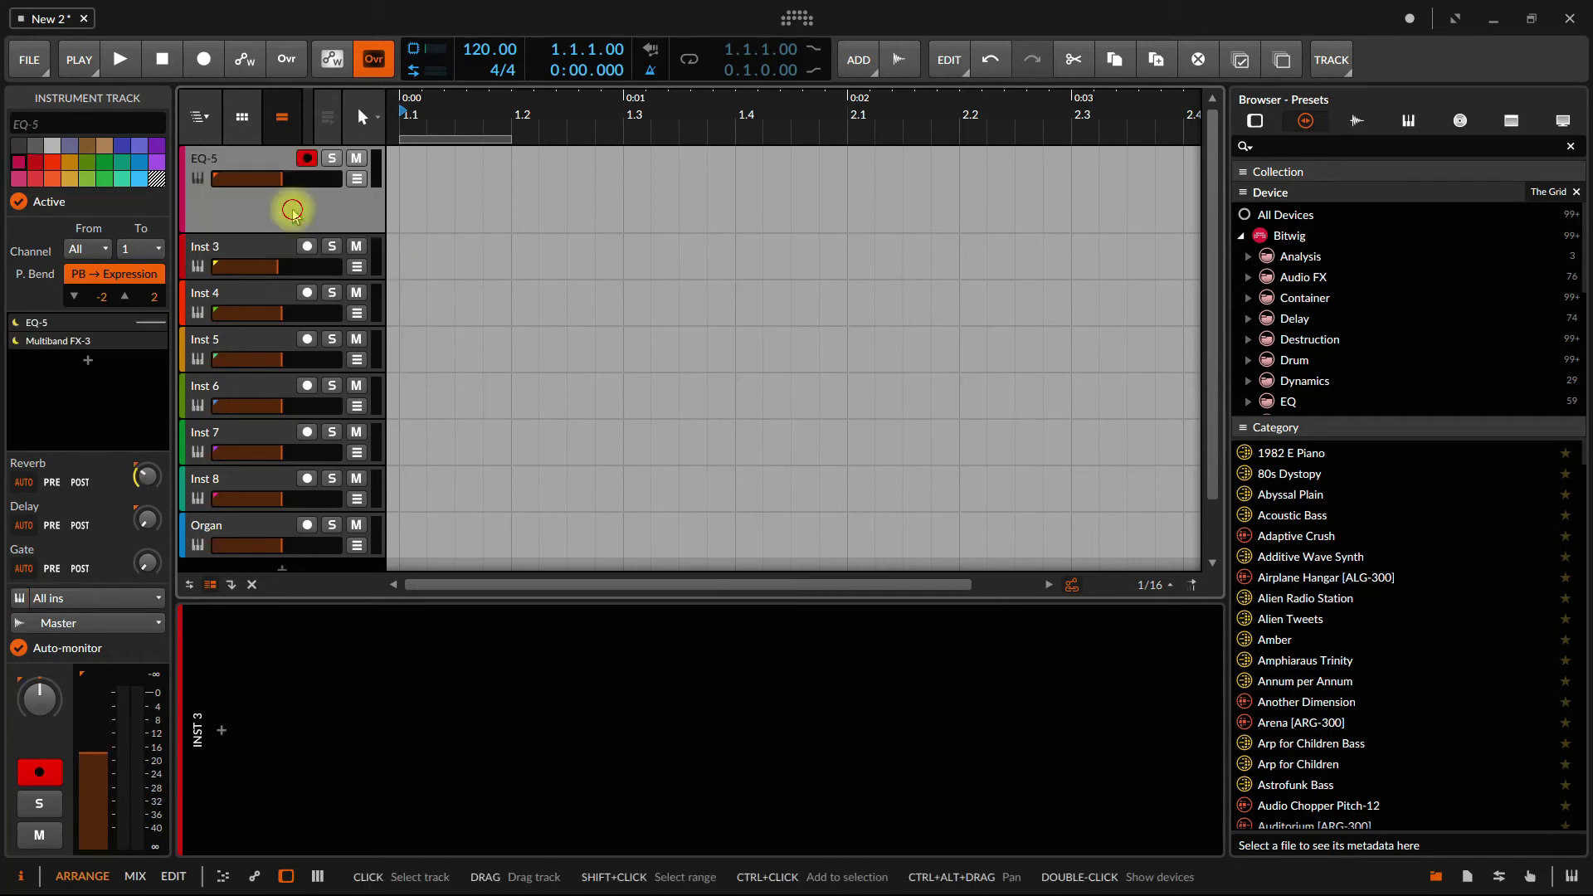
click(271, 249)
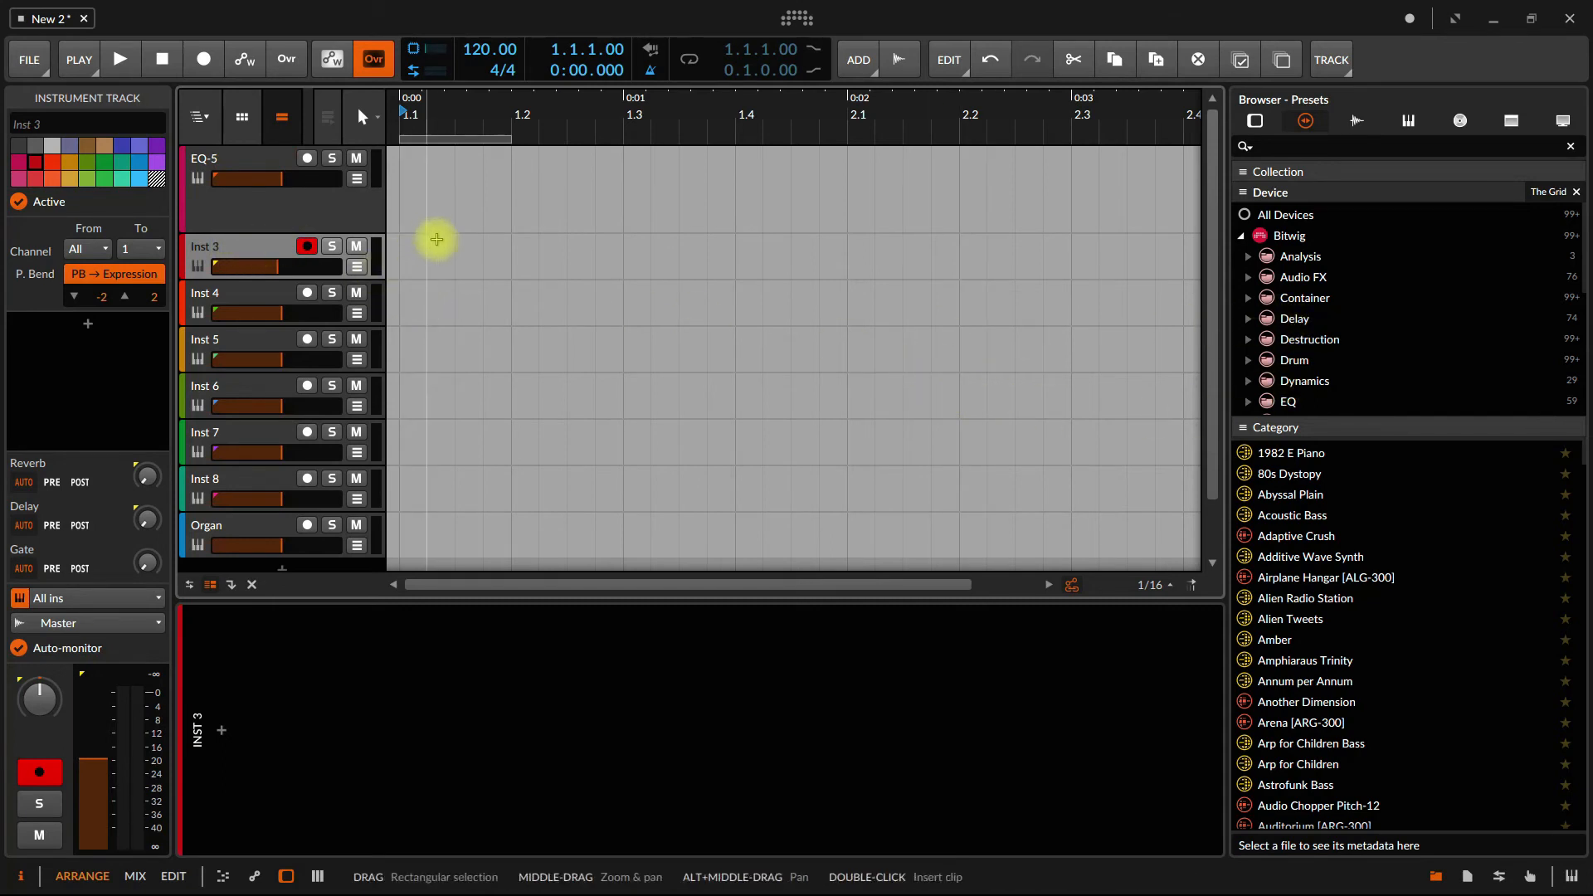
- Draw a clip at the start of the Inst 3 track with the Pen tool and shorten it to end at 1.2
right_click(431, 236)
click(598, 270)
drag(409, 262, 847, 258)
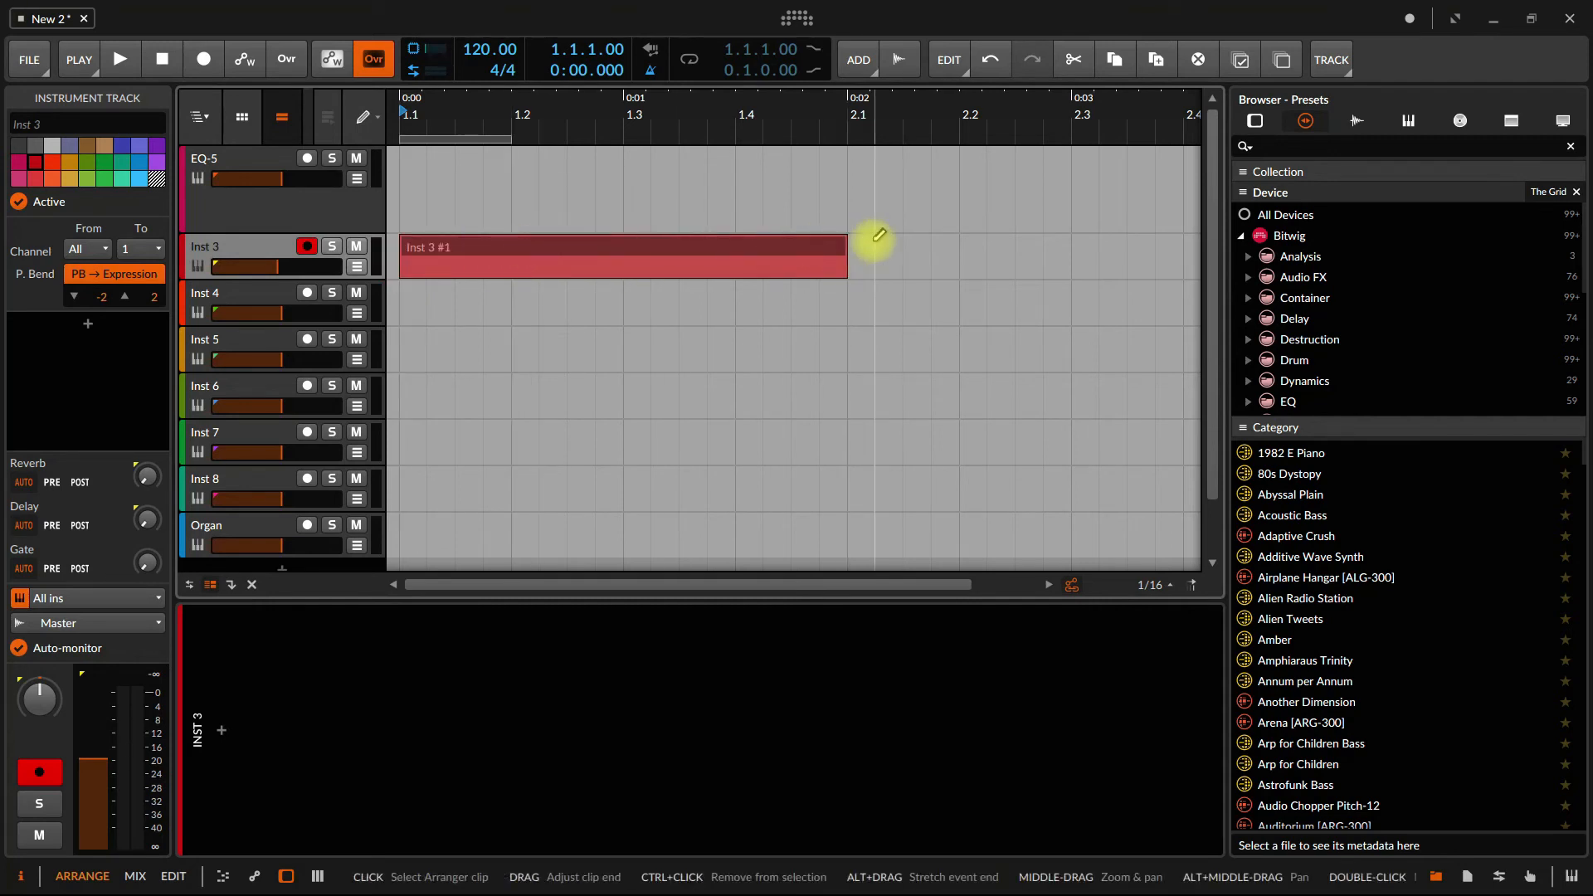
mouse_move(845, 245)
mouse_down()
mouse_move(511, 267)
mouse_move(544, 319)
mouse_move(501, 311)
mouse_up()
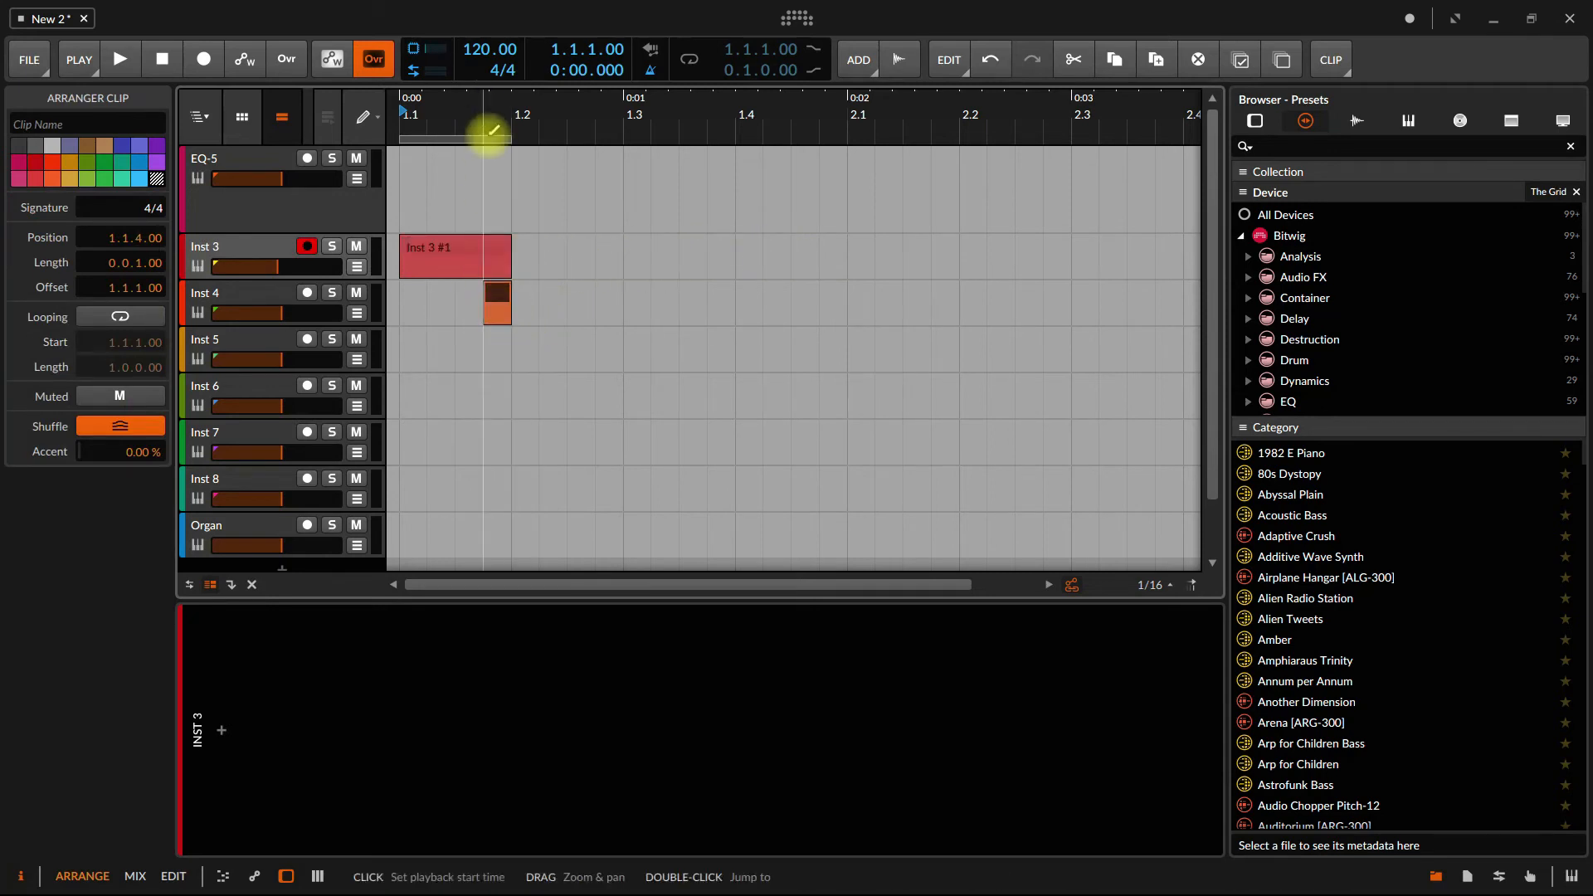
- Delete the stray short clip on the Inst 4 track
right_click(556, 286)
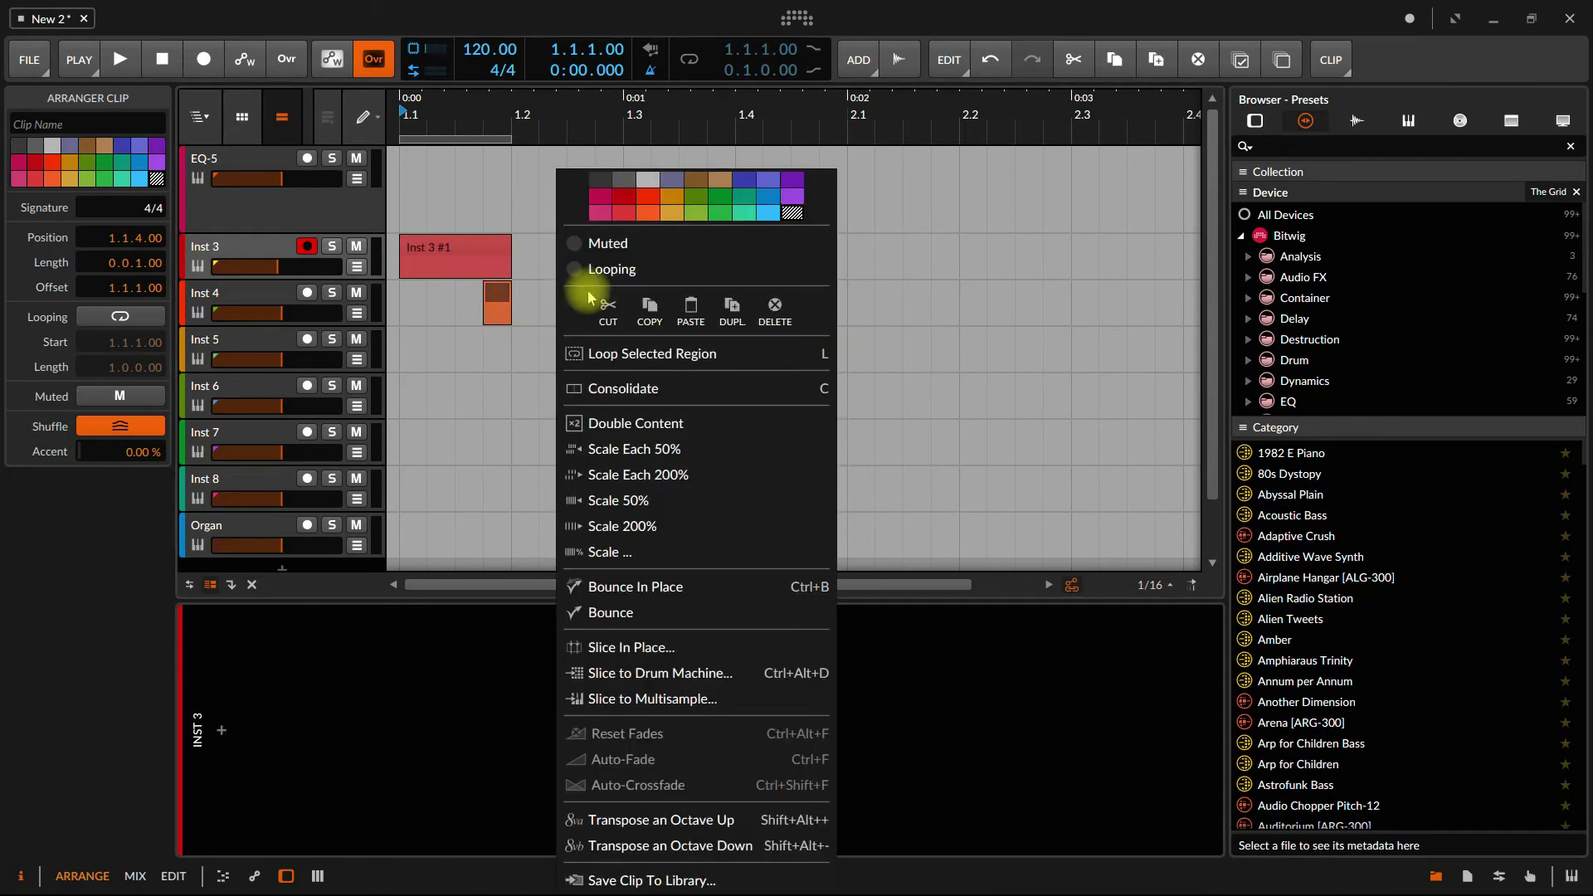
click(500, 300)
double_click(499, 298)
double_click(498, 298)
click(498, 302)
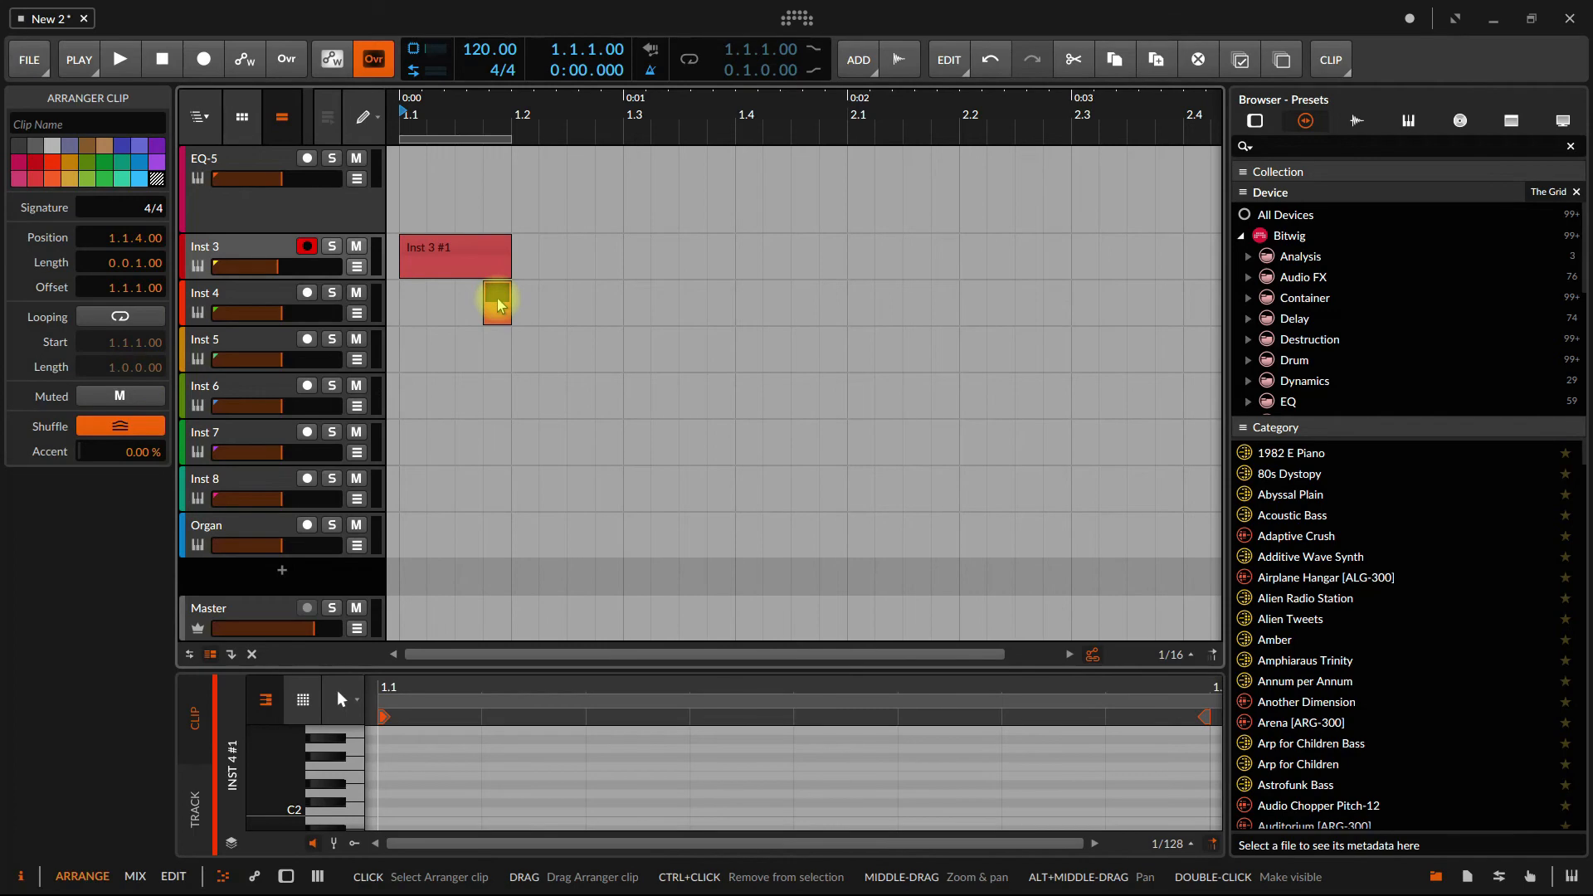
double_click(501, 295)
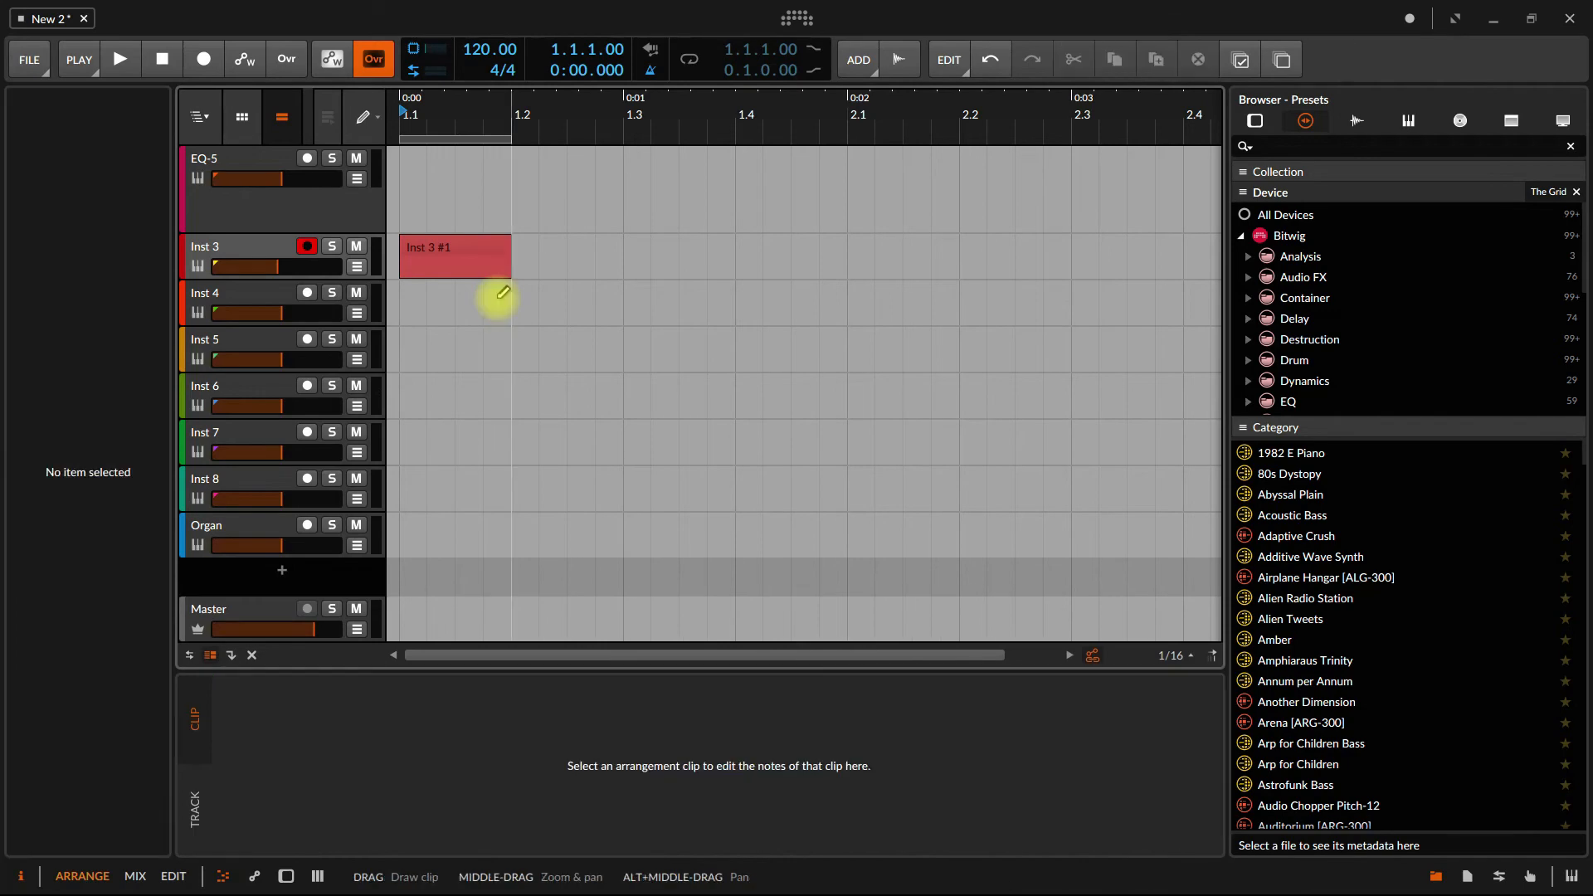
- Check the Inst 3 track's options, and bounce its clip in place
right_click(253, 247)
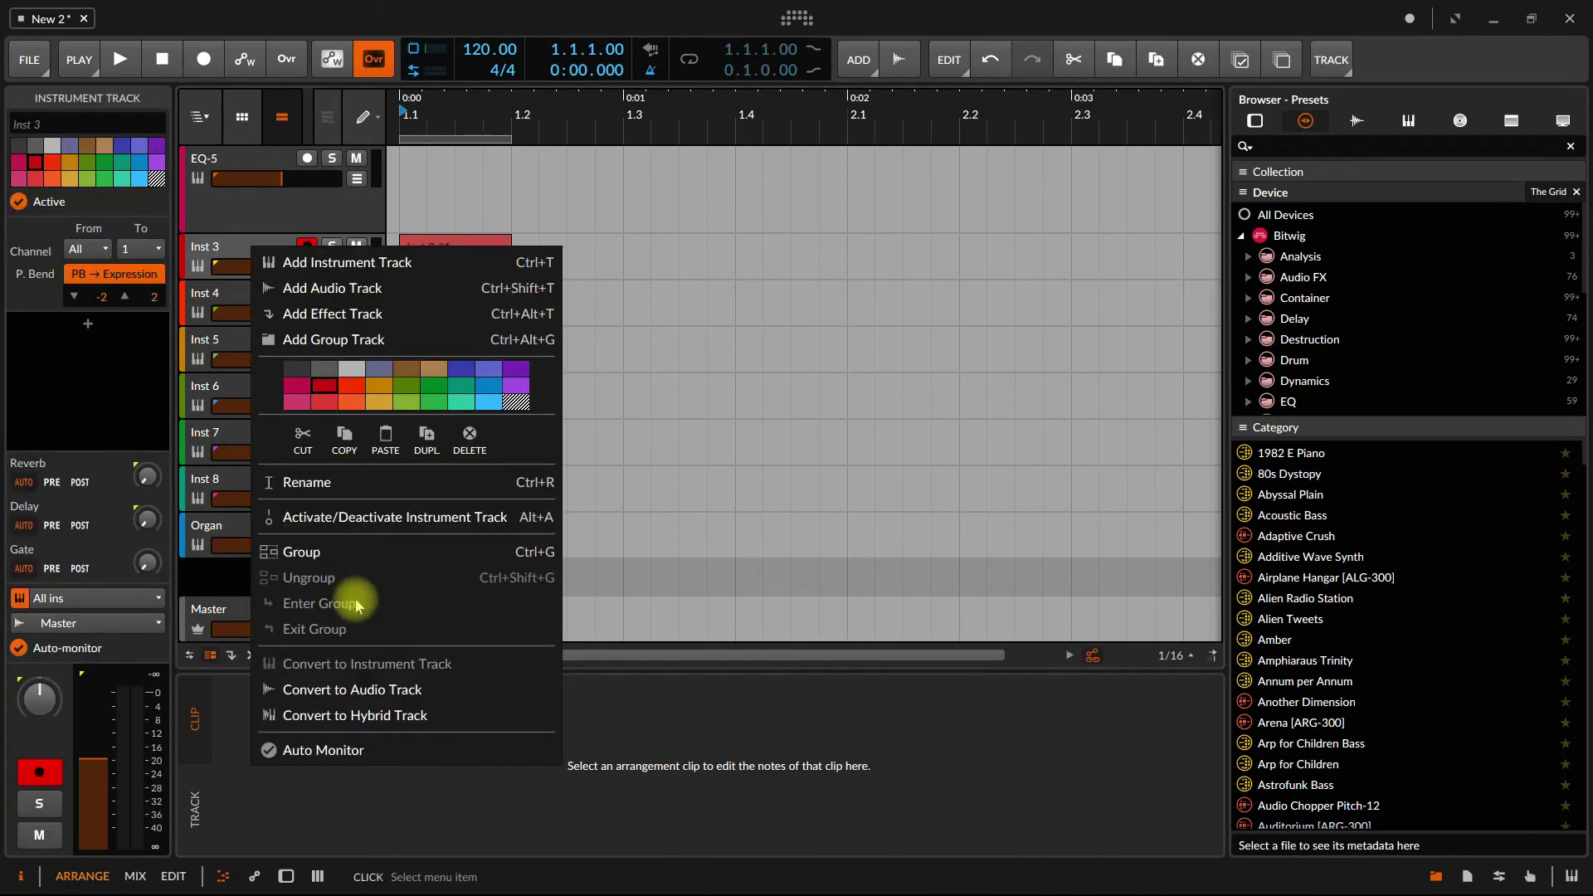
click(220, 243)
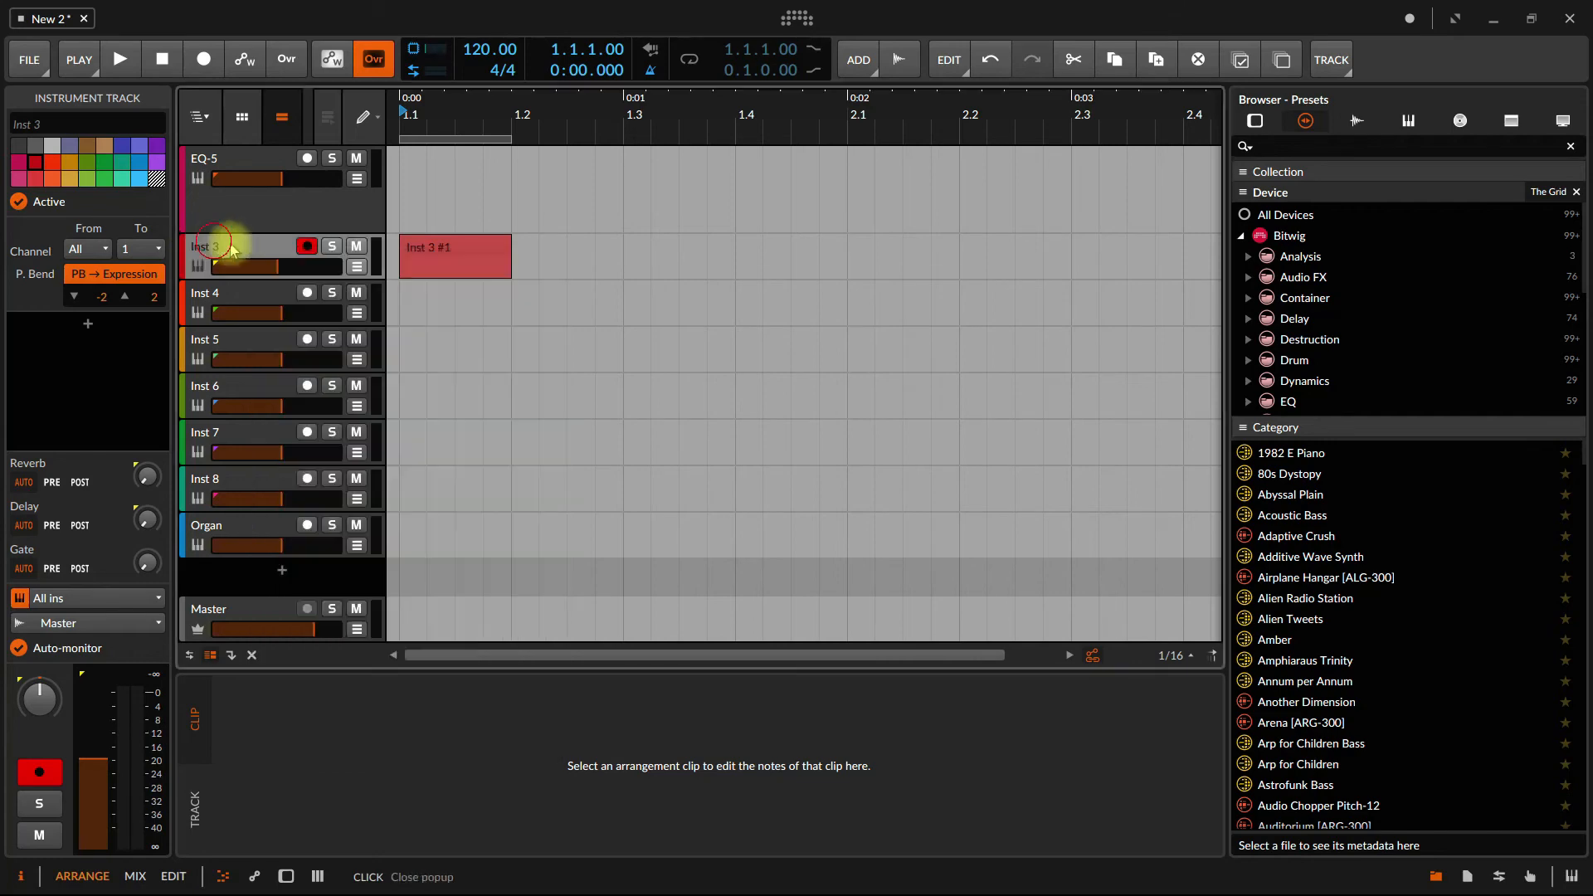
click(434, 242)
right_click(434, 247)
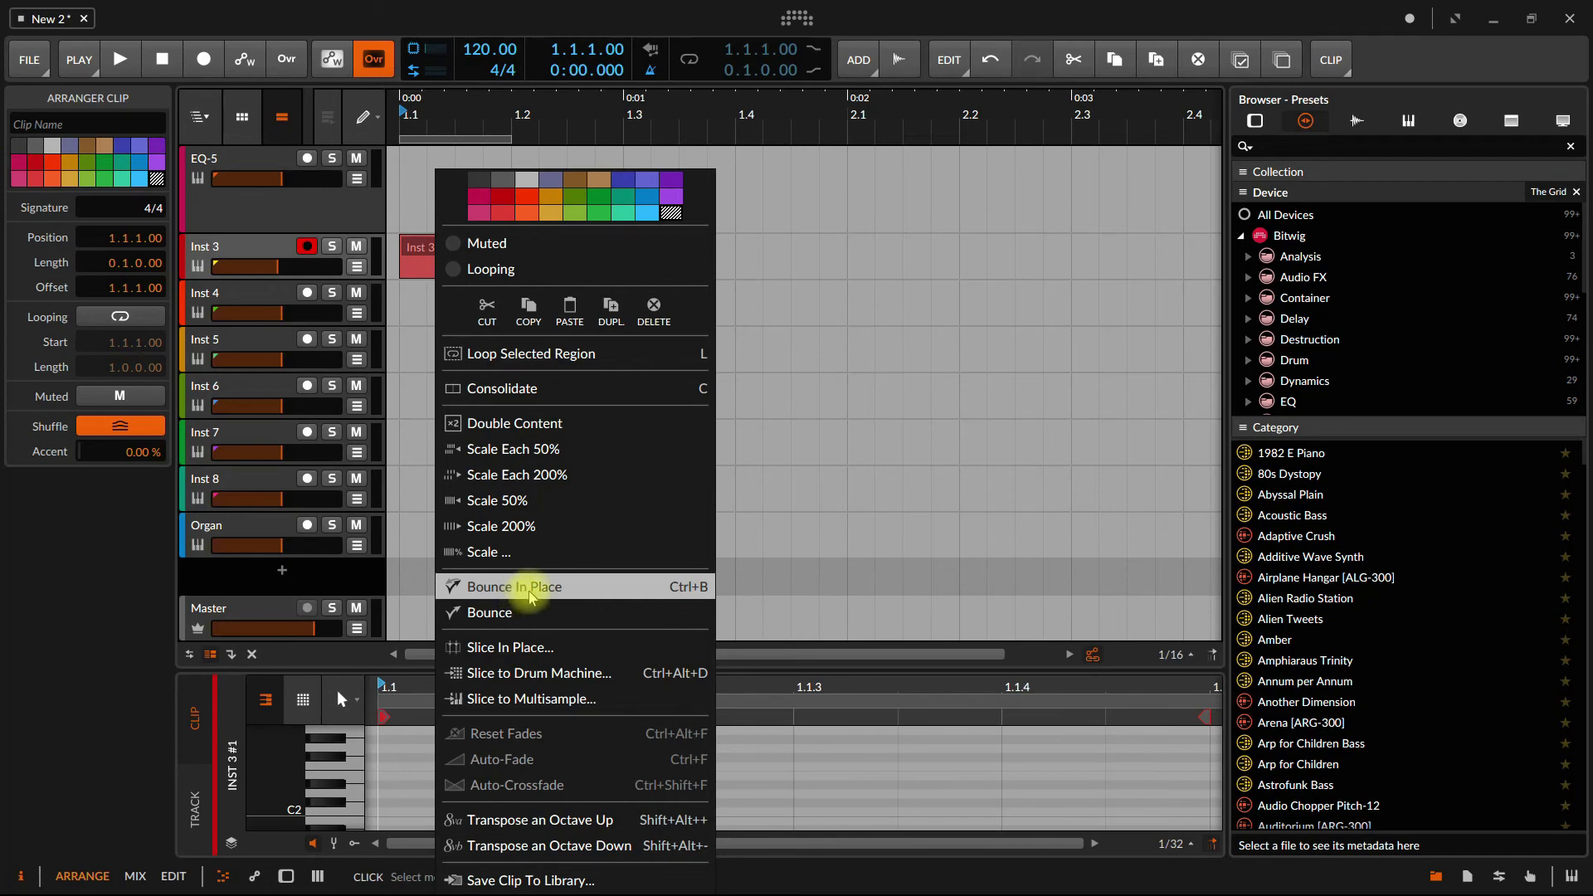
click(531, 587)
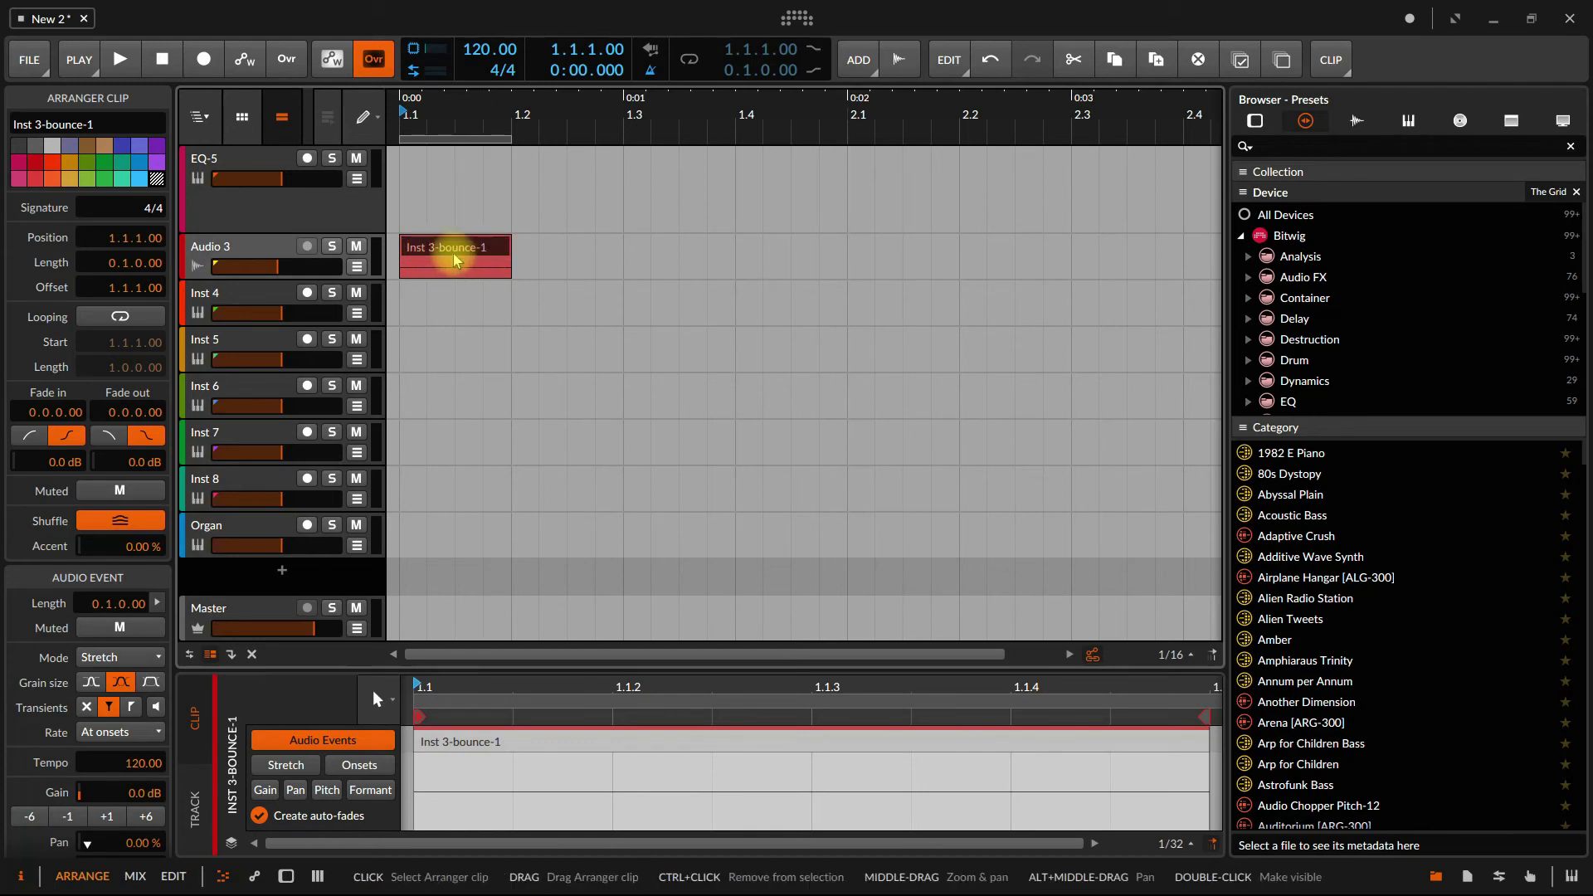
- Duplicate the bounced clip three times and move the last copy to start at 2.2
key(ctrl+d)
key(ctrl+d)
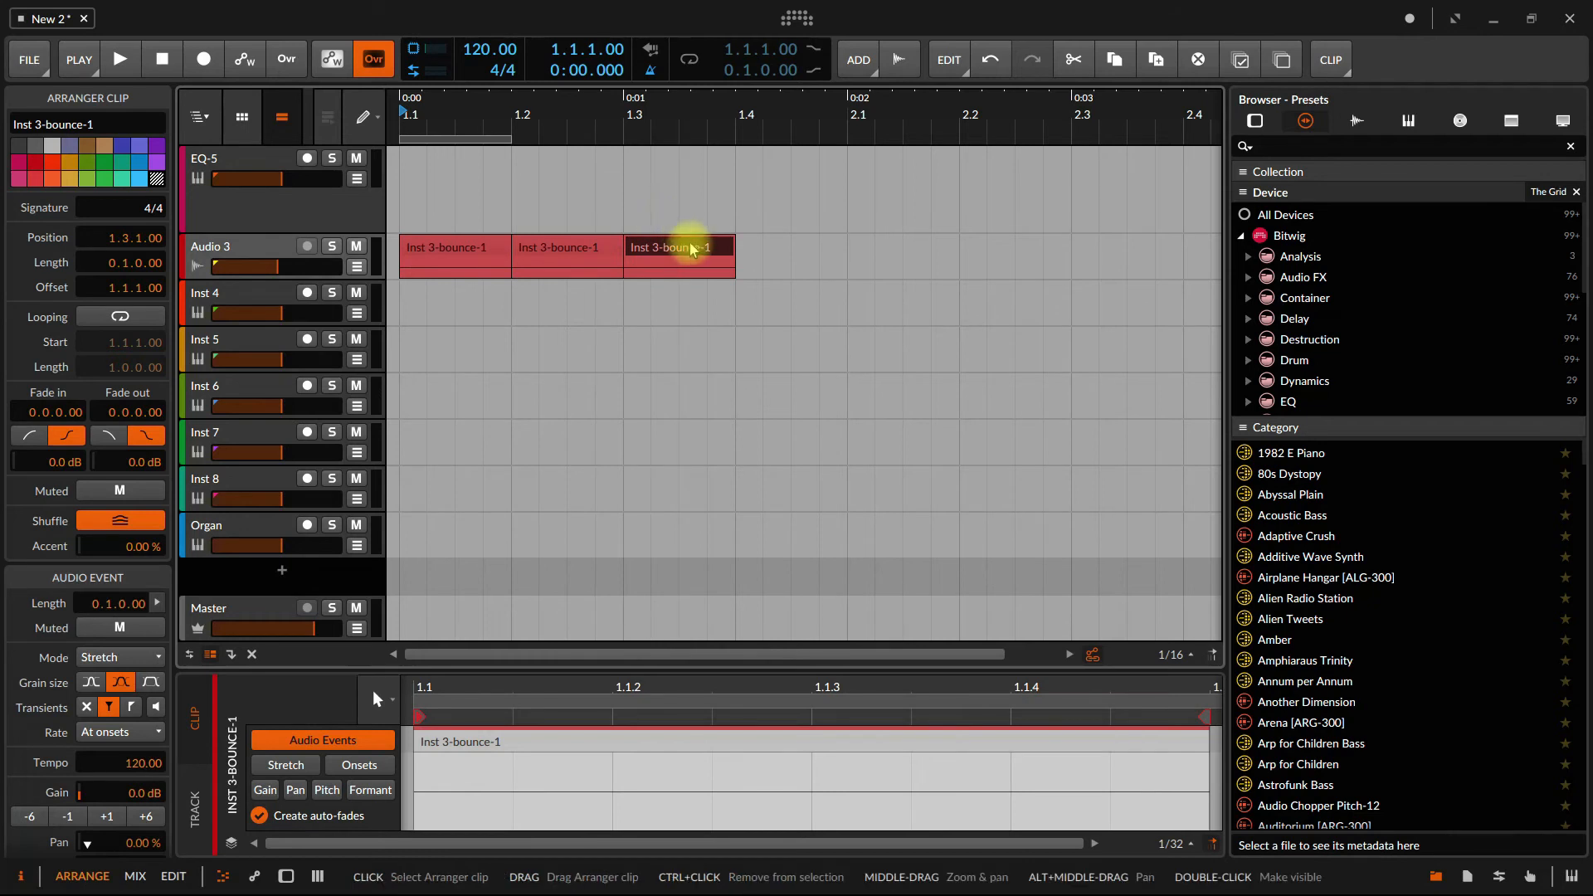
key(ctrl+d)
drag(796, 248, 1019, 249)
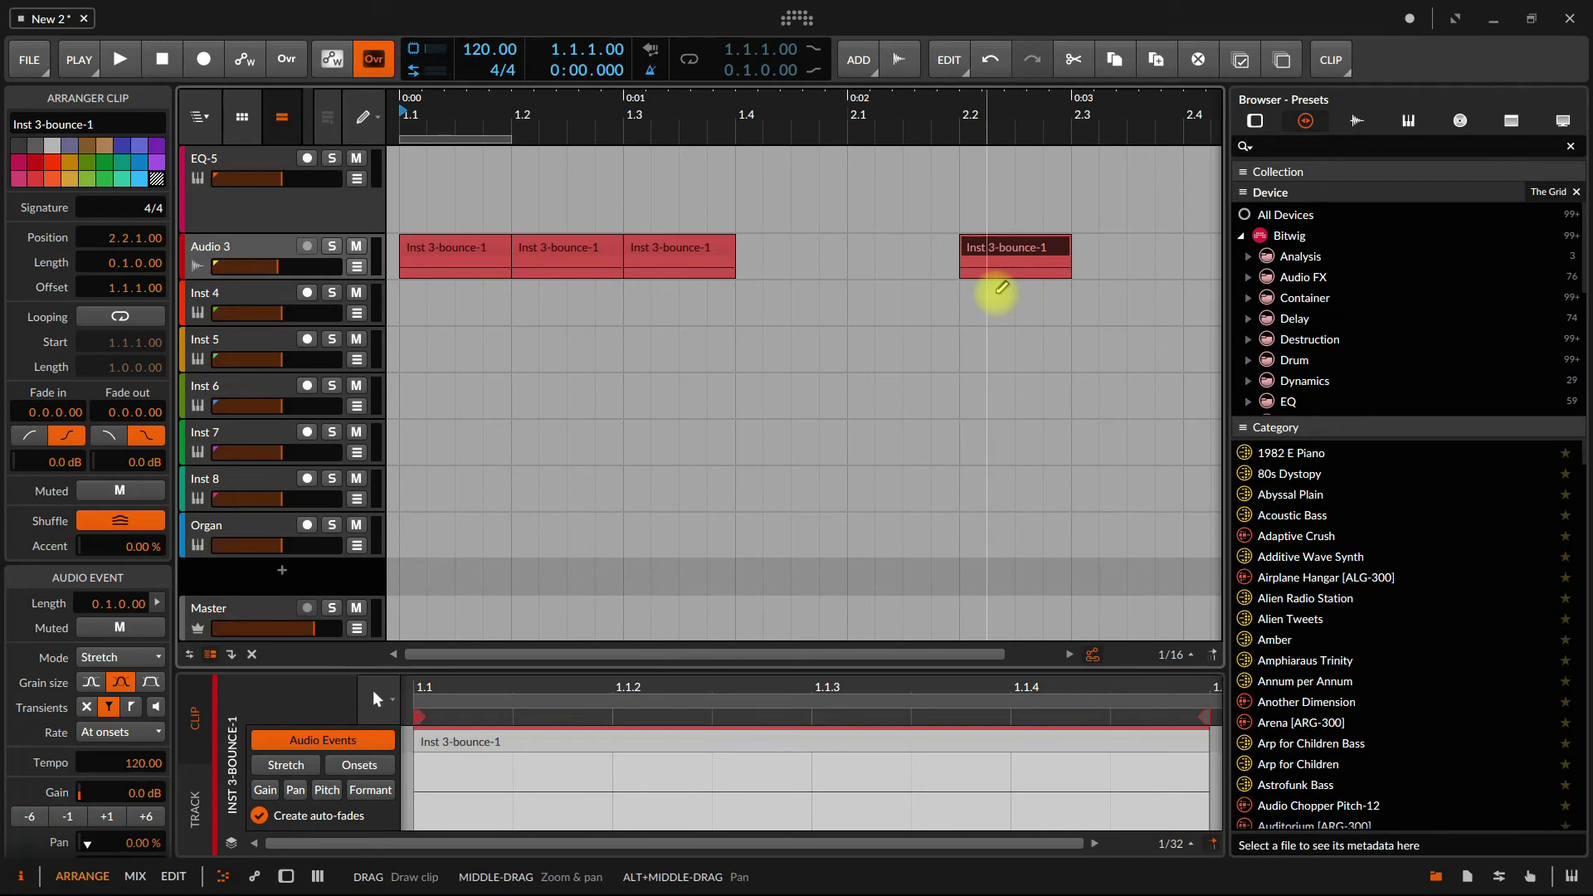
- Examine the Audio 3 track's options and go through its bounced clips by selecting each in turn
click(274, 253)
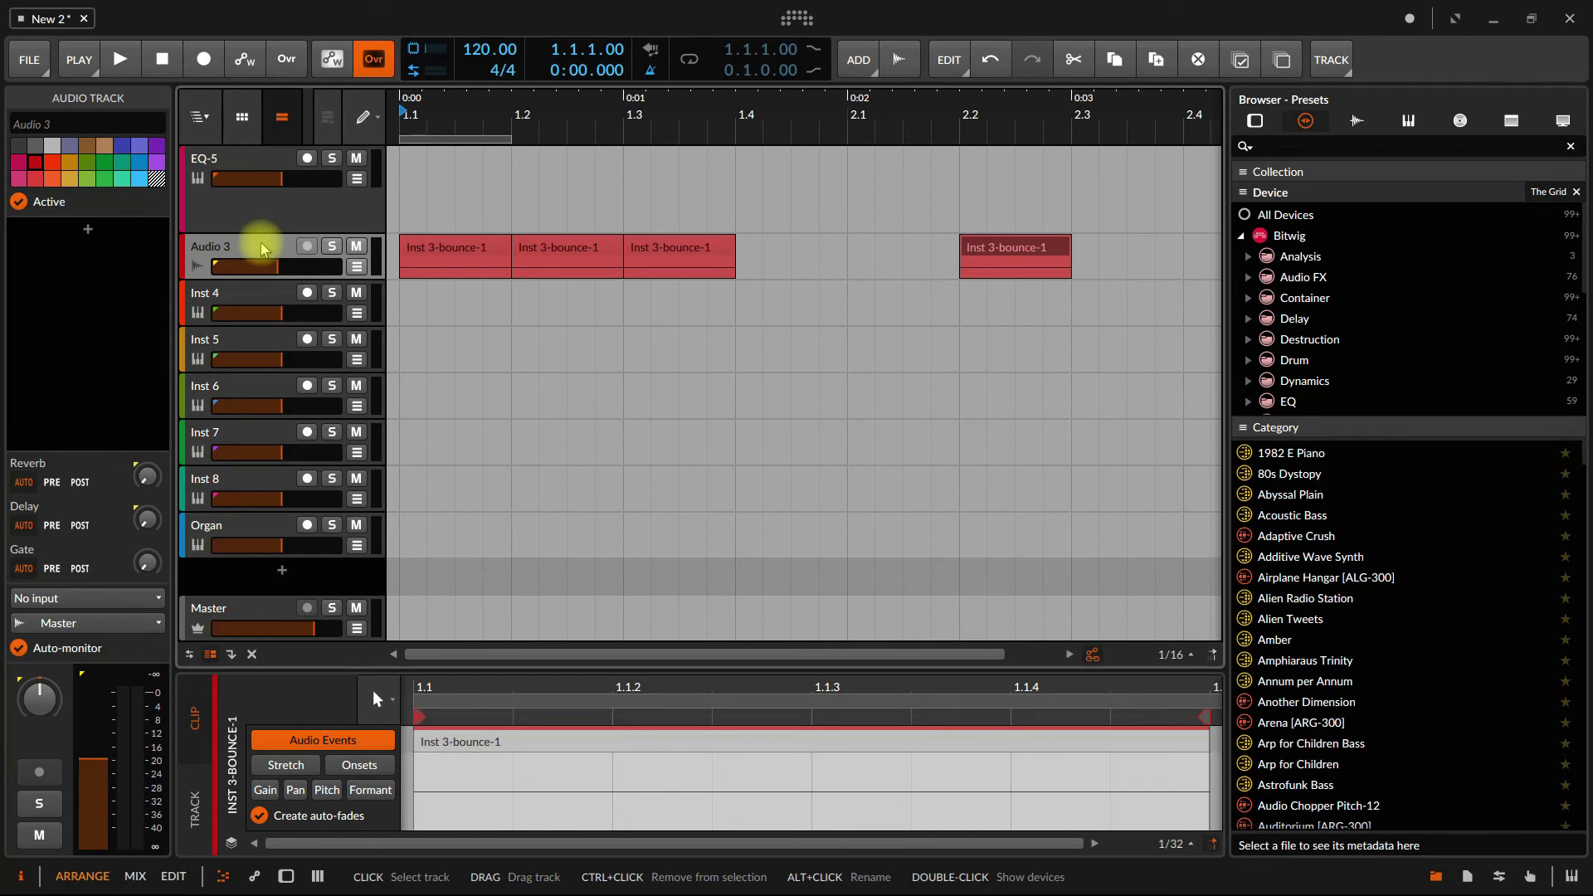
right_click(262, 249)
click(246, 249)
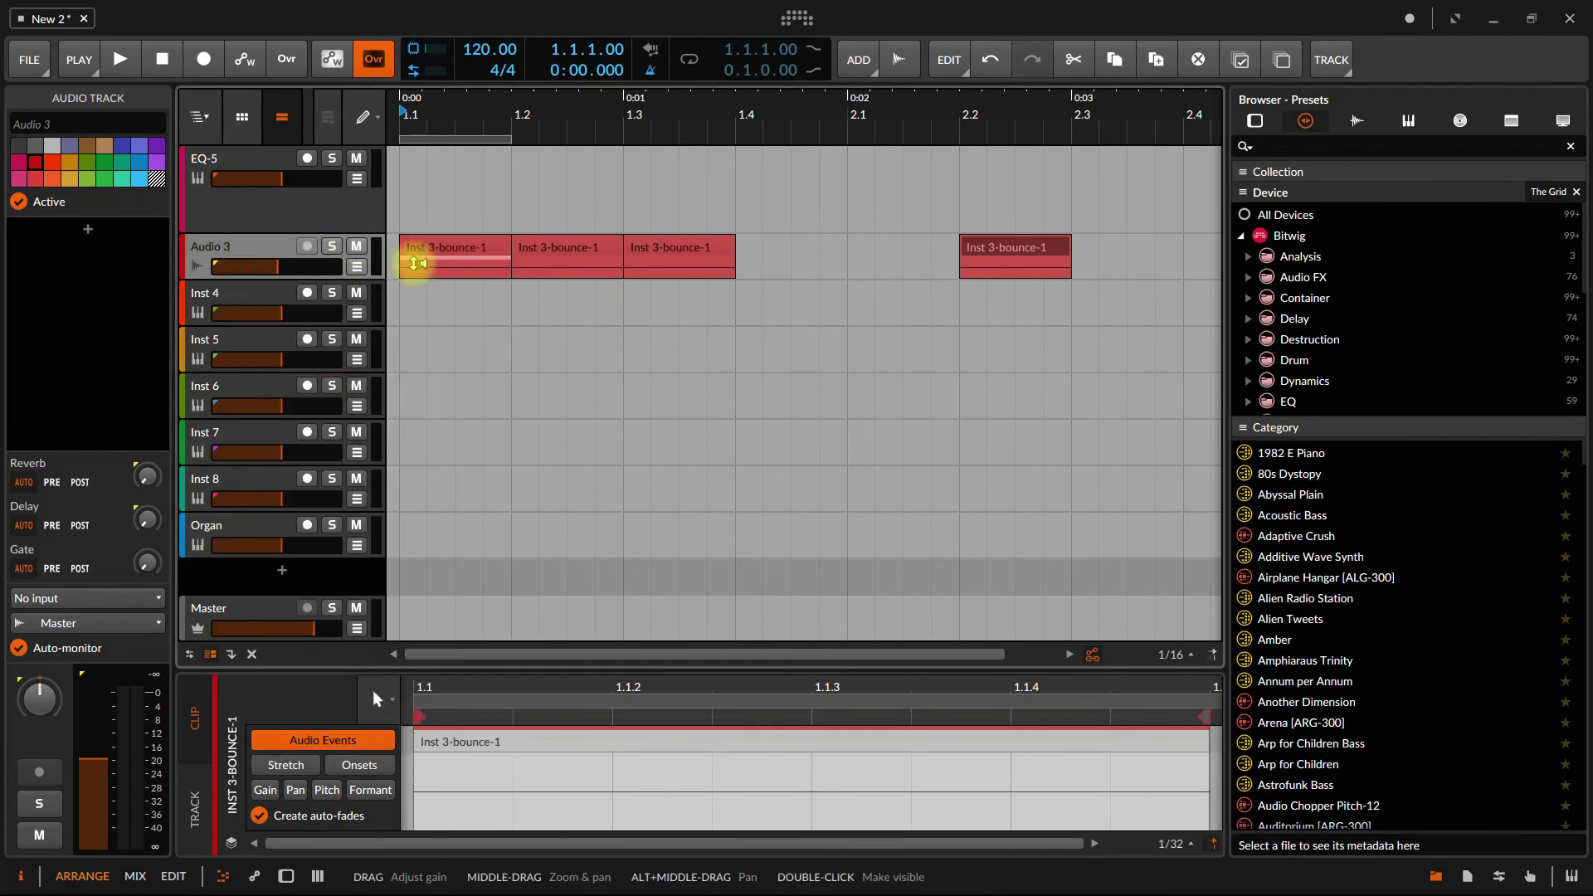
click(420, 249)
click(555, 249)
click(661, 249)
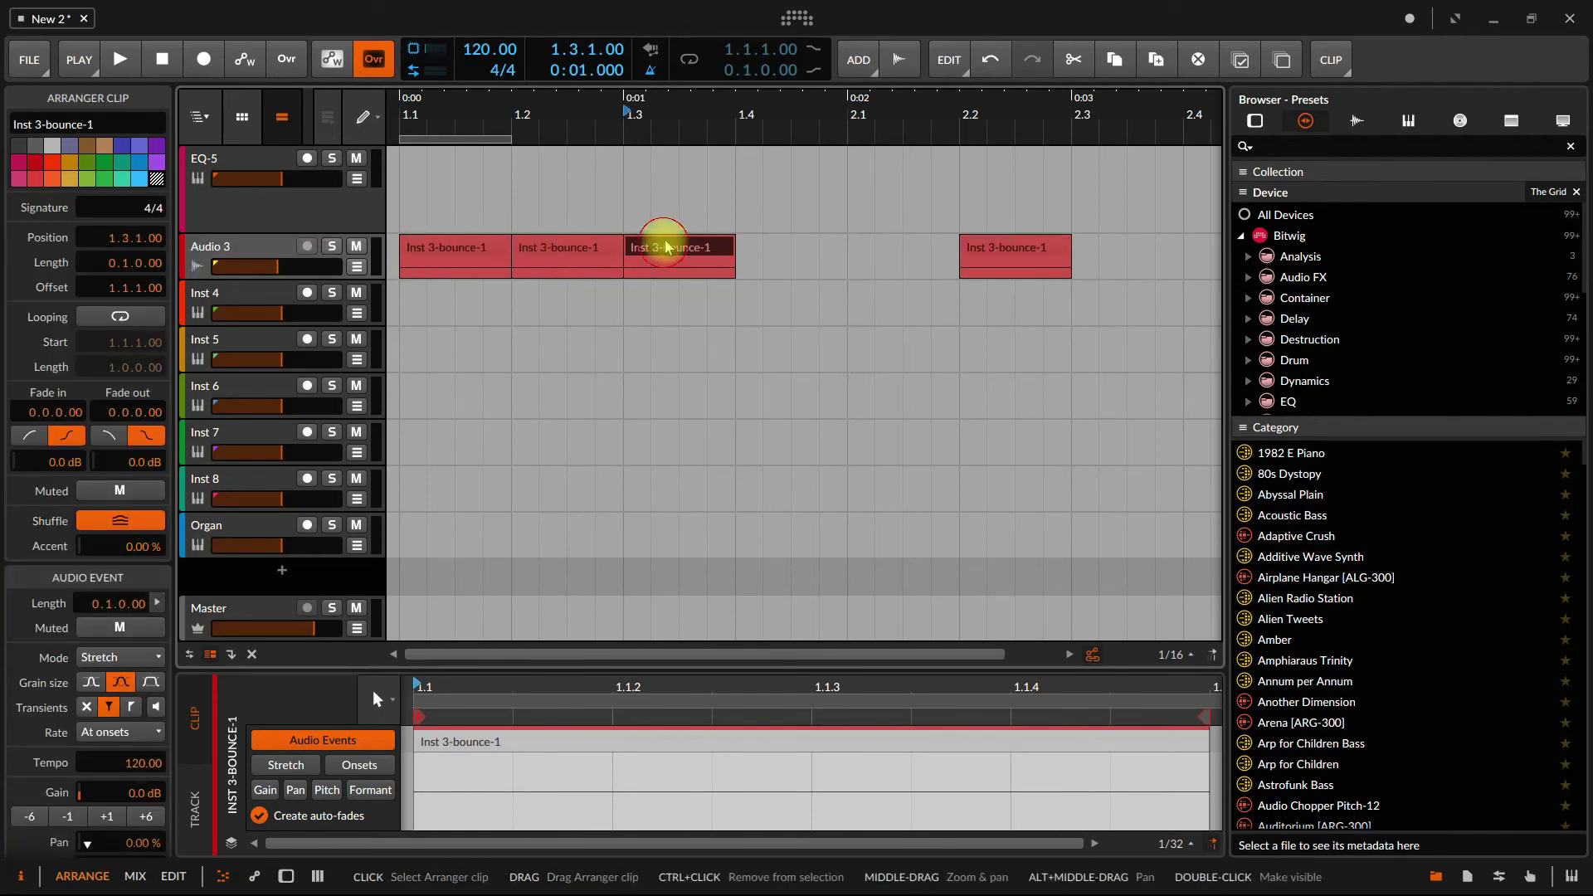
click(1006, 251)
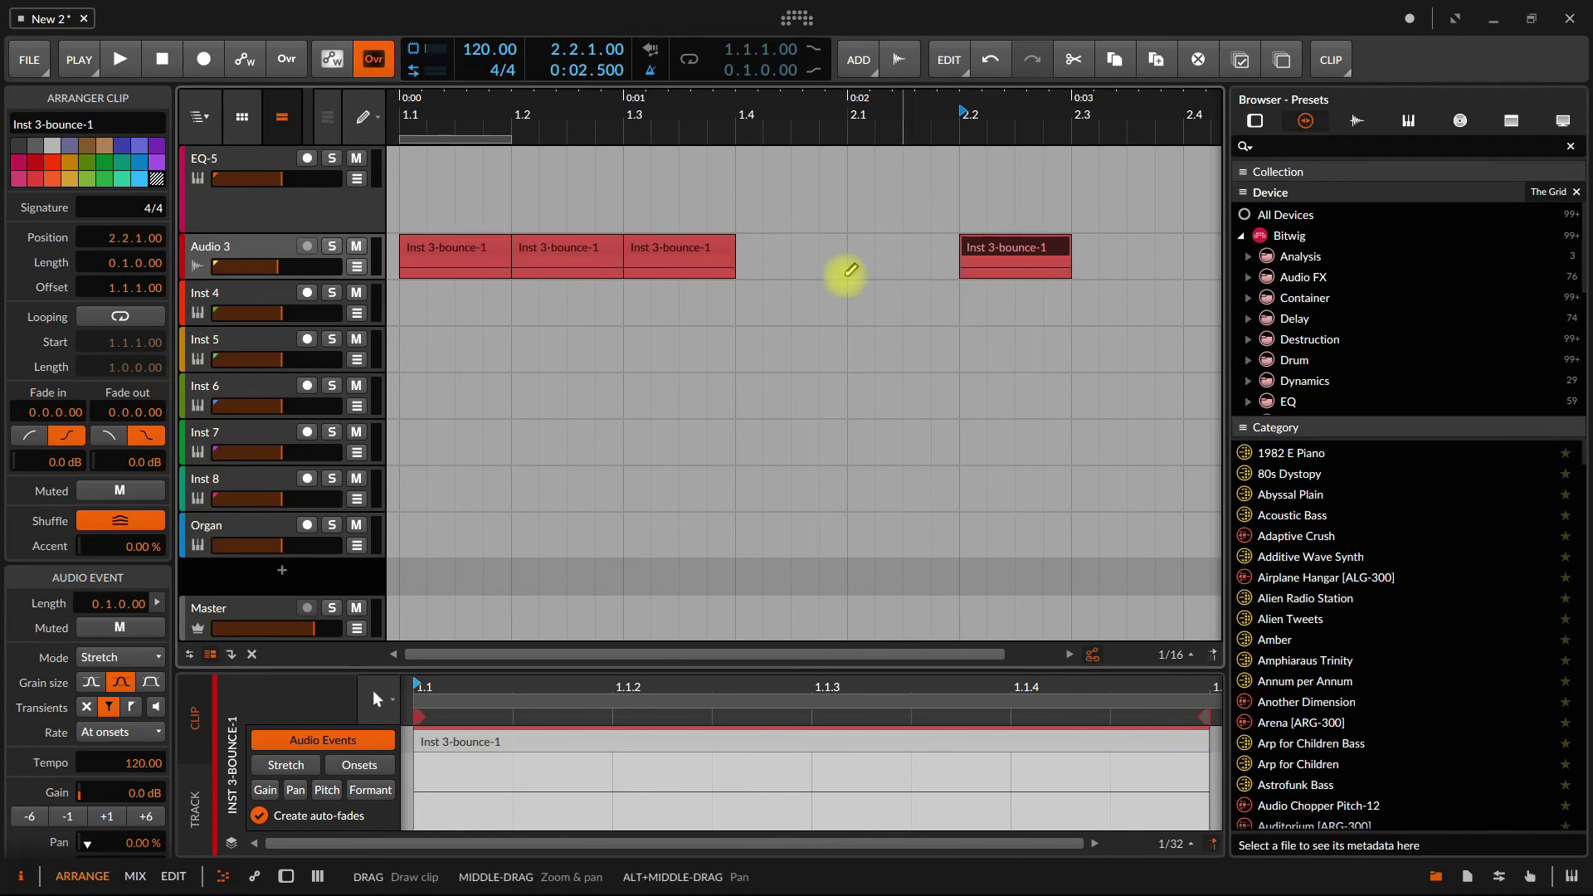
click(251, 244)
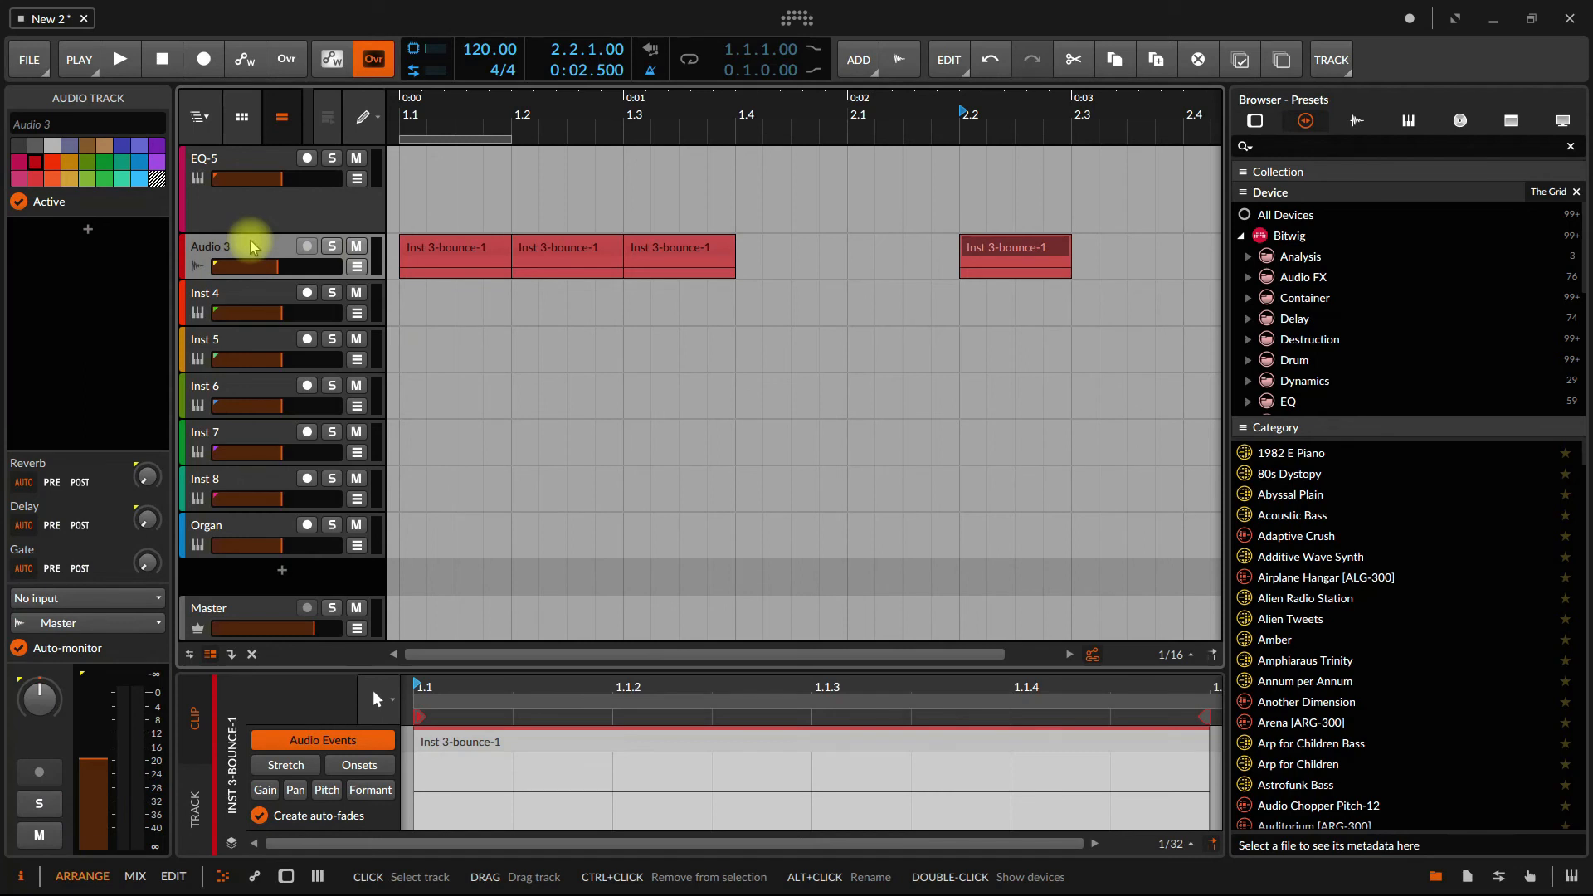
click(455, 249)
click(558, 248)
click(661, 249)
click(1002, 254)
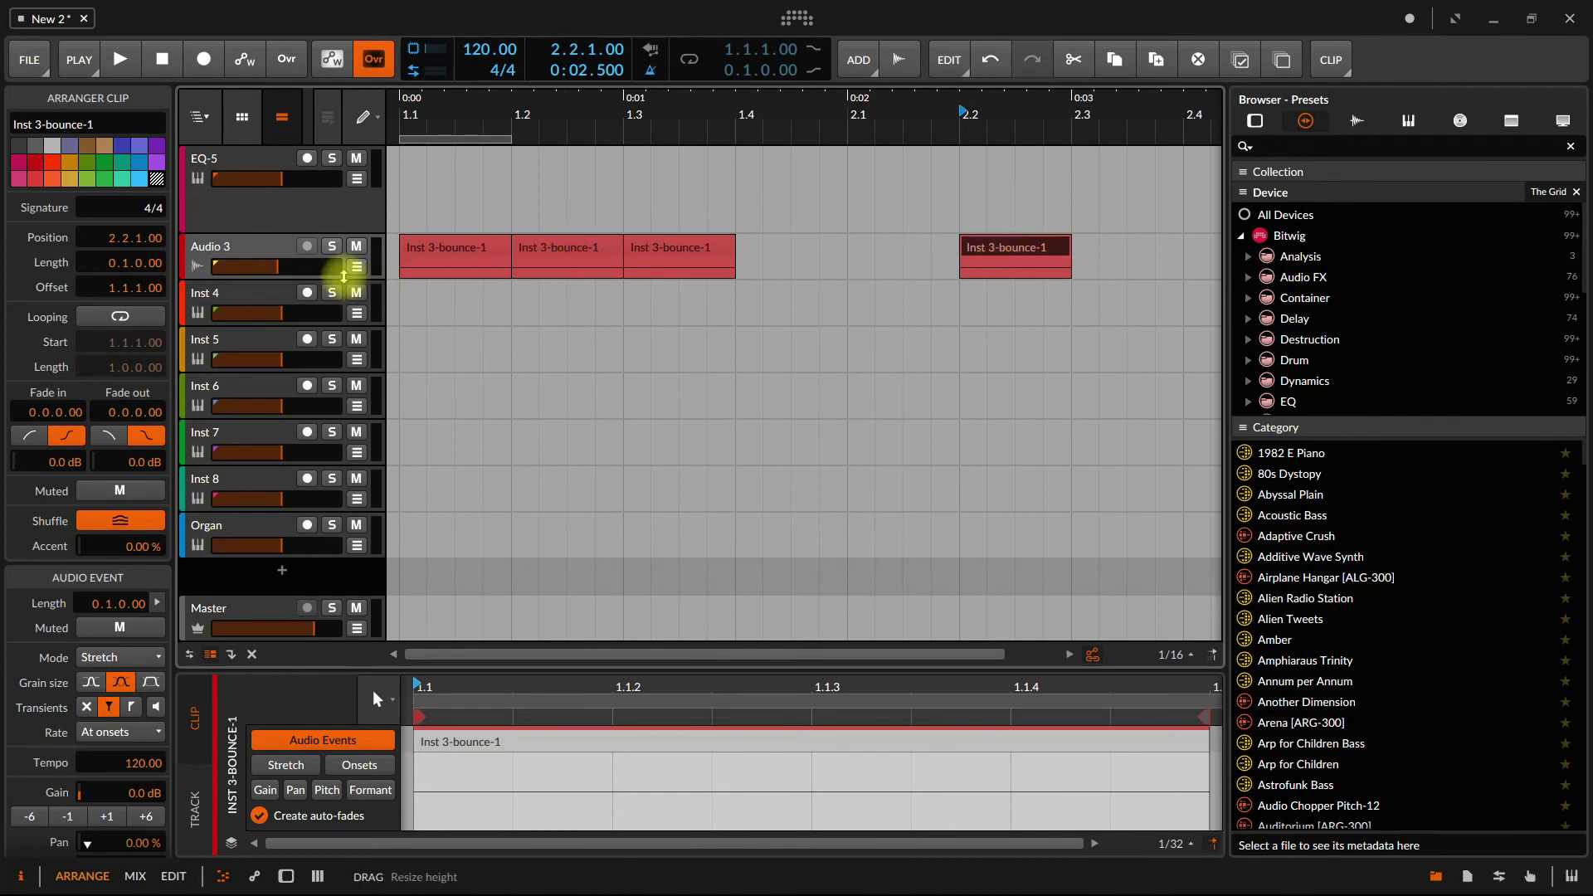
- Make the Audio 3 track slightly taller and compare the options offered for the track with those for its first clip
mouse_move(343, 276)
mouse_down()
mouse_move(337, 345)
mouse_move(352, 296)
mouse_up()
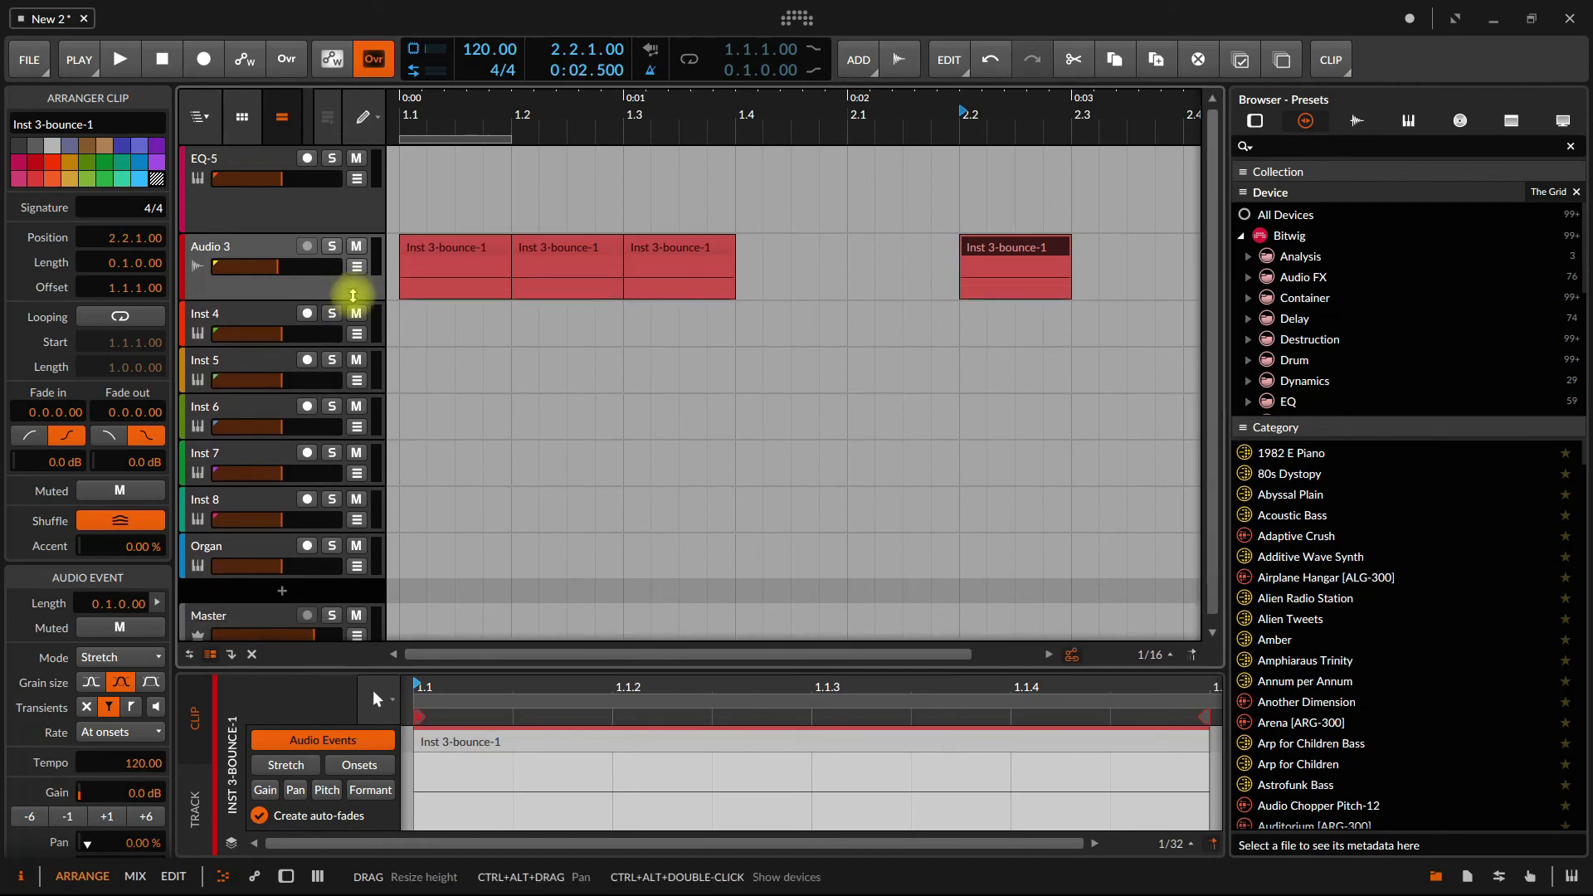
click(443, 256)
click(465, 331)
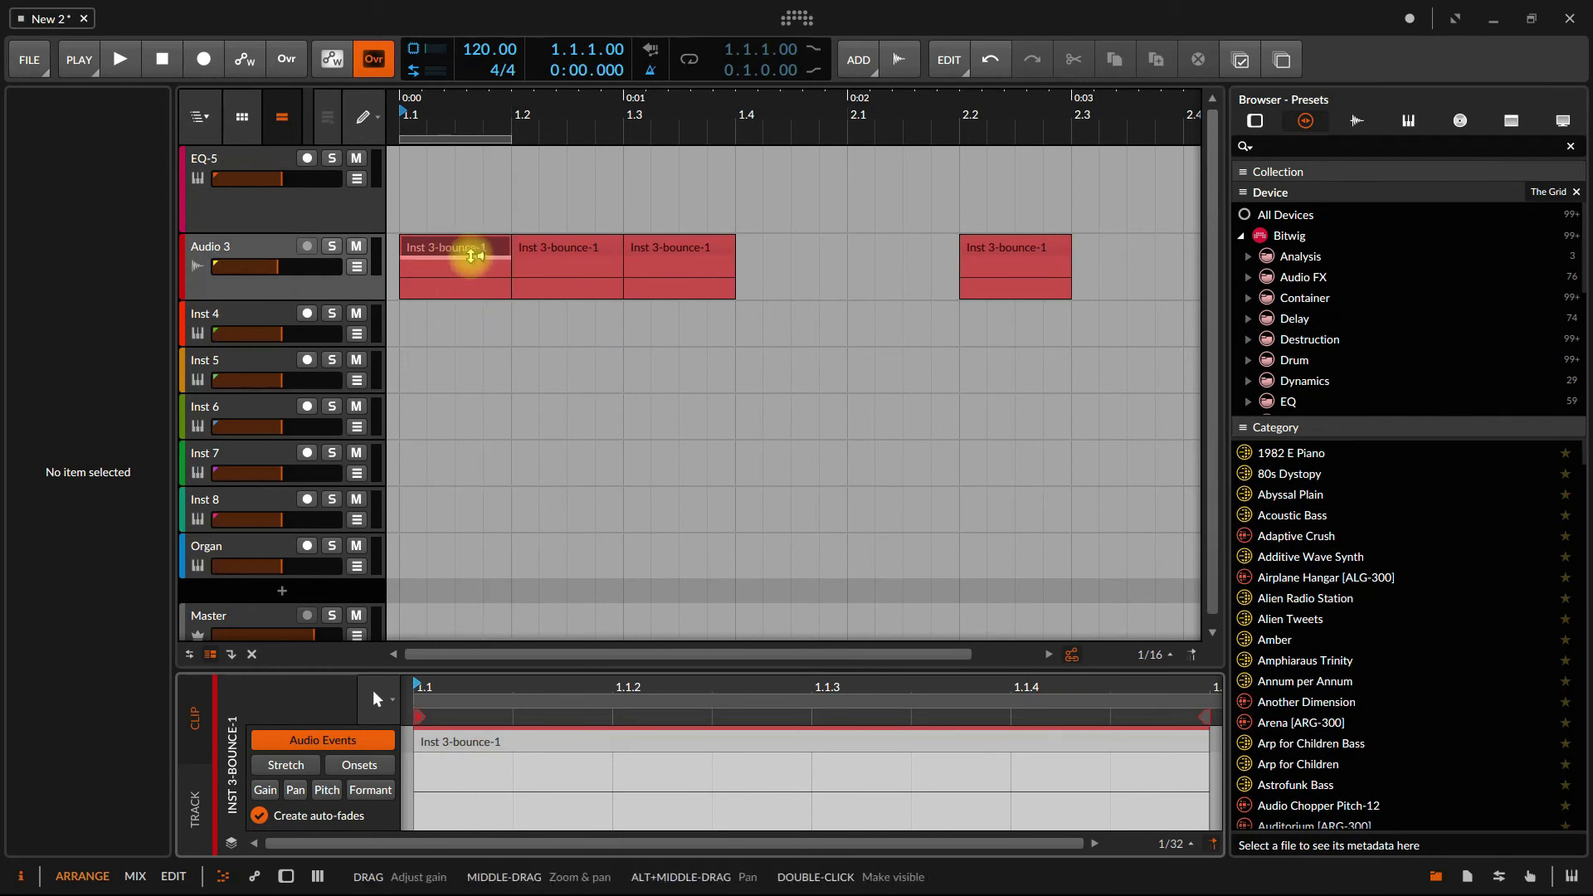
click(318, 292)
right_click(321, 292)
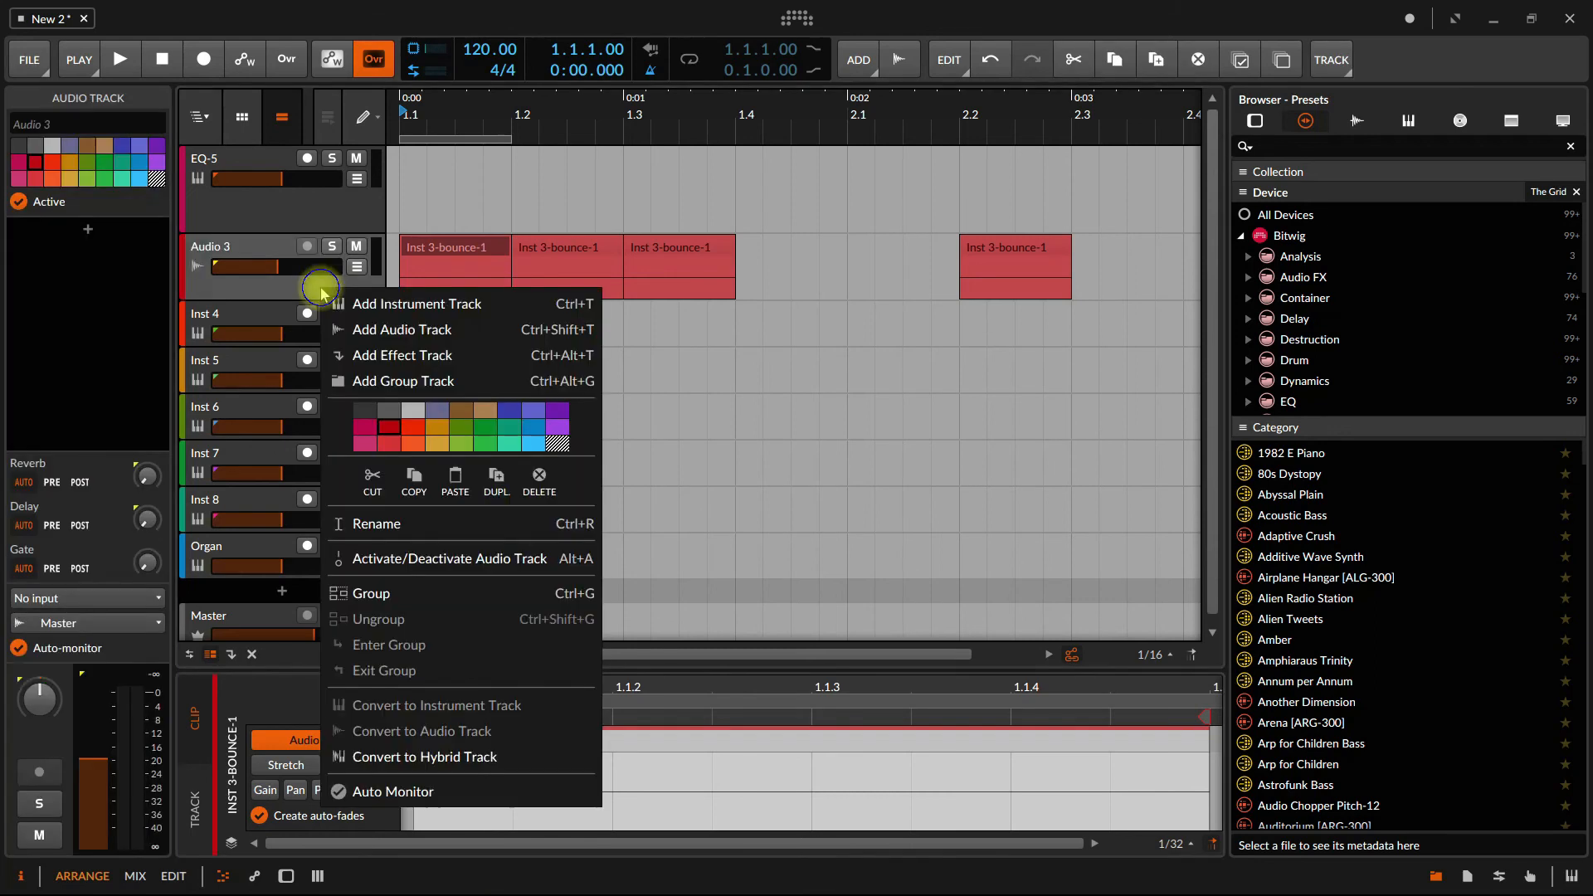
click(462, 256)
right_click(471, 245)
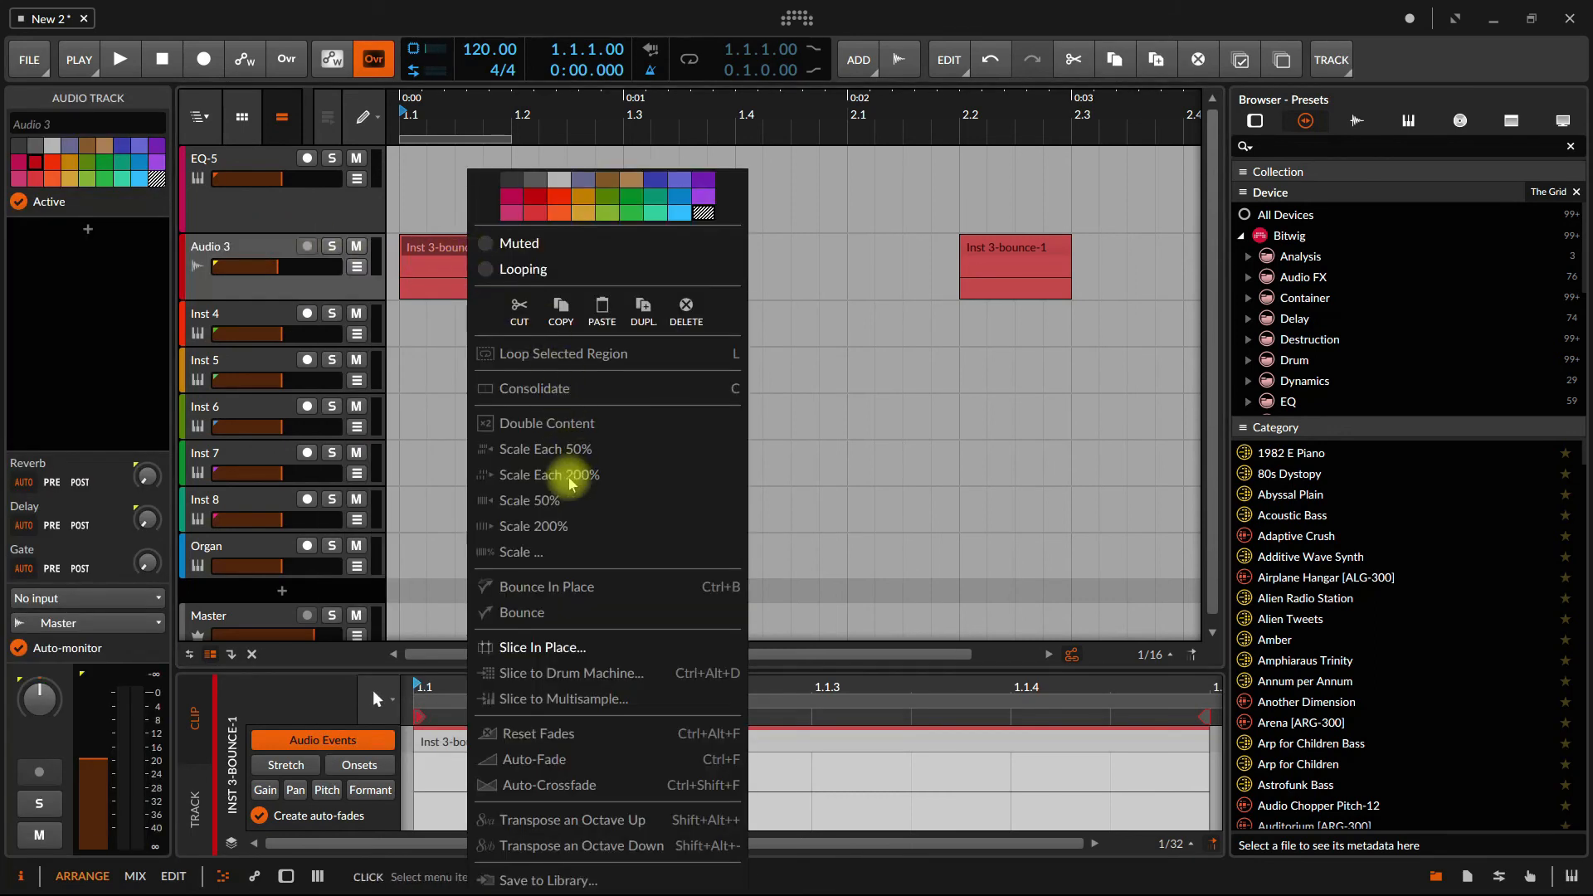
click(279, 251)
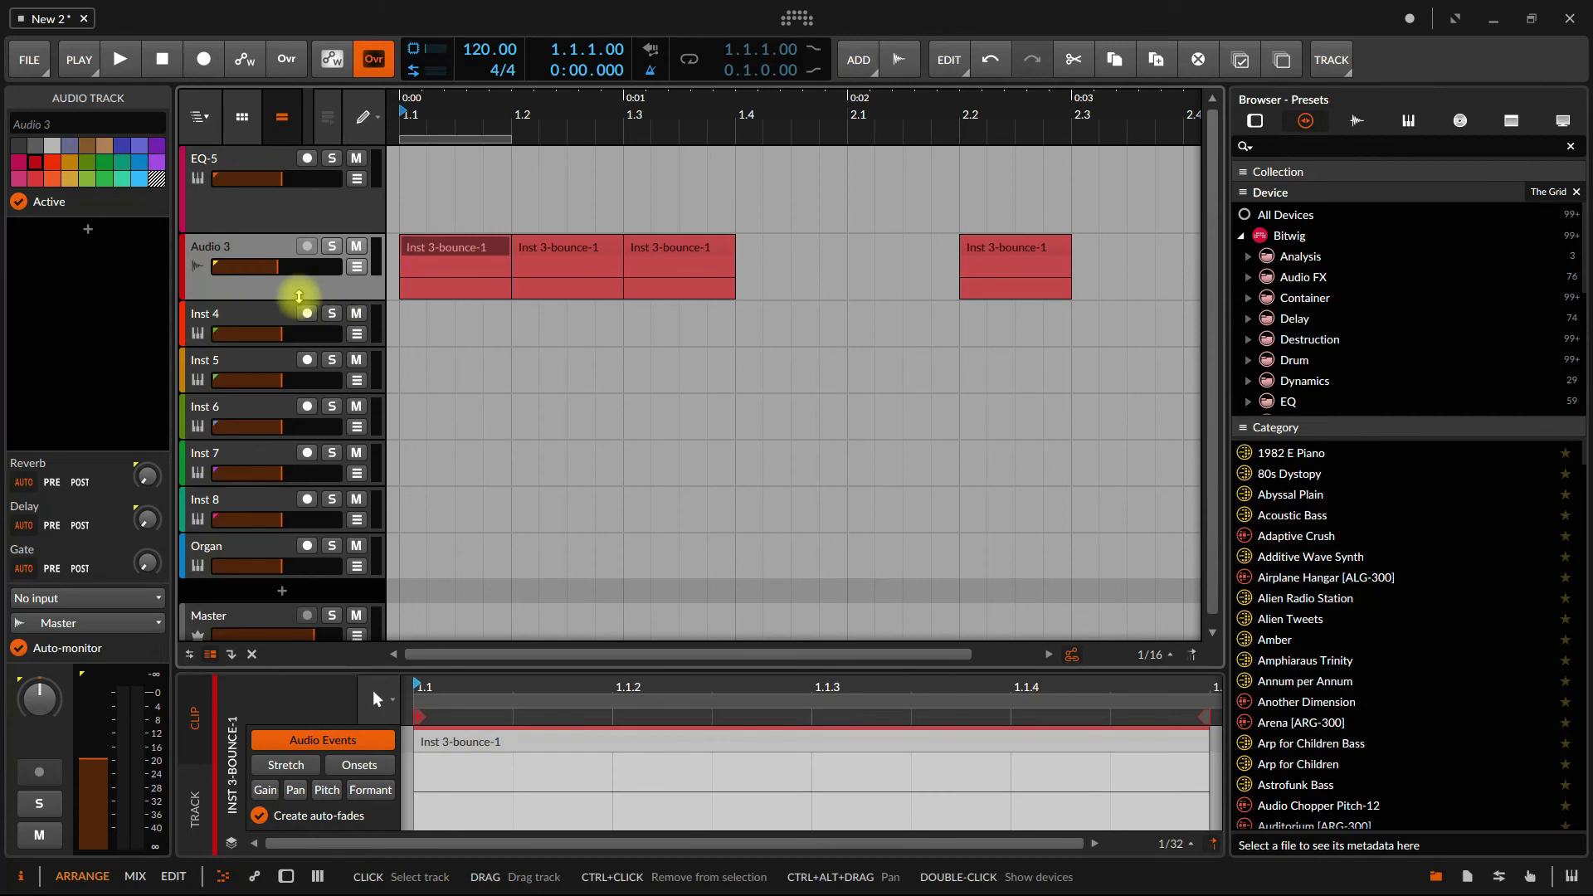
- Deactivate the Audio 3 track and show the deactivated channels in the arranger
right_click(285, 290)
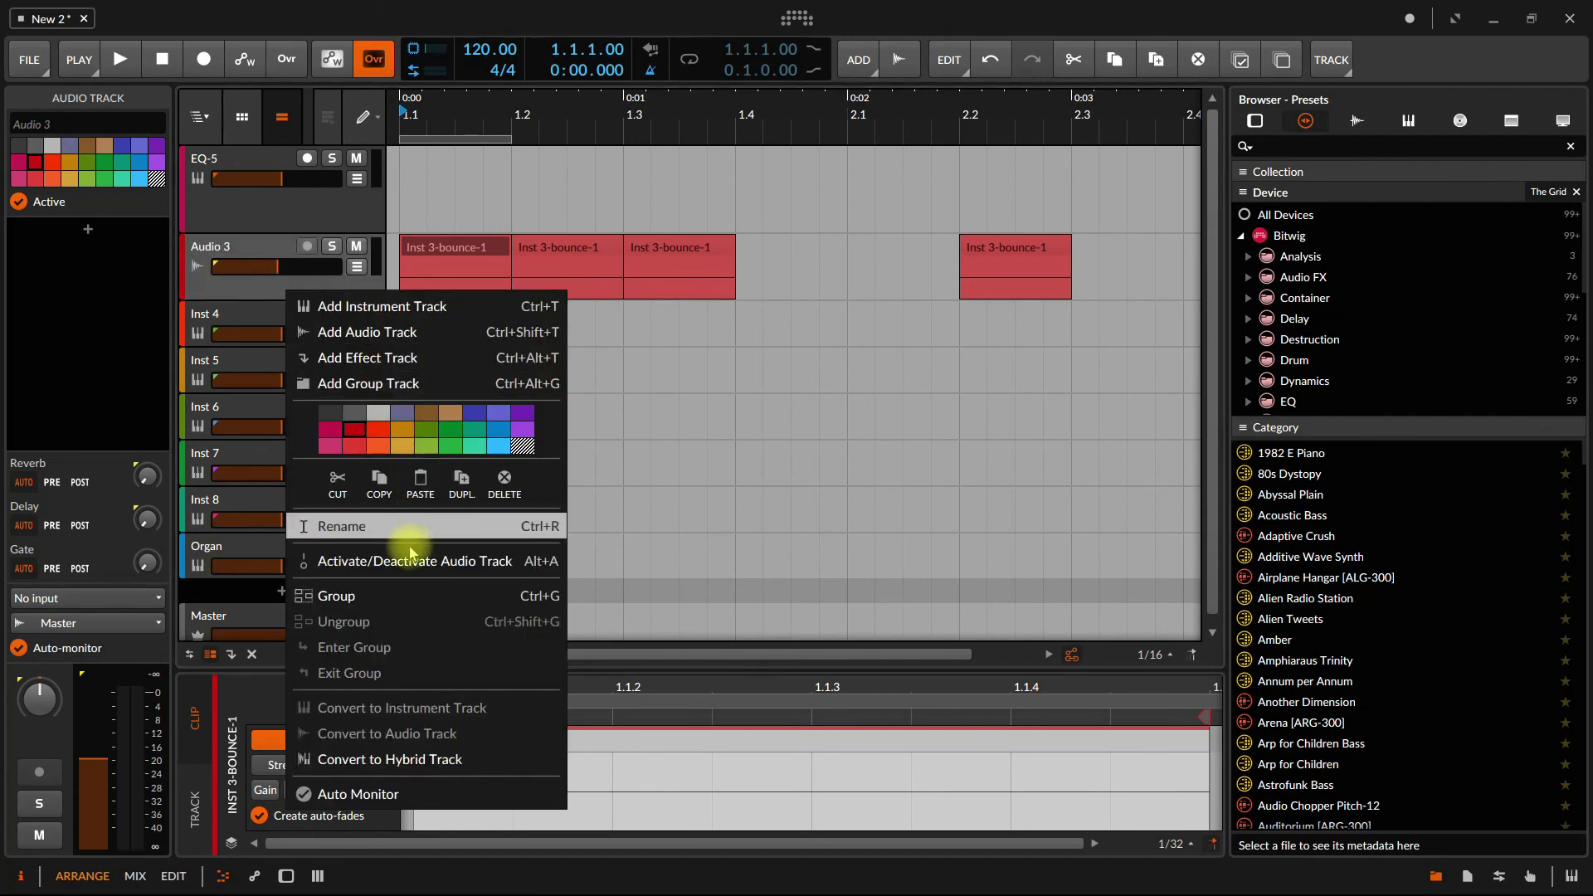
key(Escape)
key(Delete)
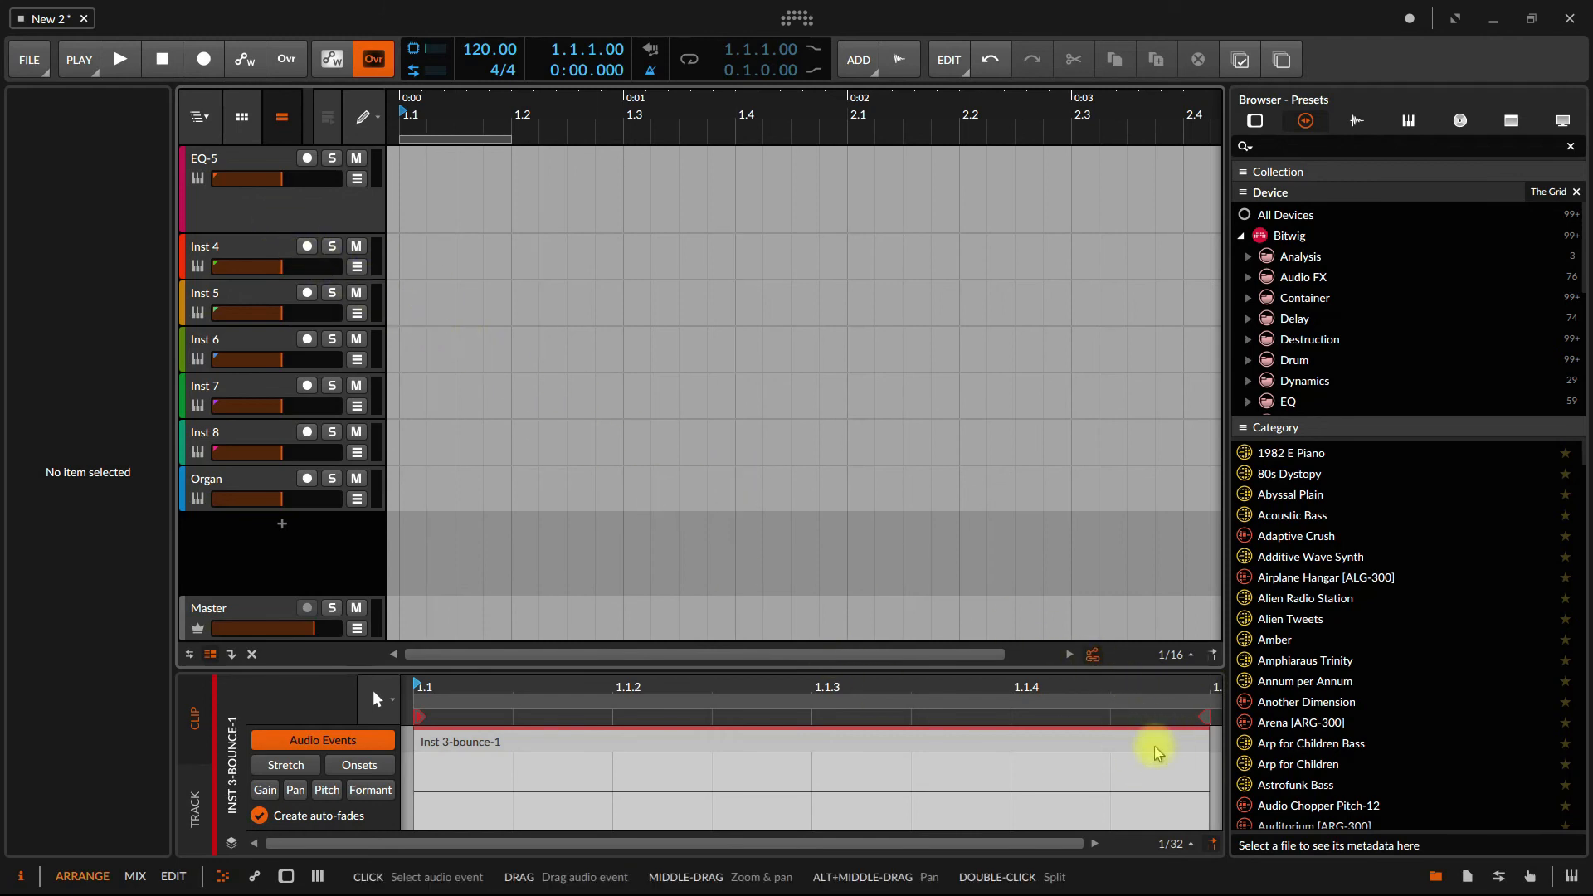
click(252, 654)
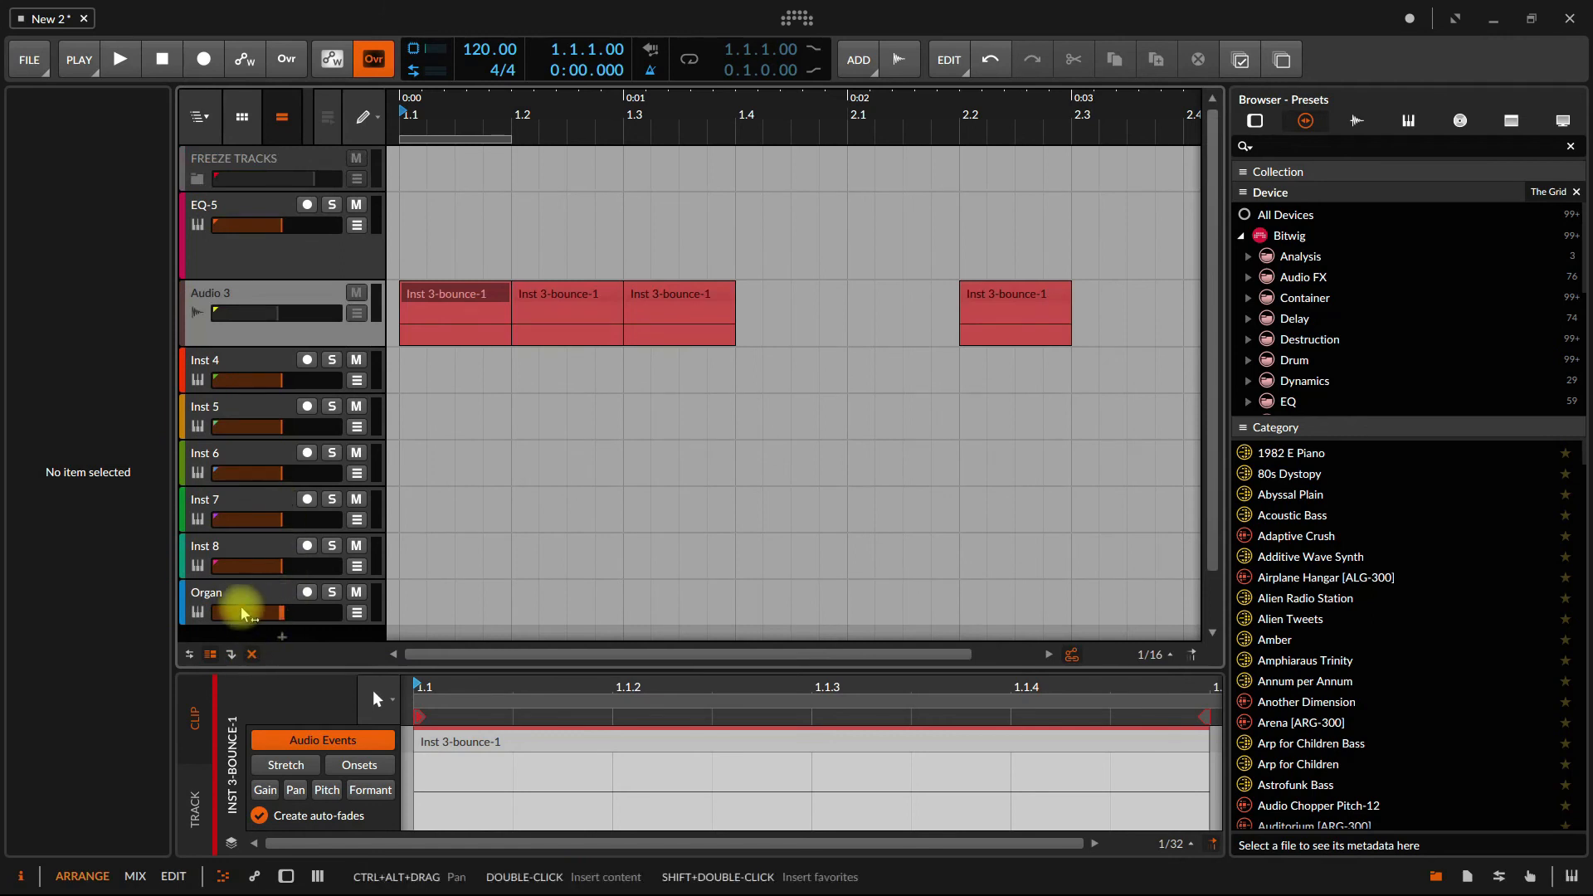
- Add a new audio track below the Organ track
scroll(249, 589, down, 1)
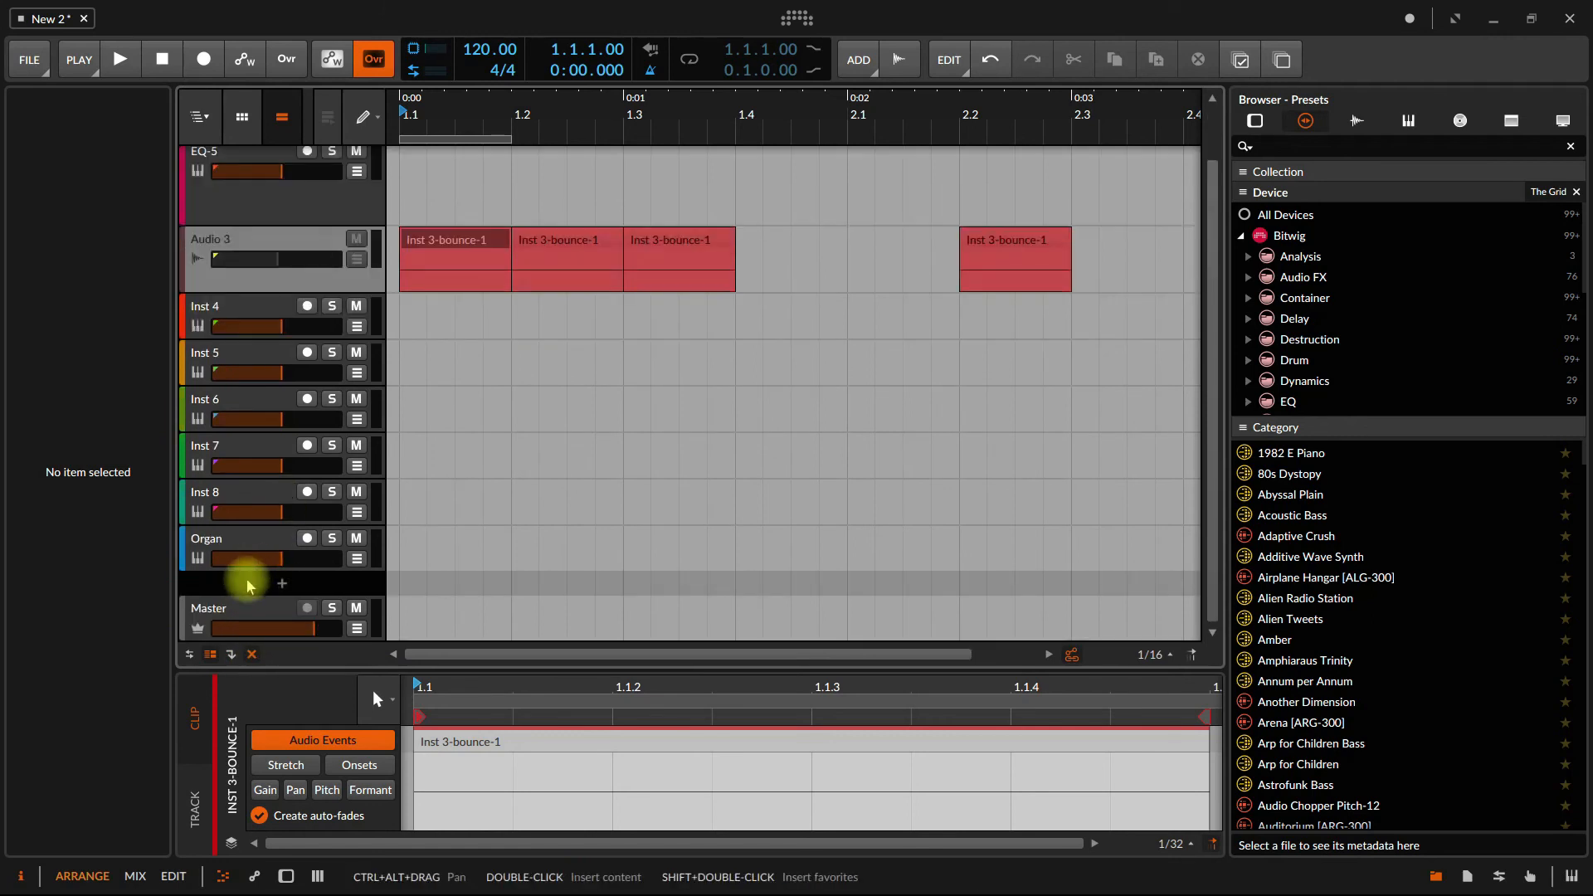
right_click(251, 579)
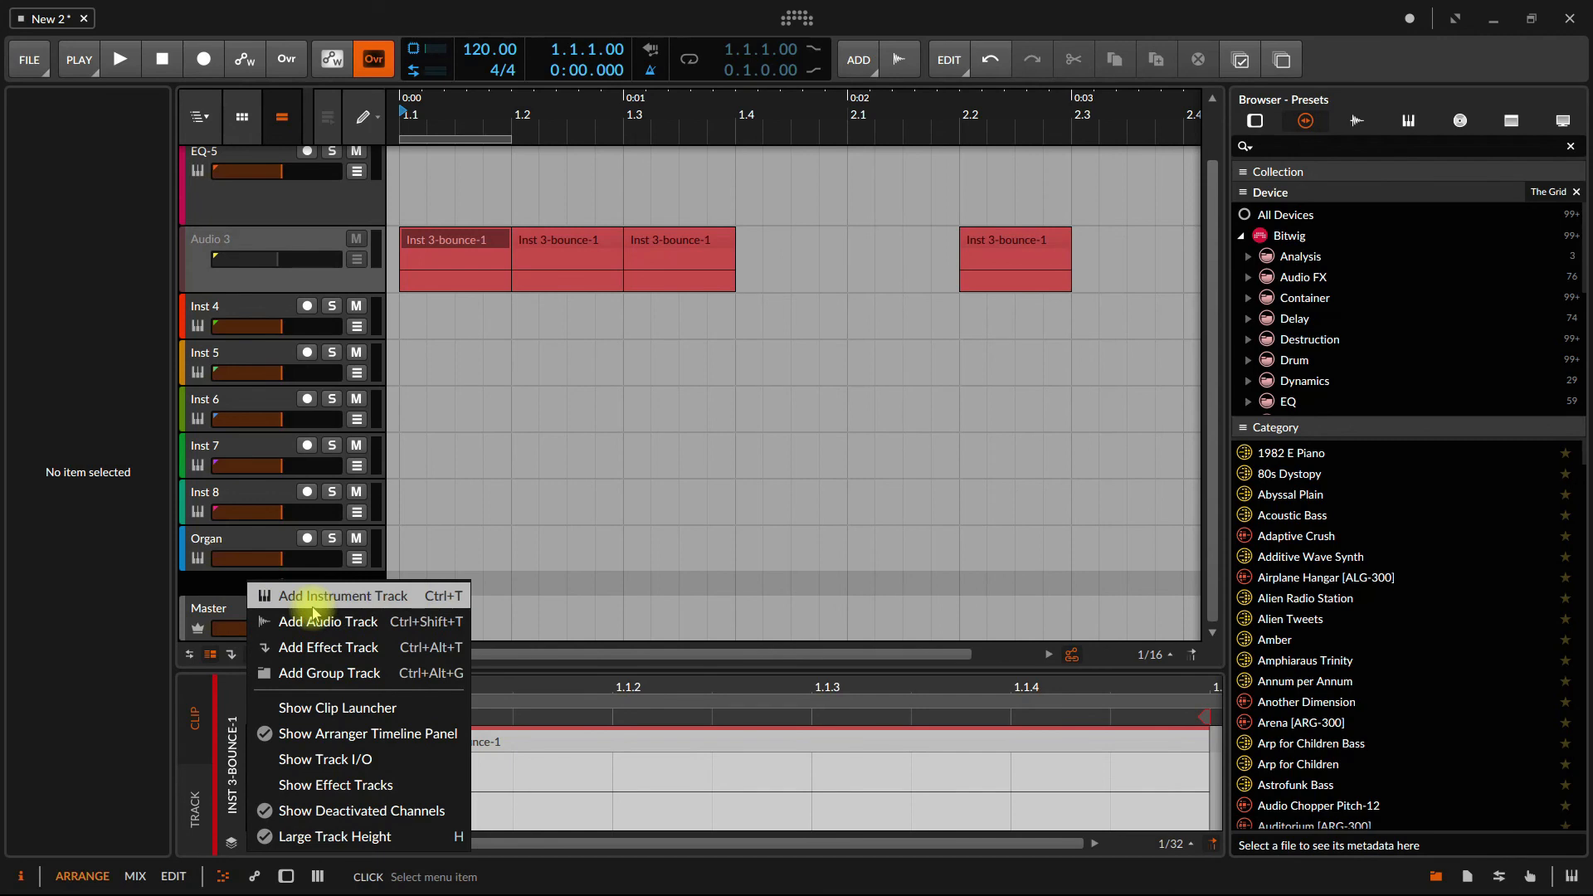
click(315, 621)
double_click(260, 590)
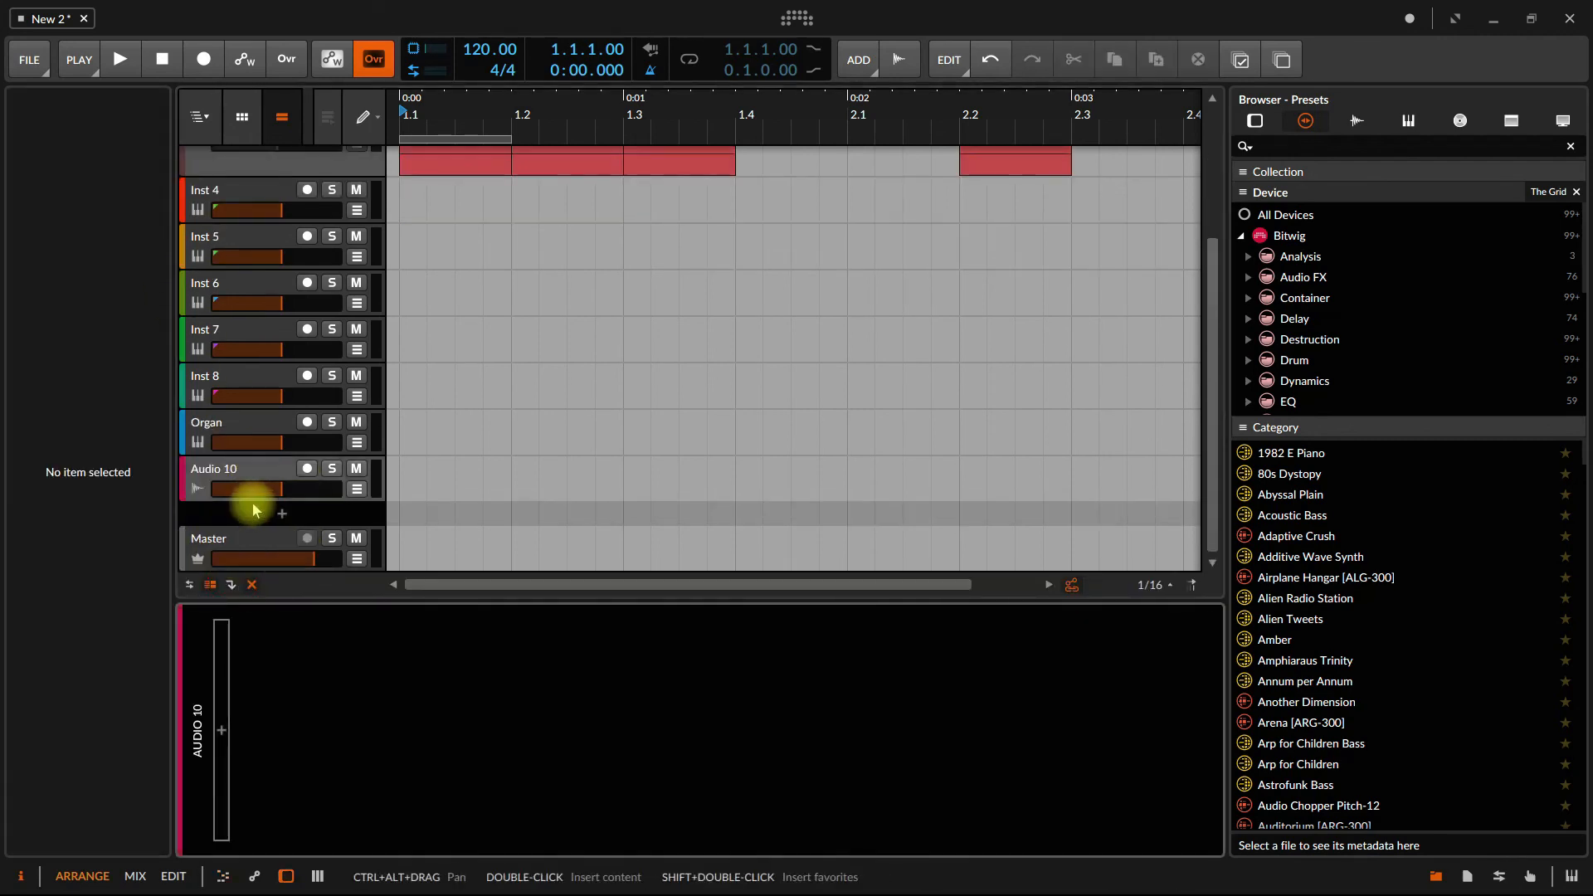
- Rename the new audio track as "freeze tracks"
click(235, 467)
click(60, 124)
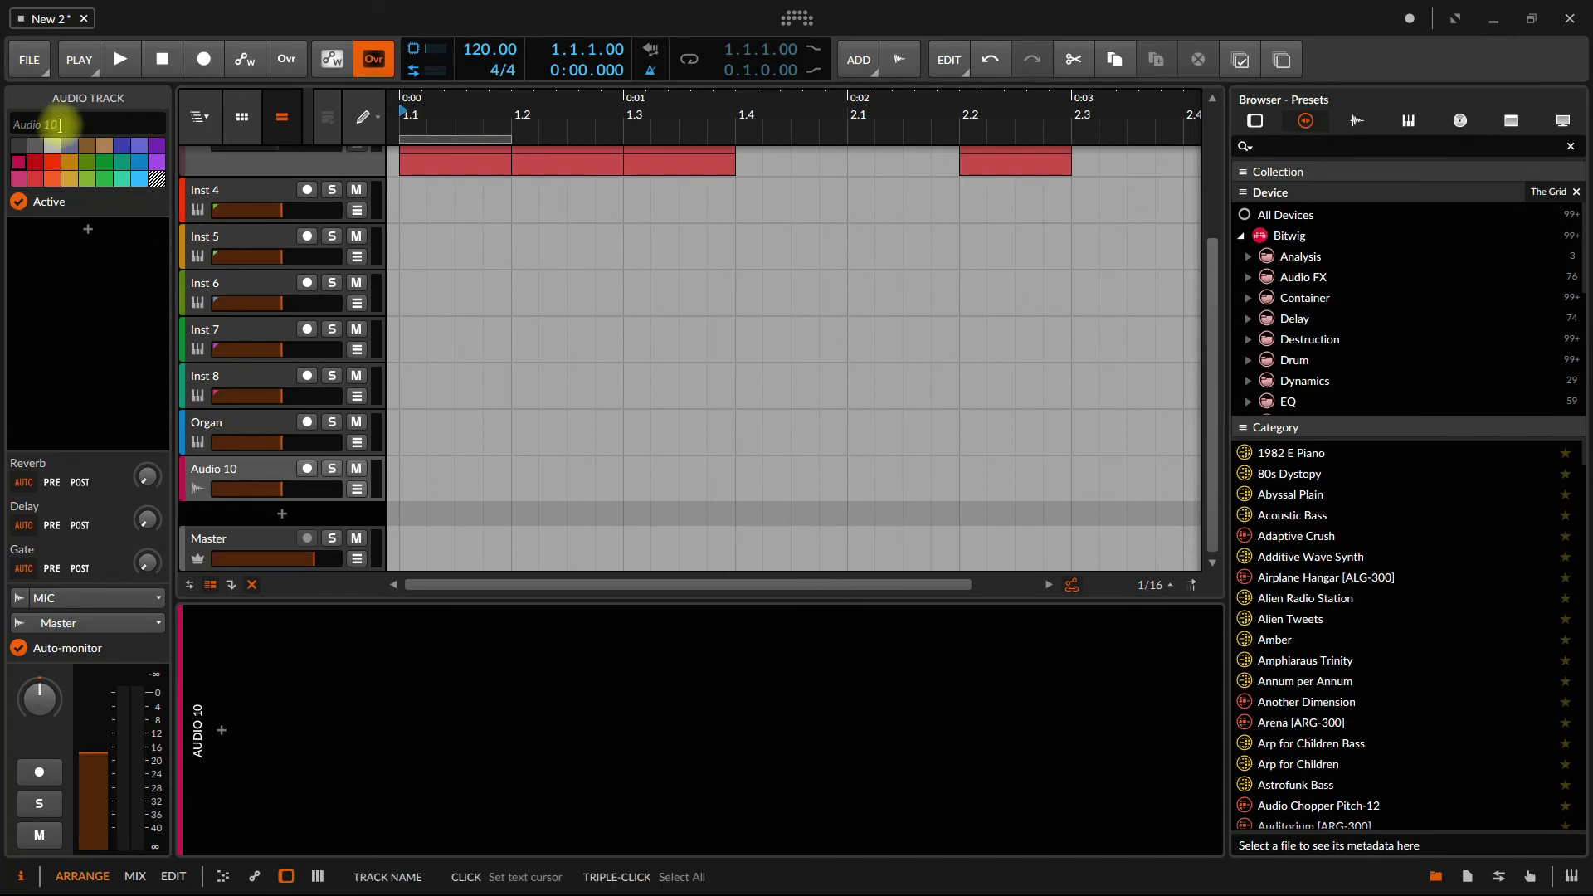
text(freea)
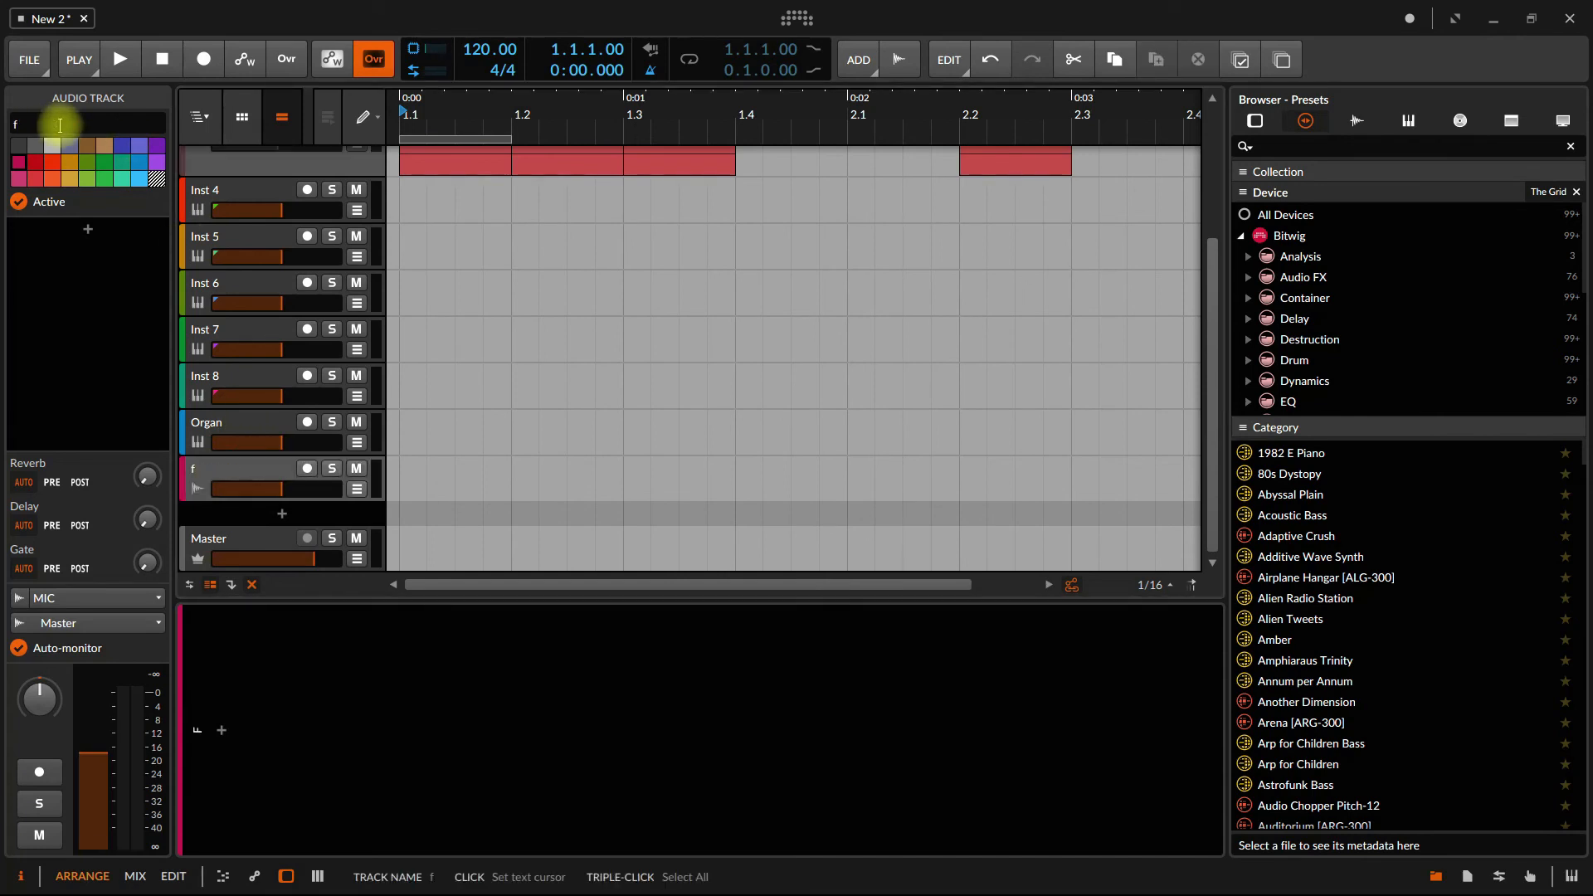
key(BackSpace)
text(zee)
key(BackSpace)
key(BackSpace)
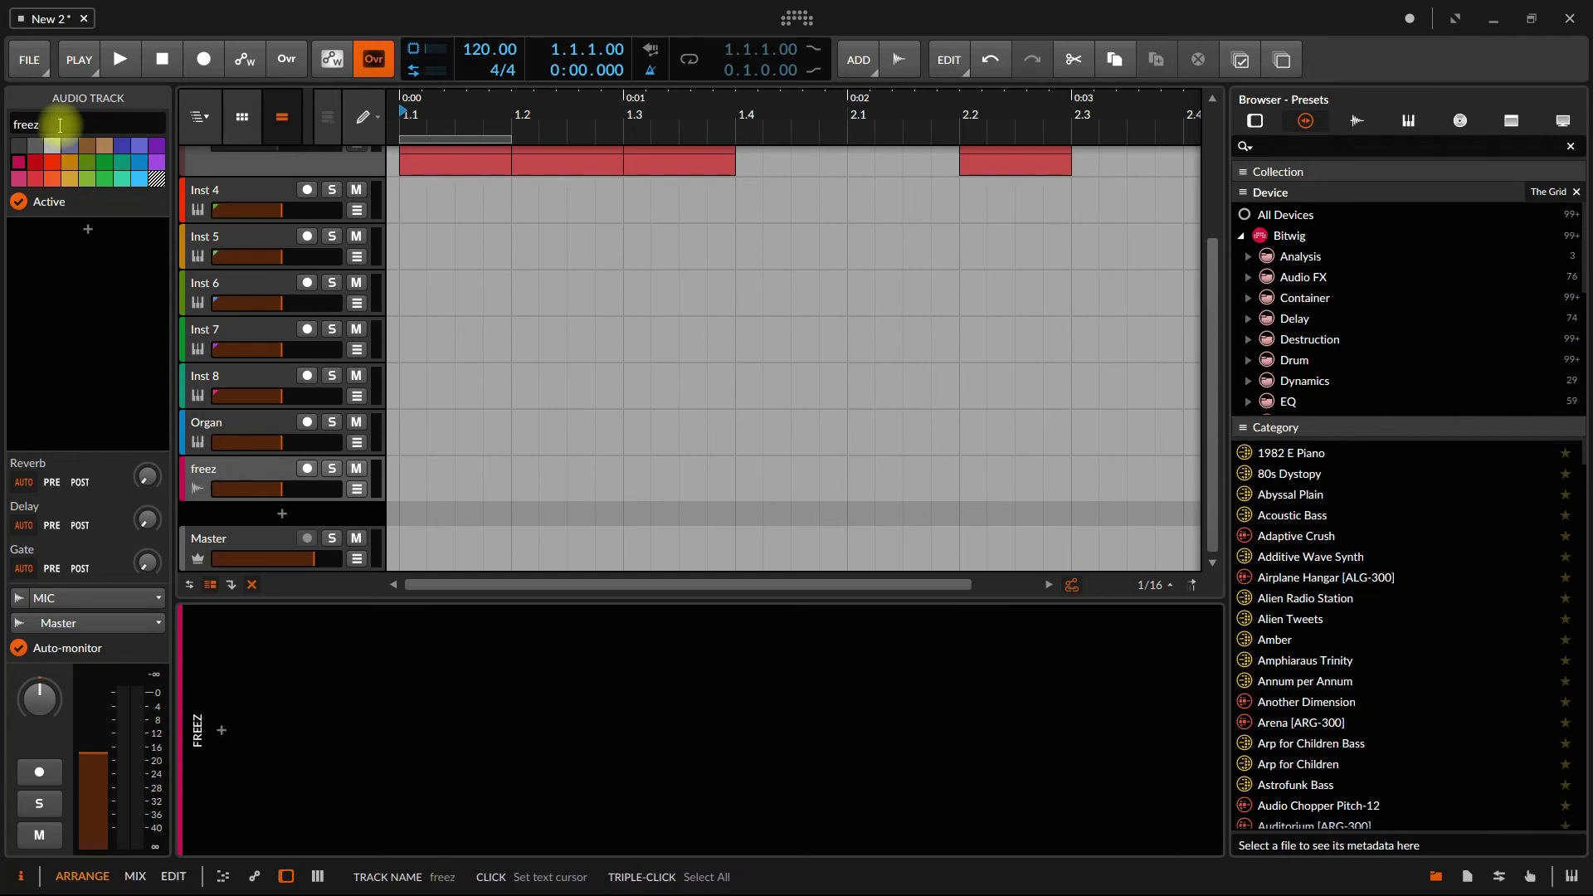
text(e)
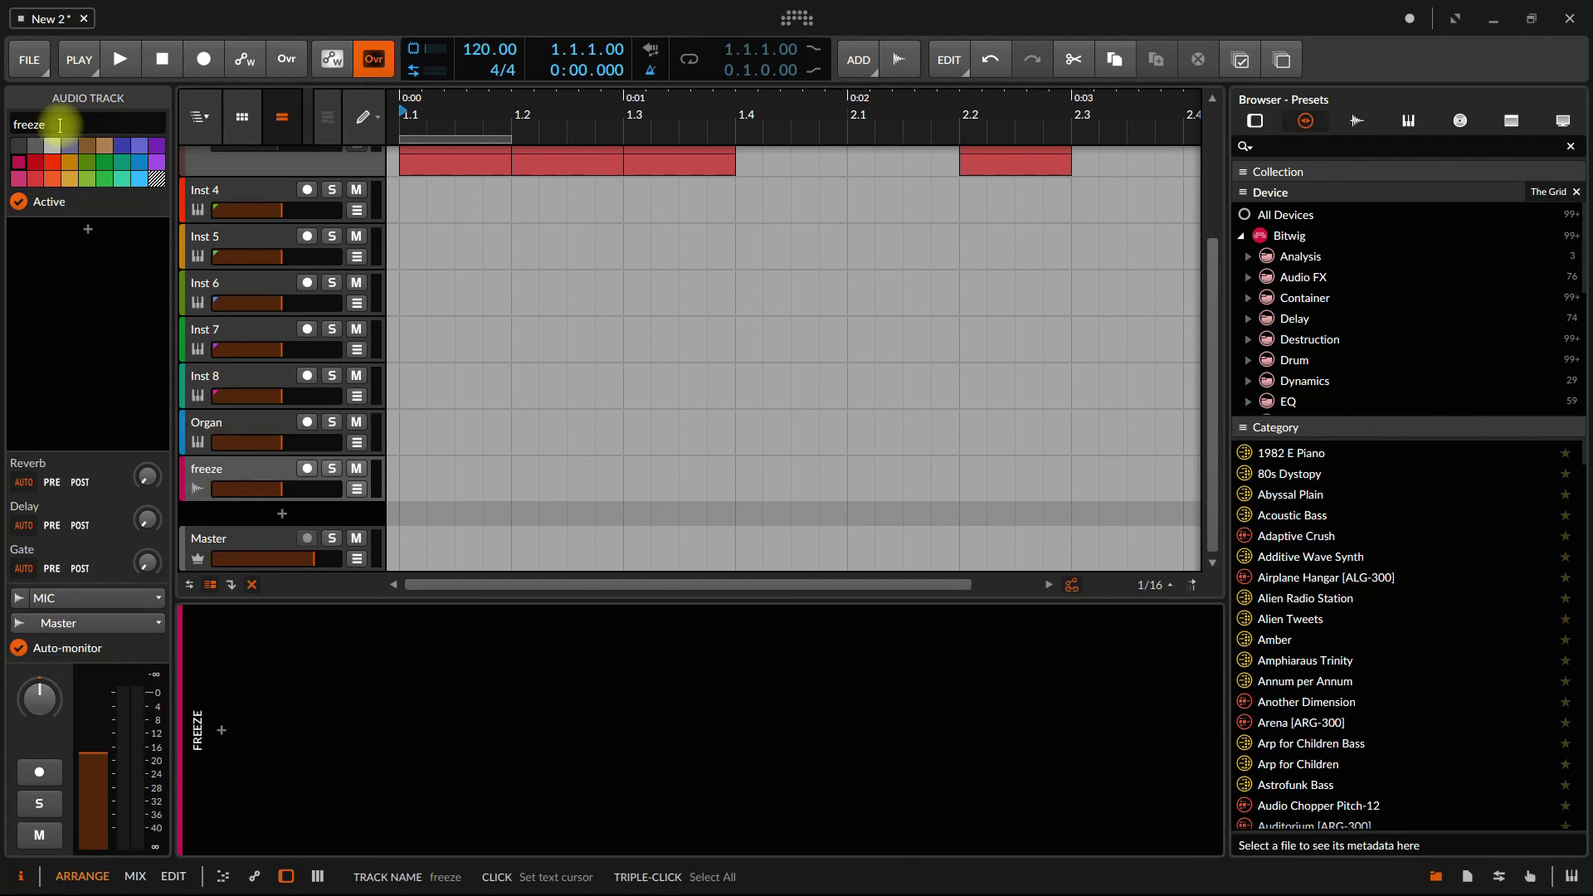
text( tra)
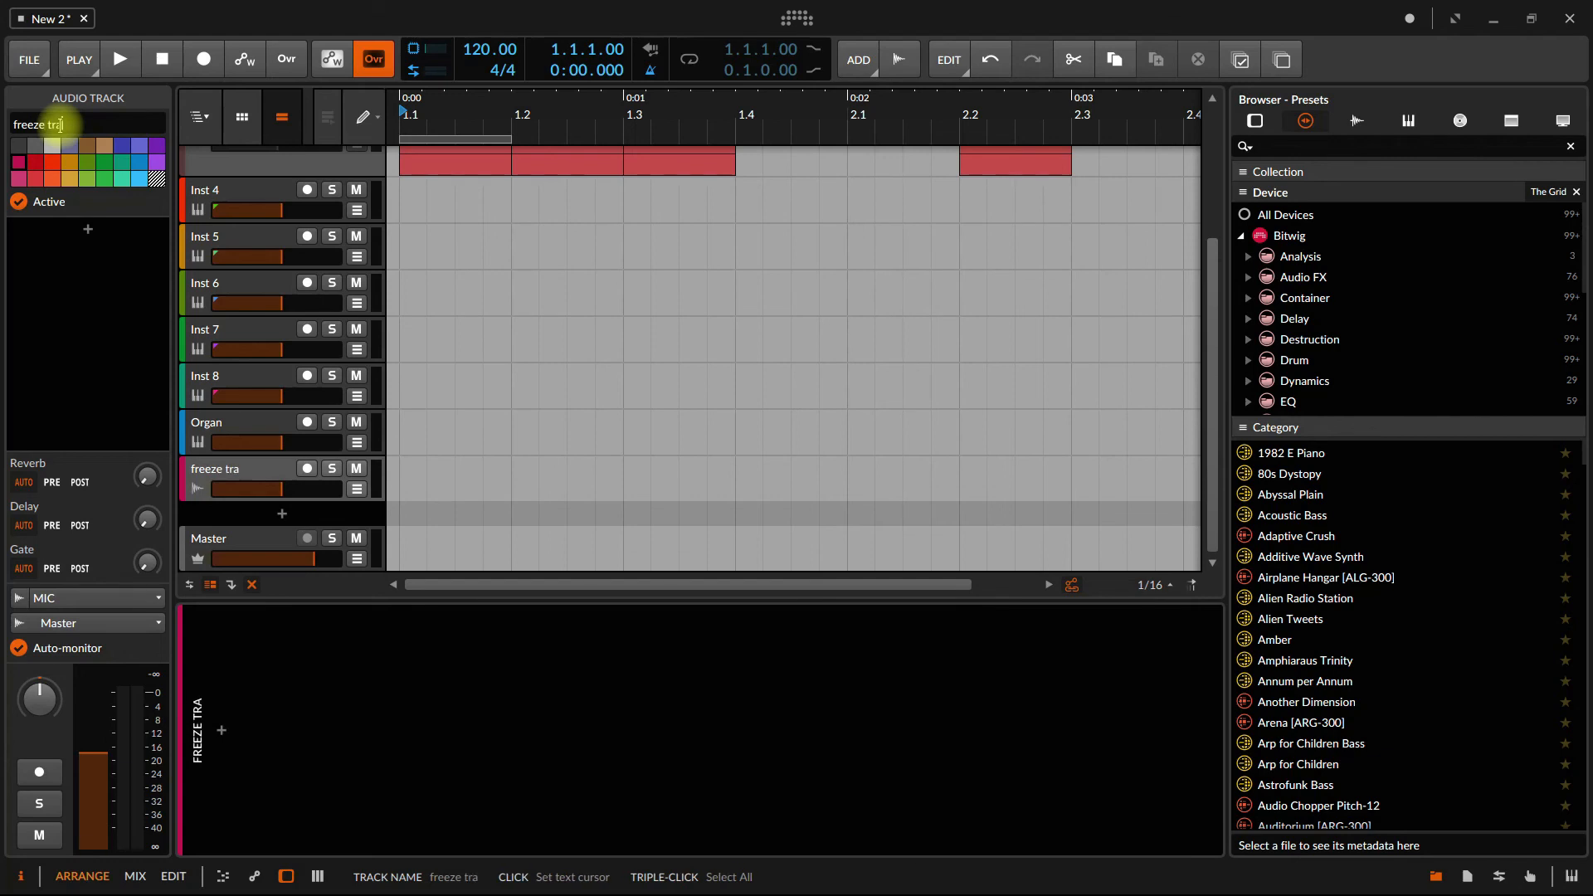
text(cks)
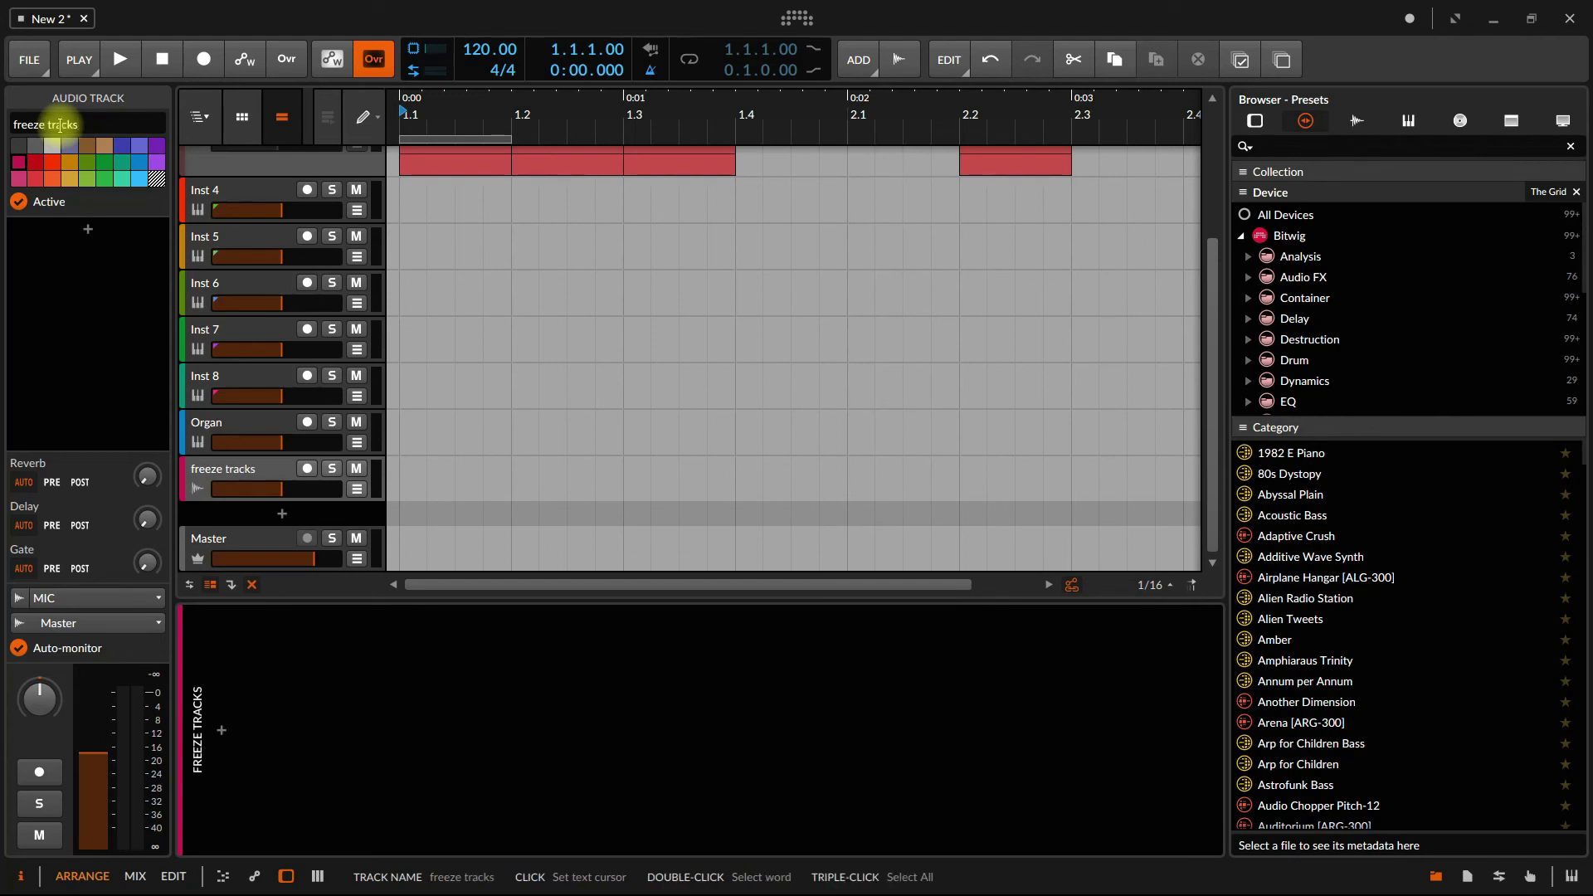
key(Return)
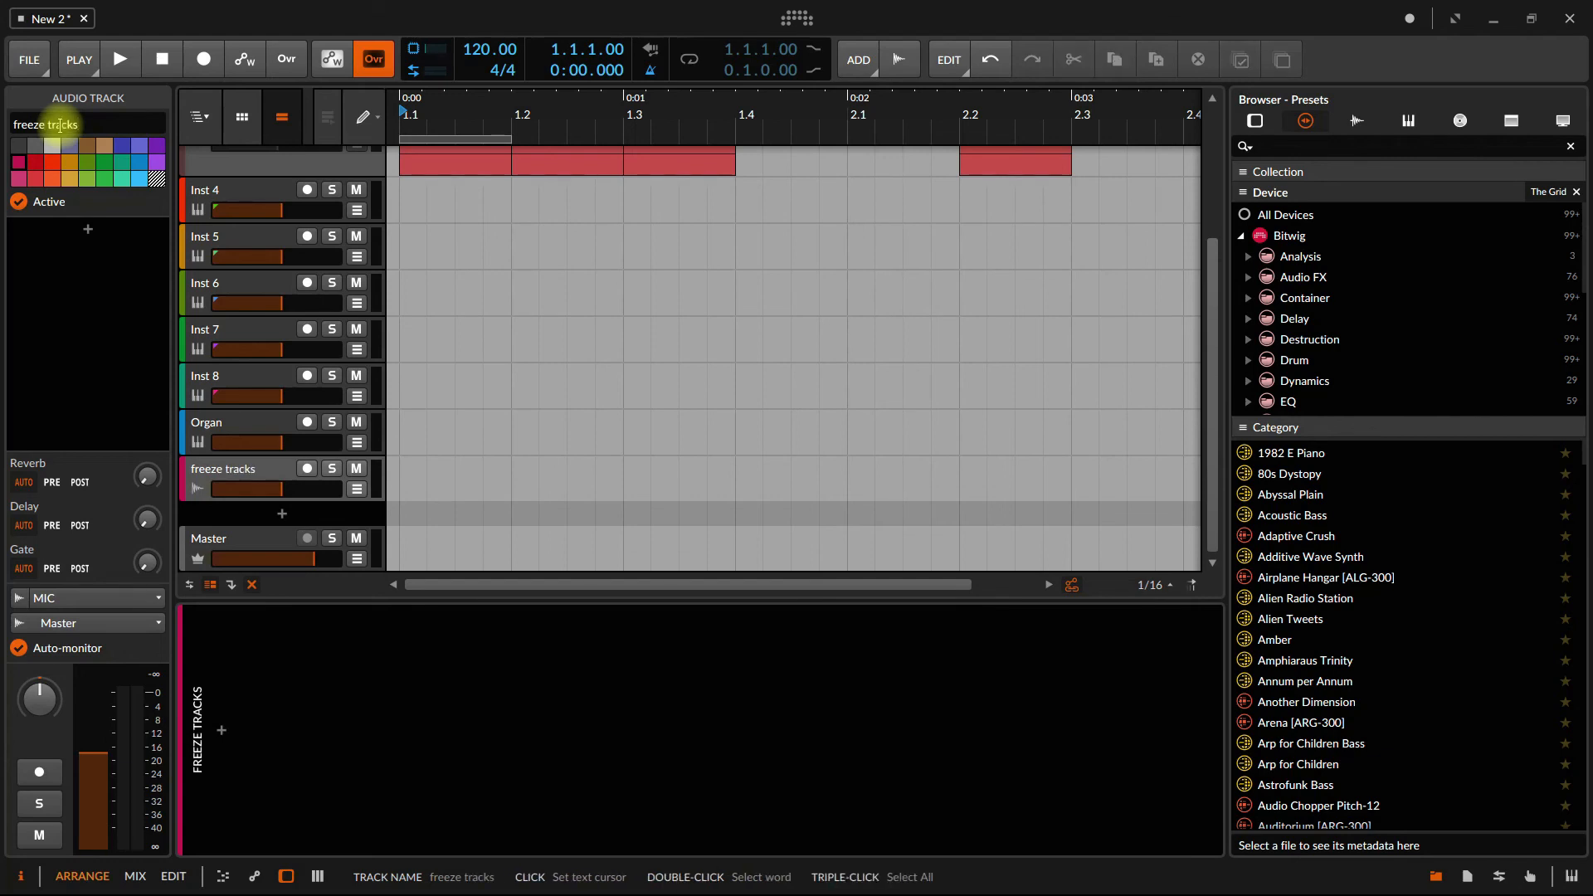
- Deactivate the freeze tracks audio track
click(244, 470)
right_click(240, 467)
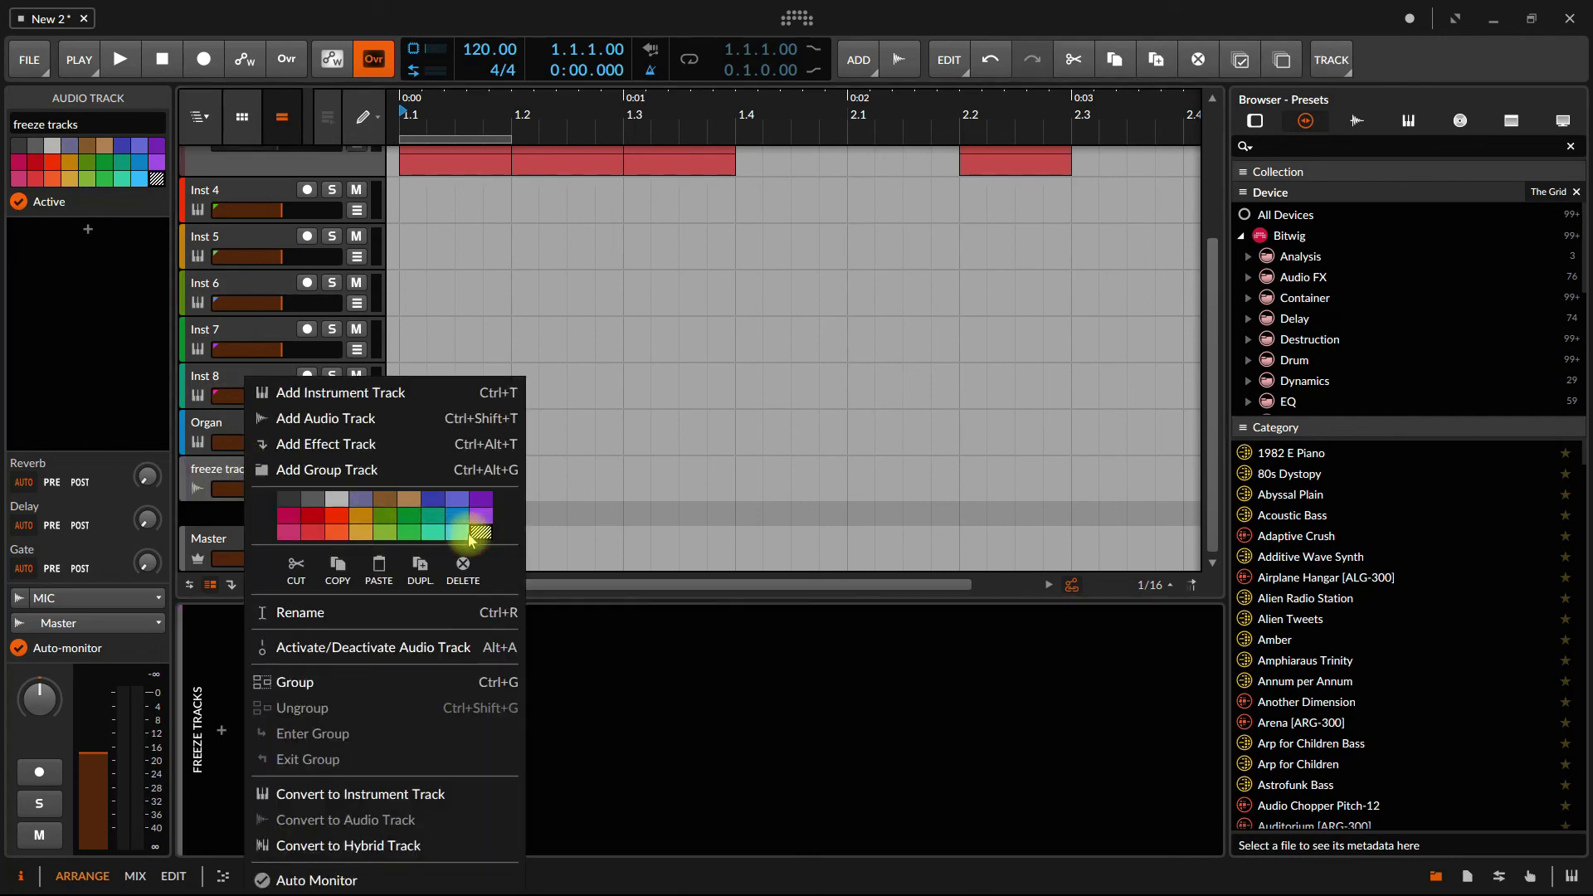
click(231, 462)
right_click(231, 462)
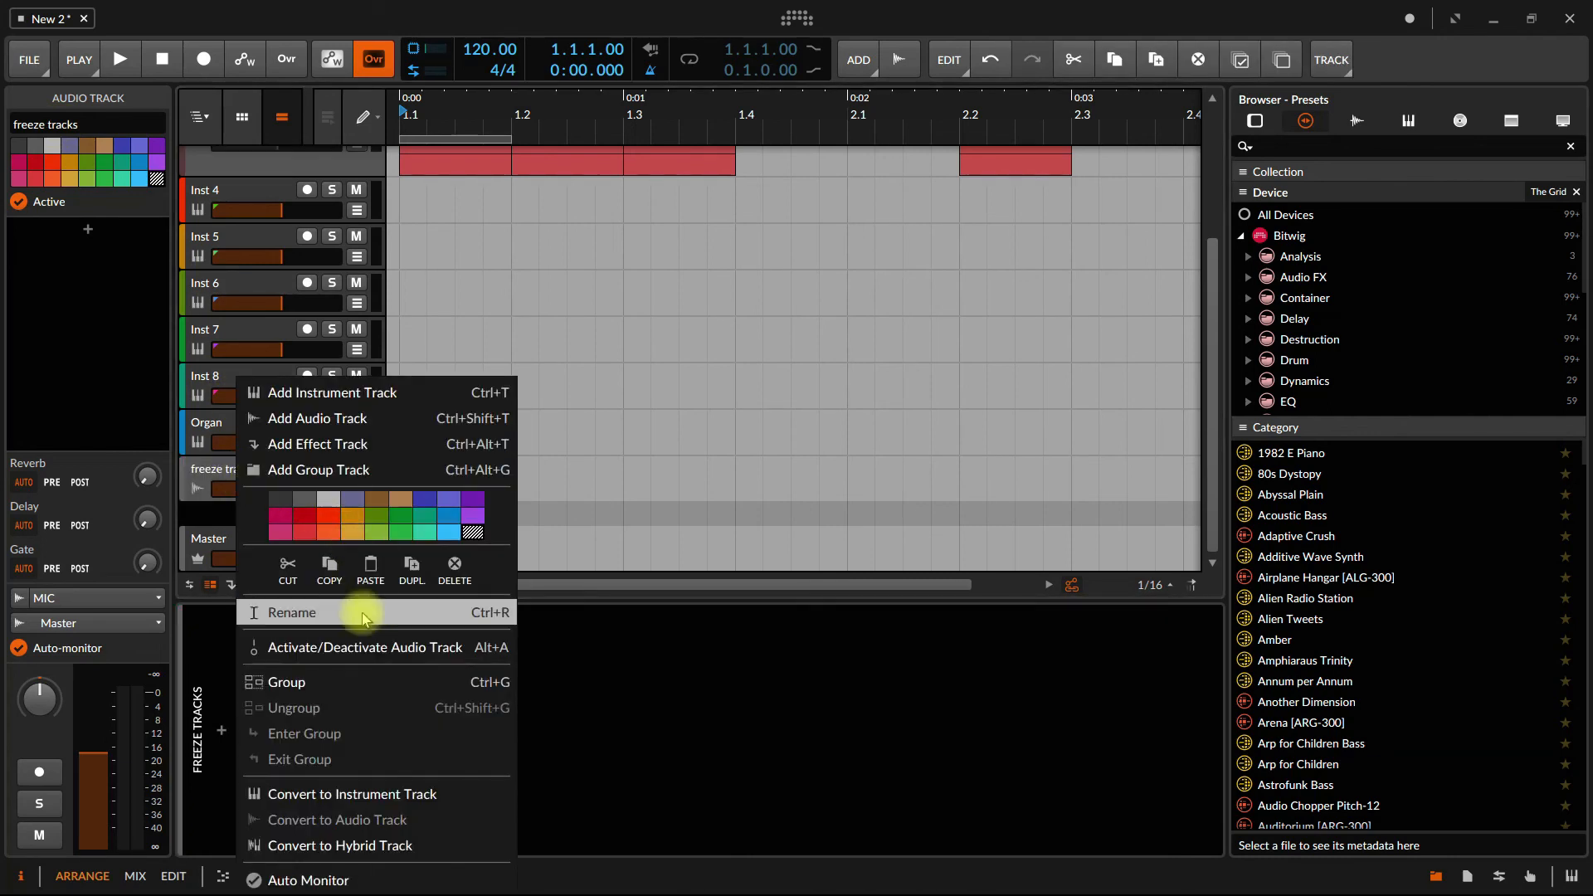
click(355, 646)
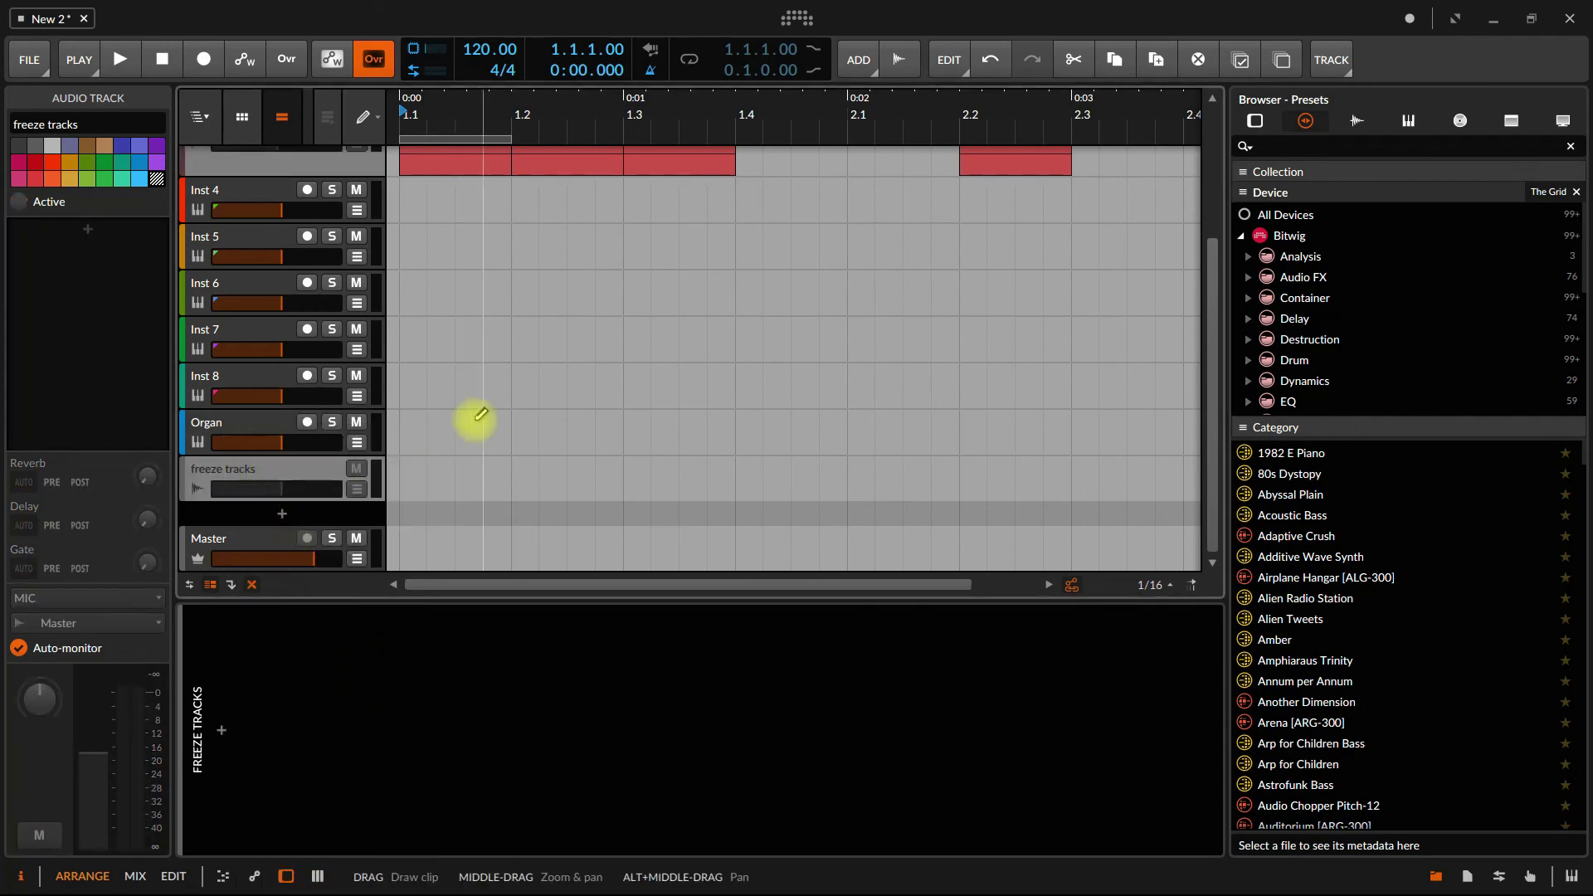
- Move the red Inst 4 track to the end of the track list, directly below the freeze tracks track
scroll(479, 414, up, 2)
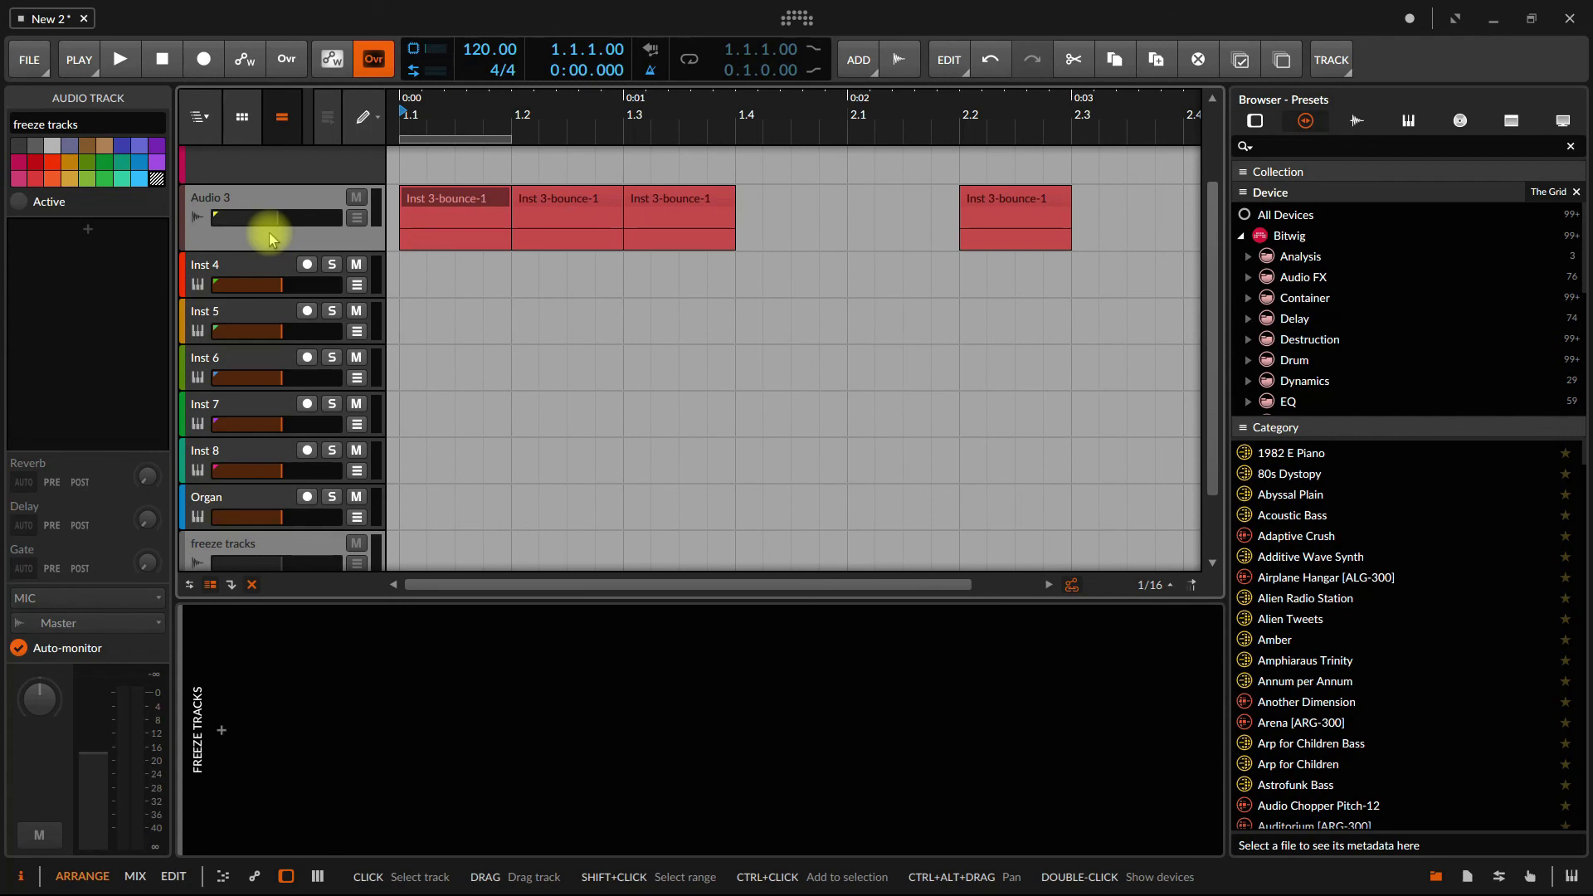
click(265, 274)
drag(265, 274, 278, 505)
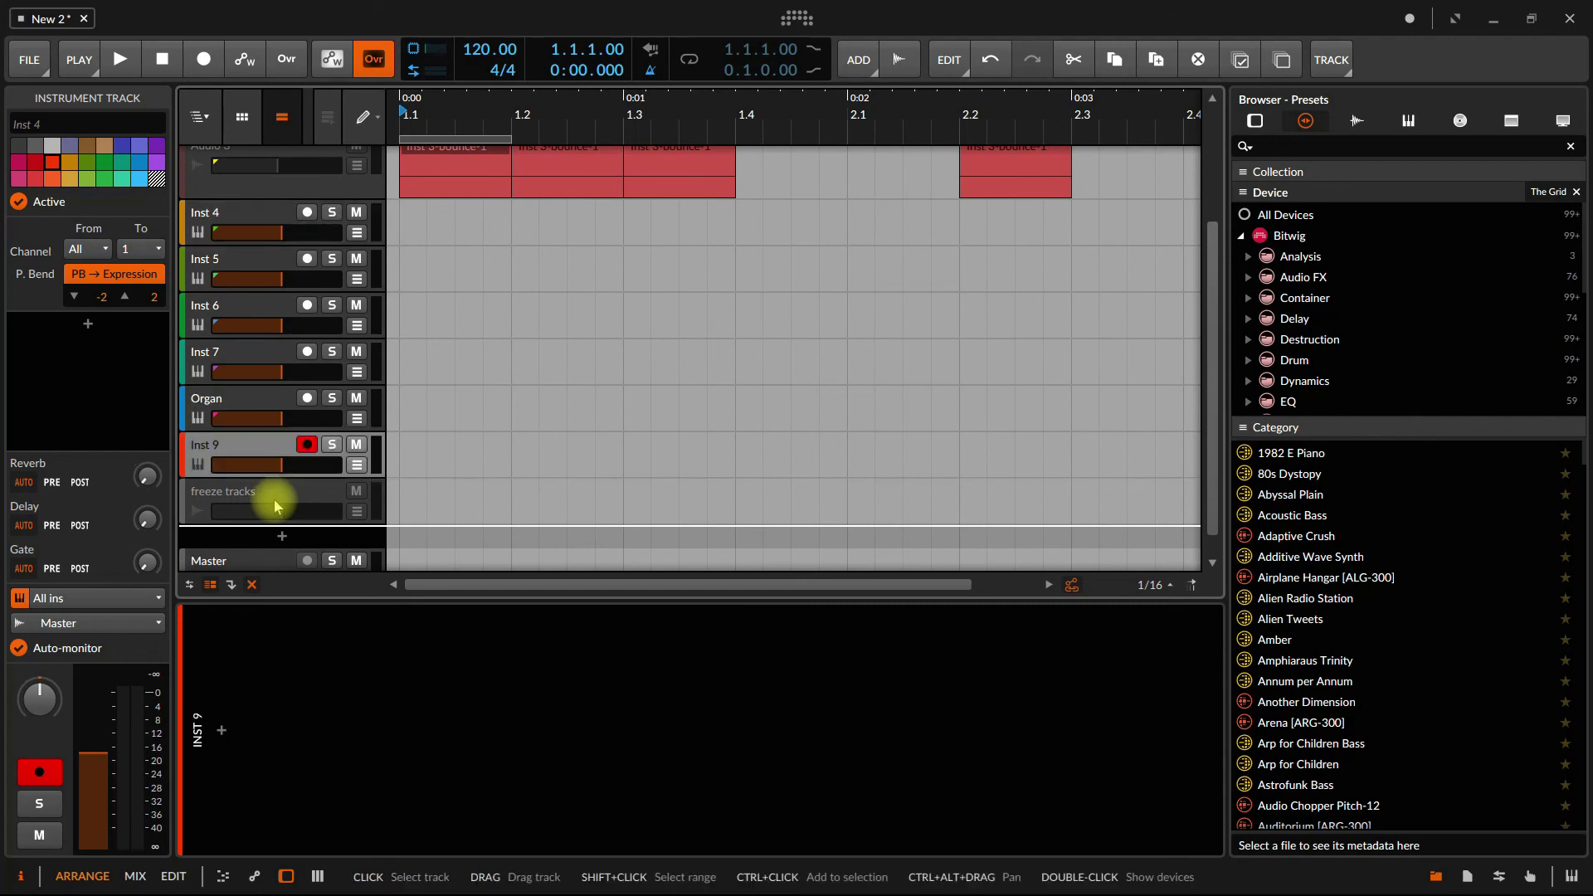
drag(267, 441, 266, 508)
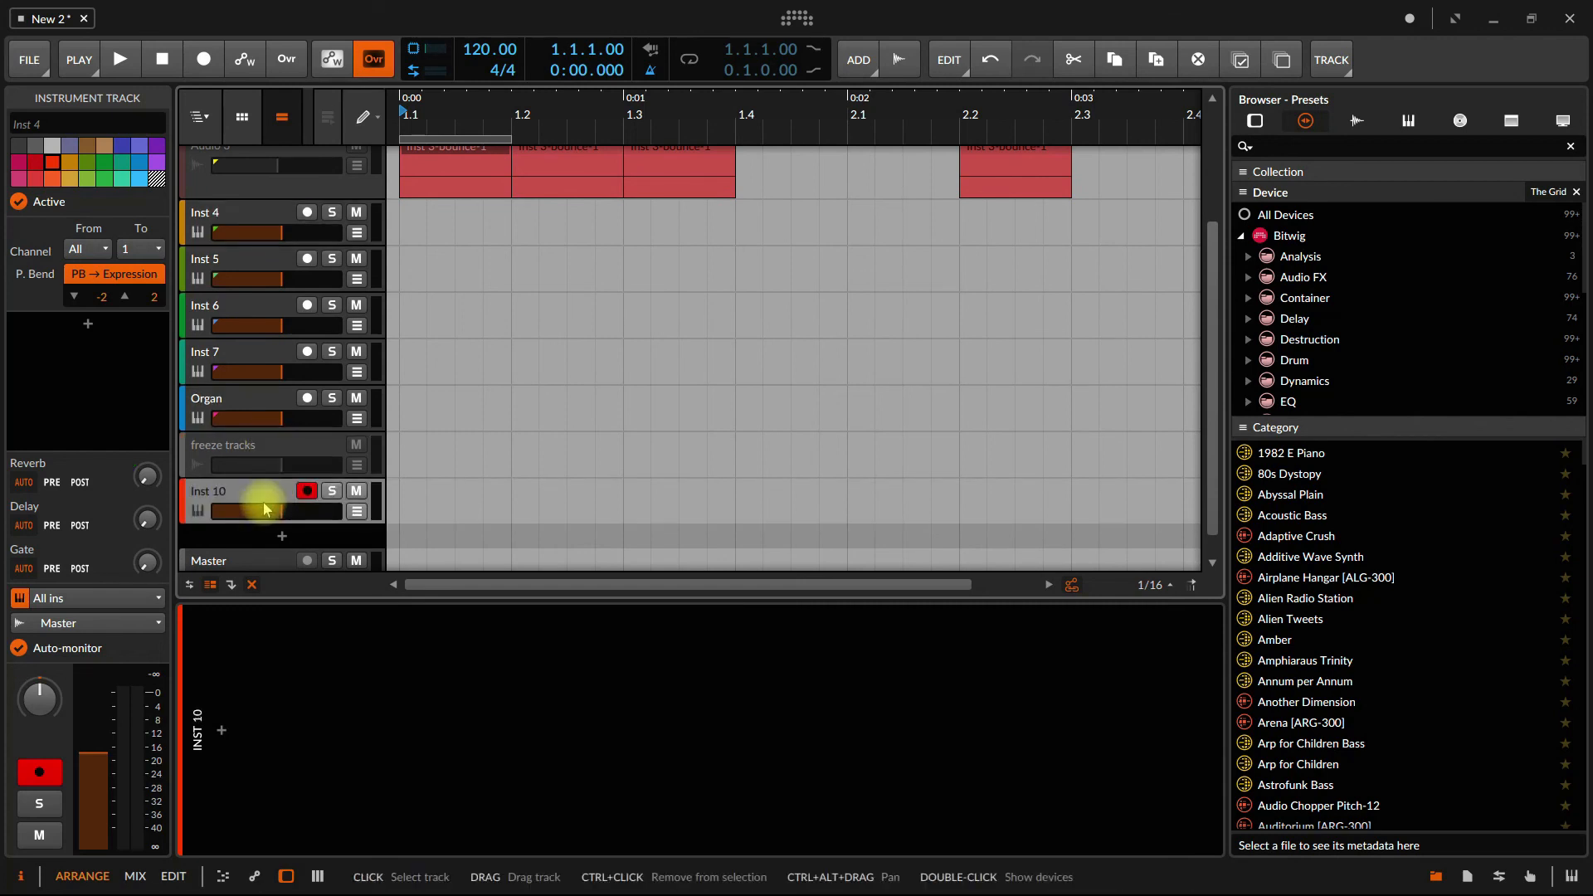
- Examine the freeze tracks and Inst 10 tracks, briefly showing the automation lane of the freeze tracks track
click(245, 448)
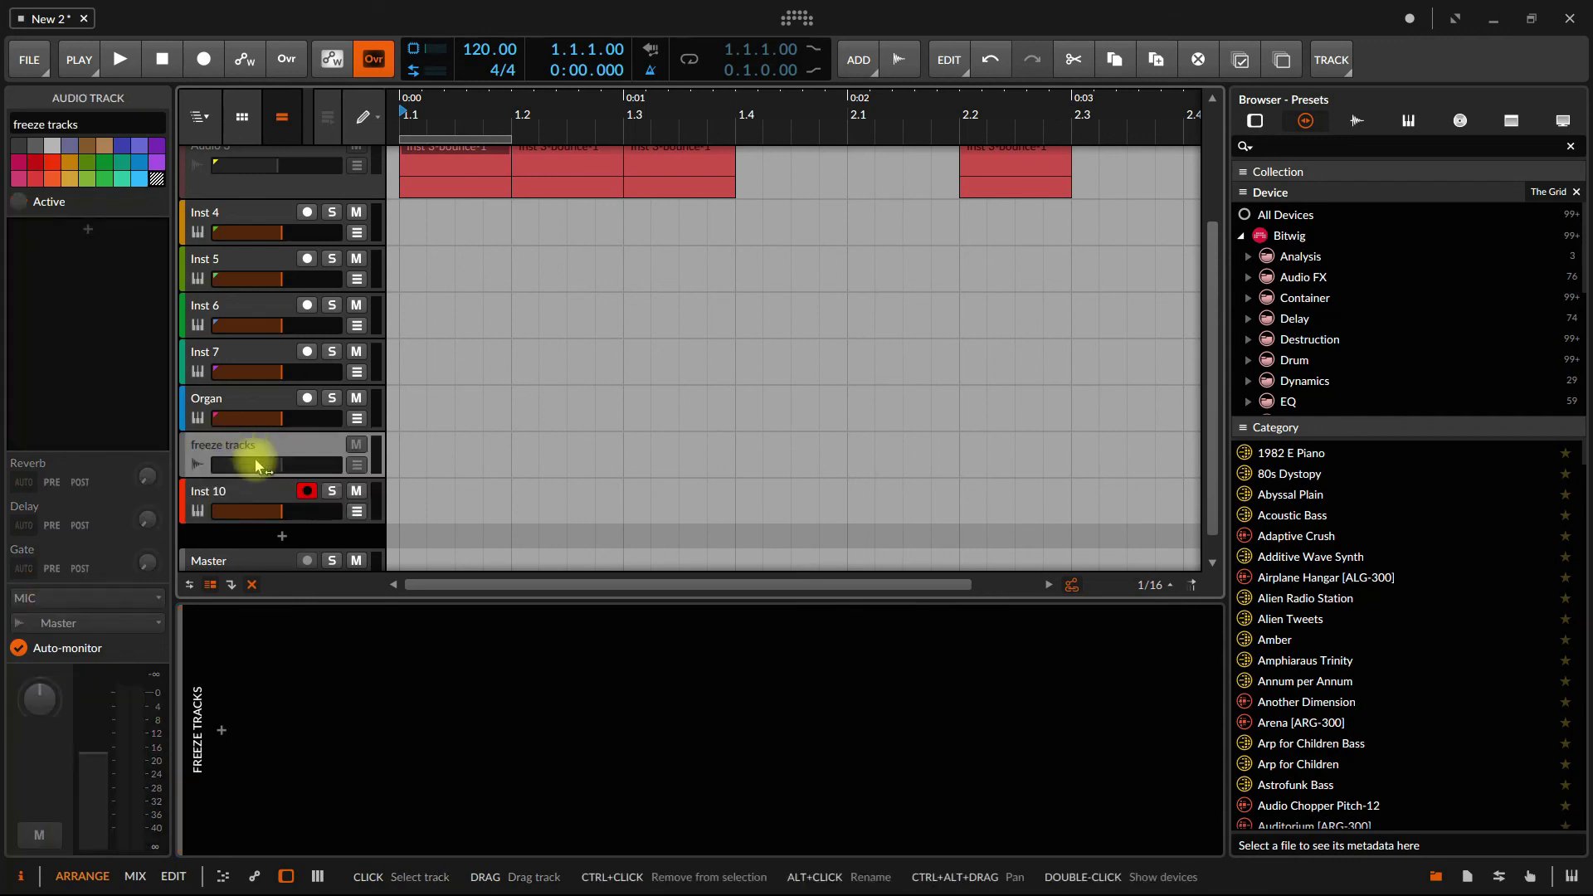
click(260, 498)
click(232, 445)
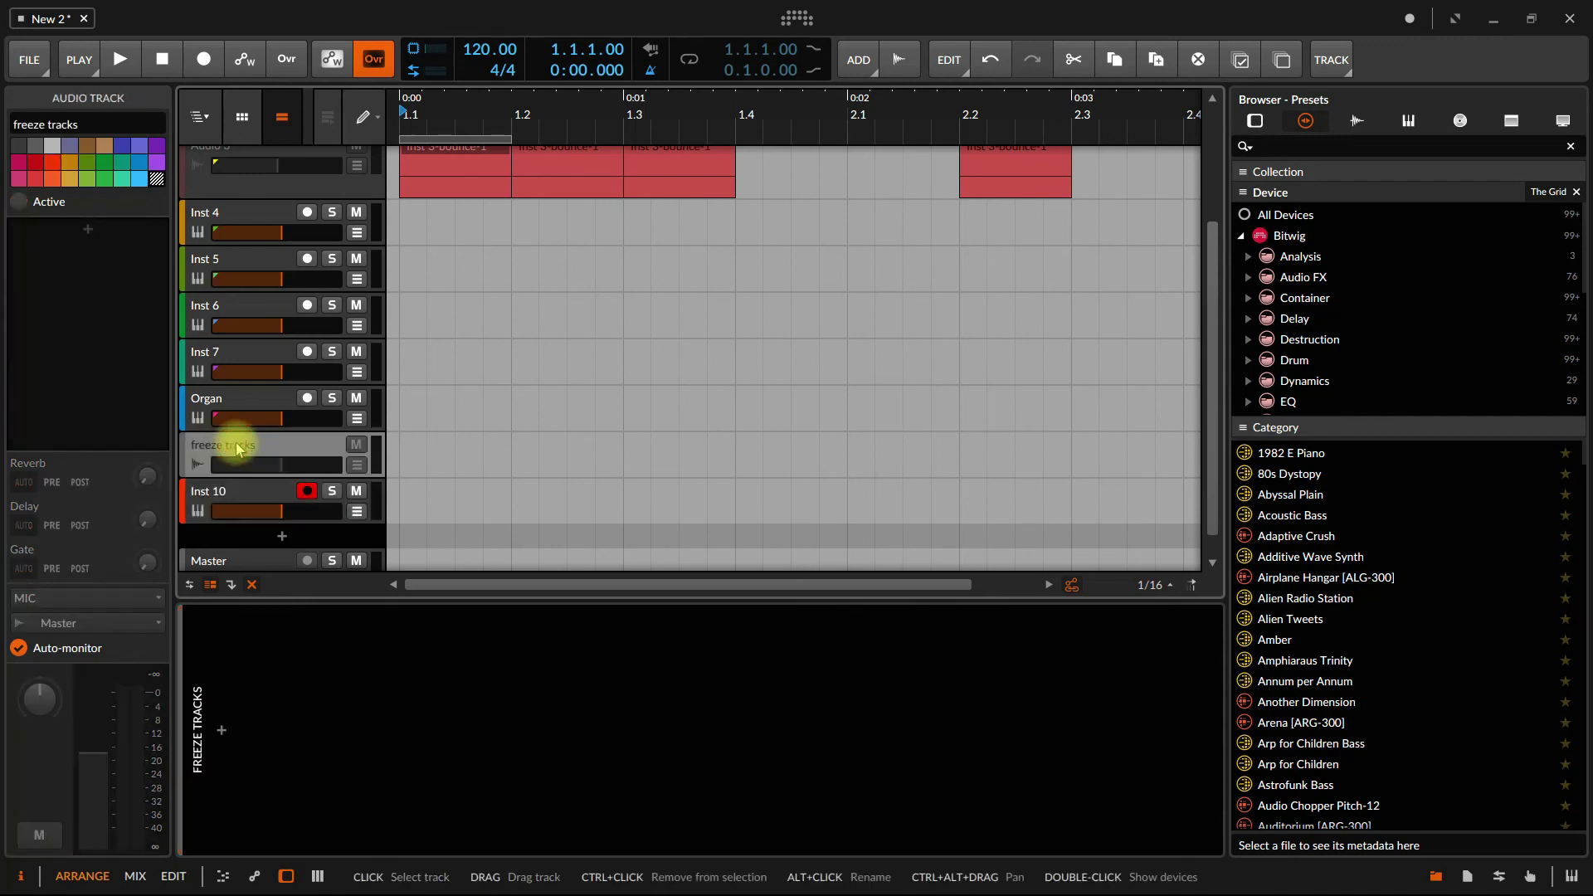
click(357, 464)
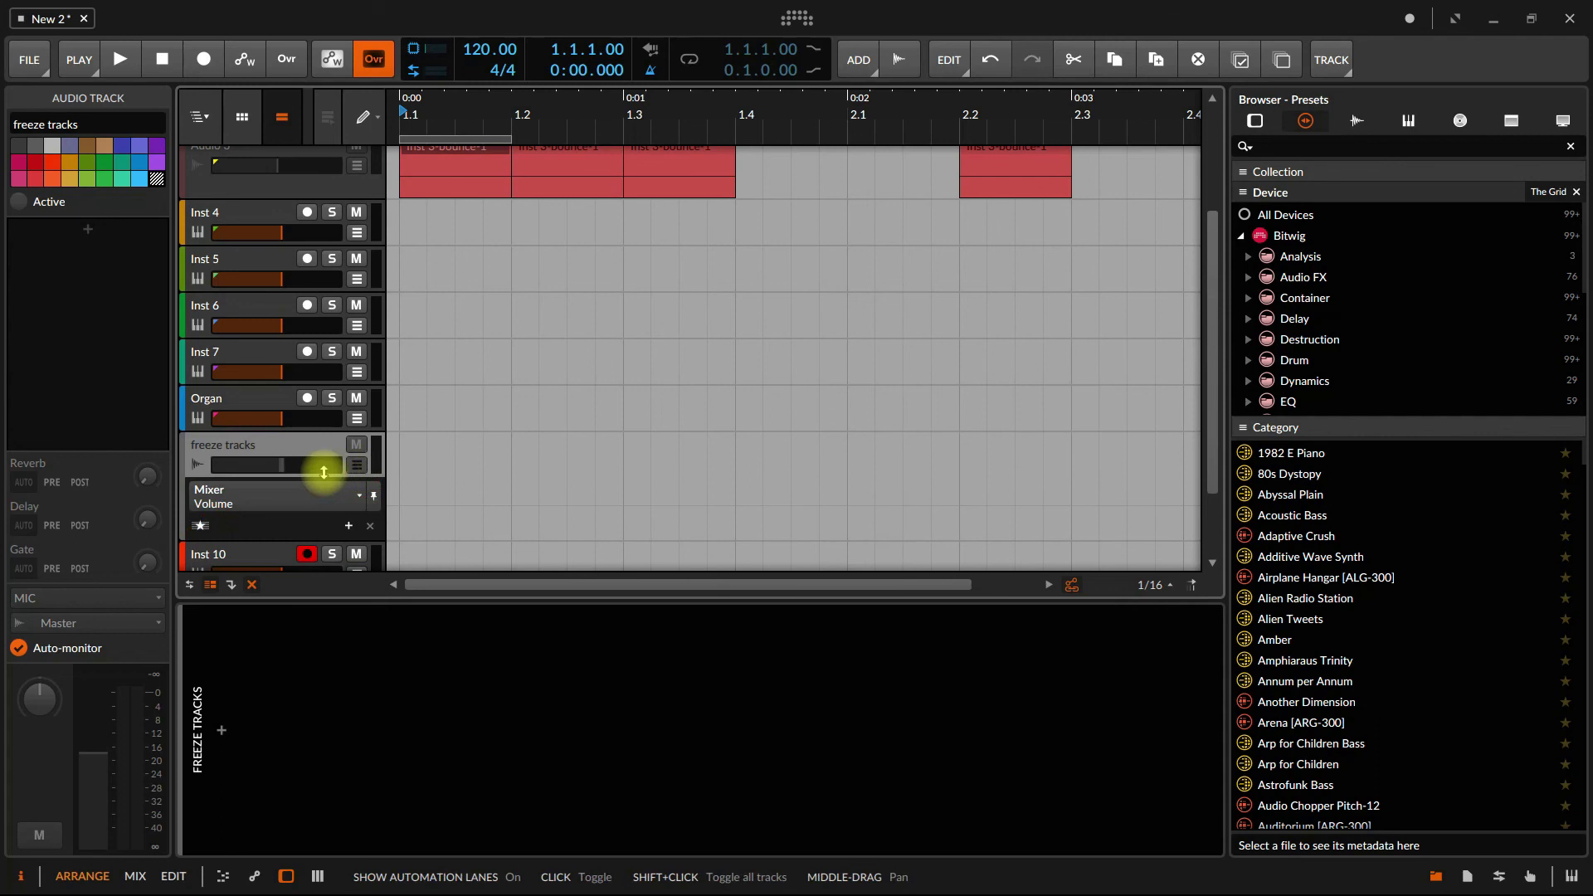
click(356, 463)
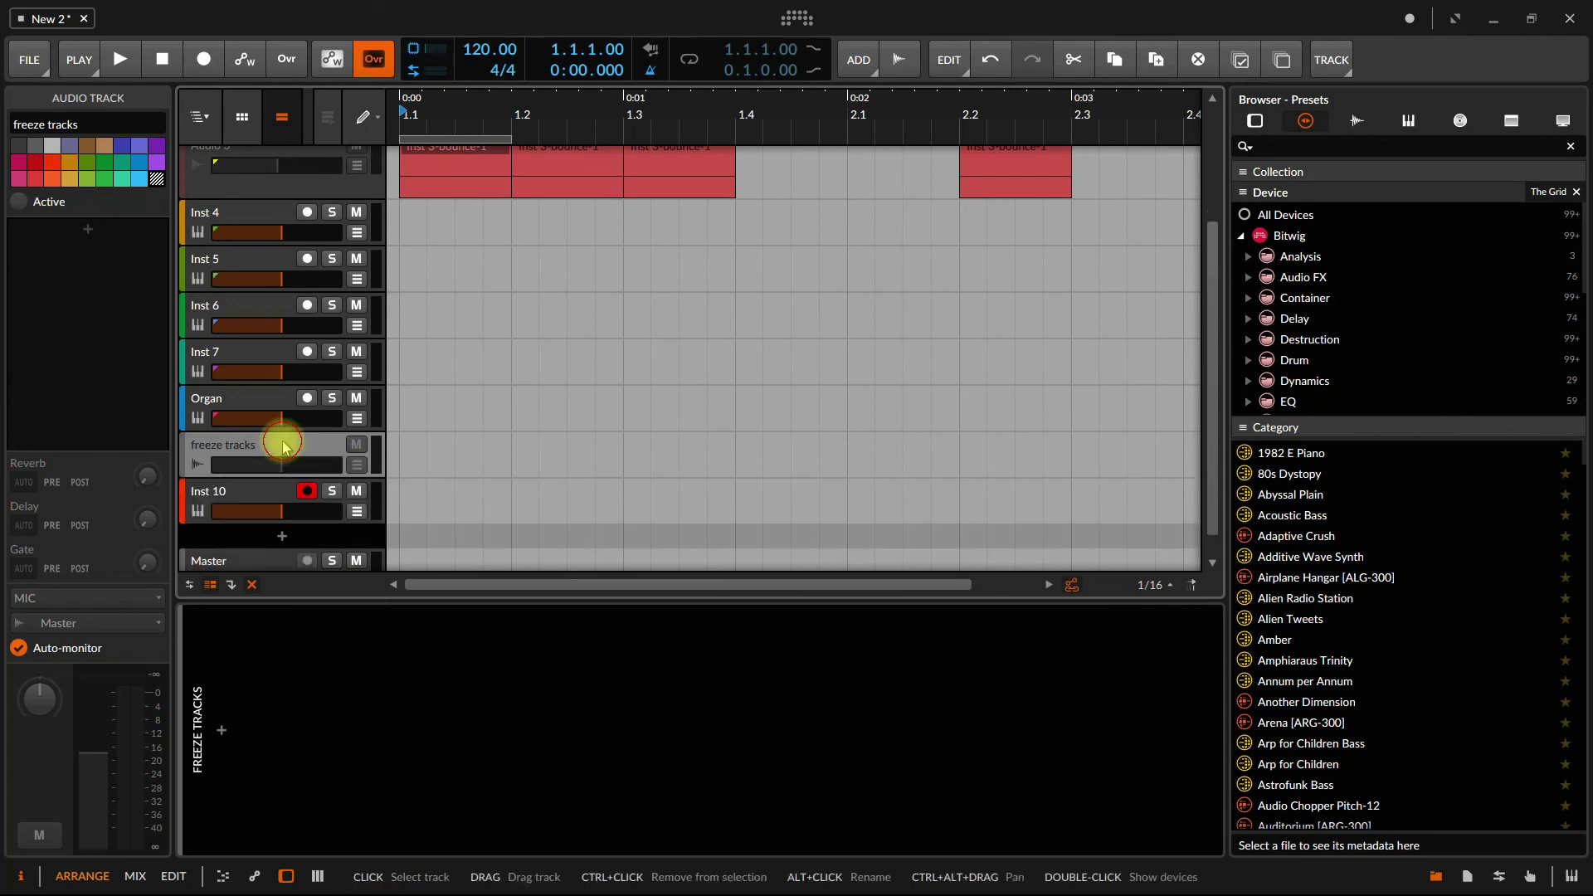
click(242, 489)
drag(246, 457, 248, 458)
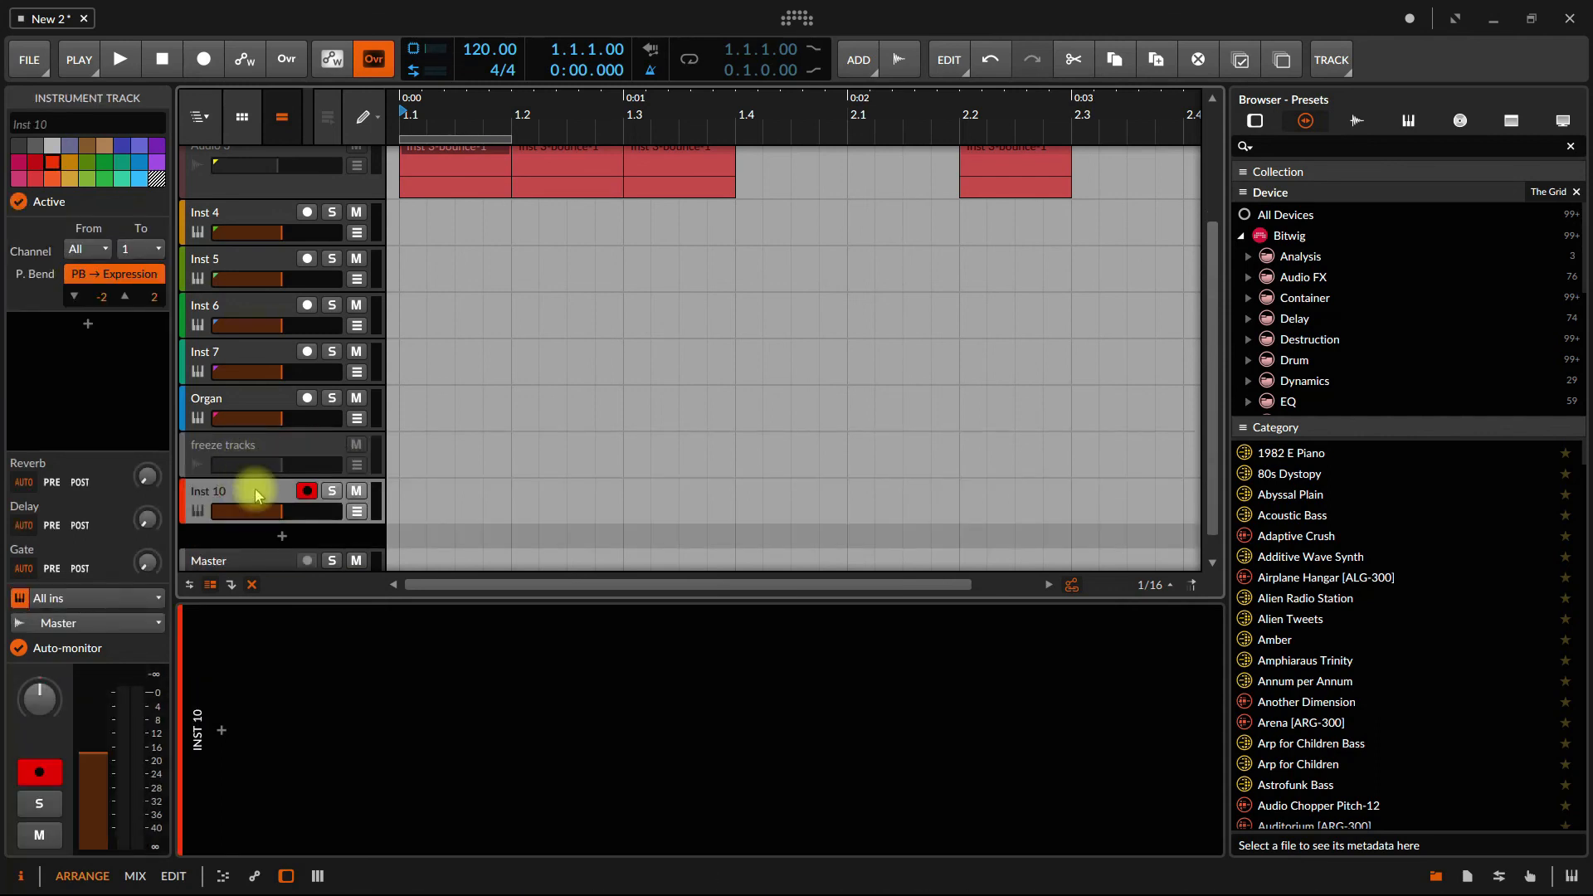
click(246, 451)
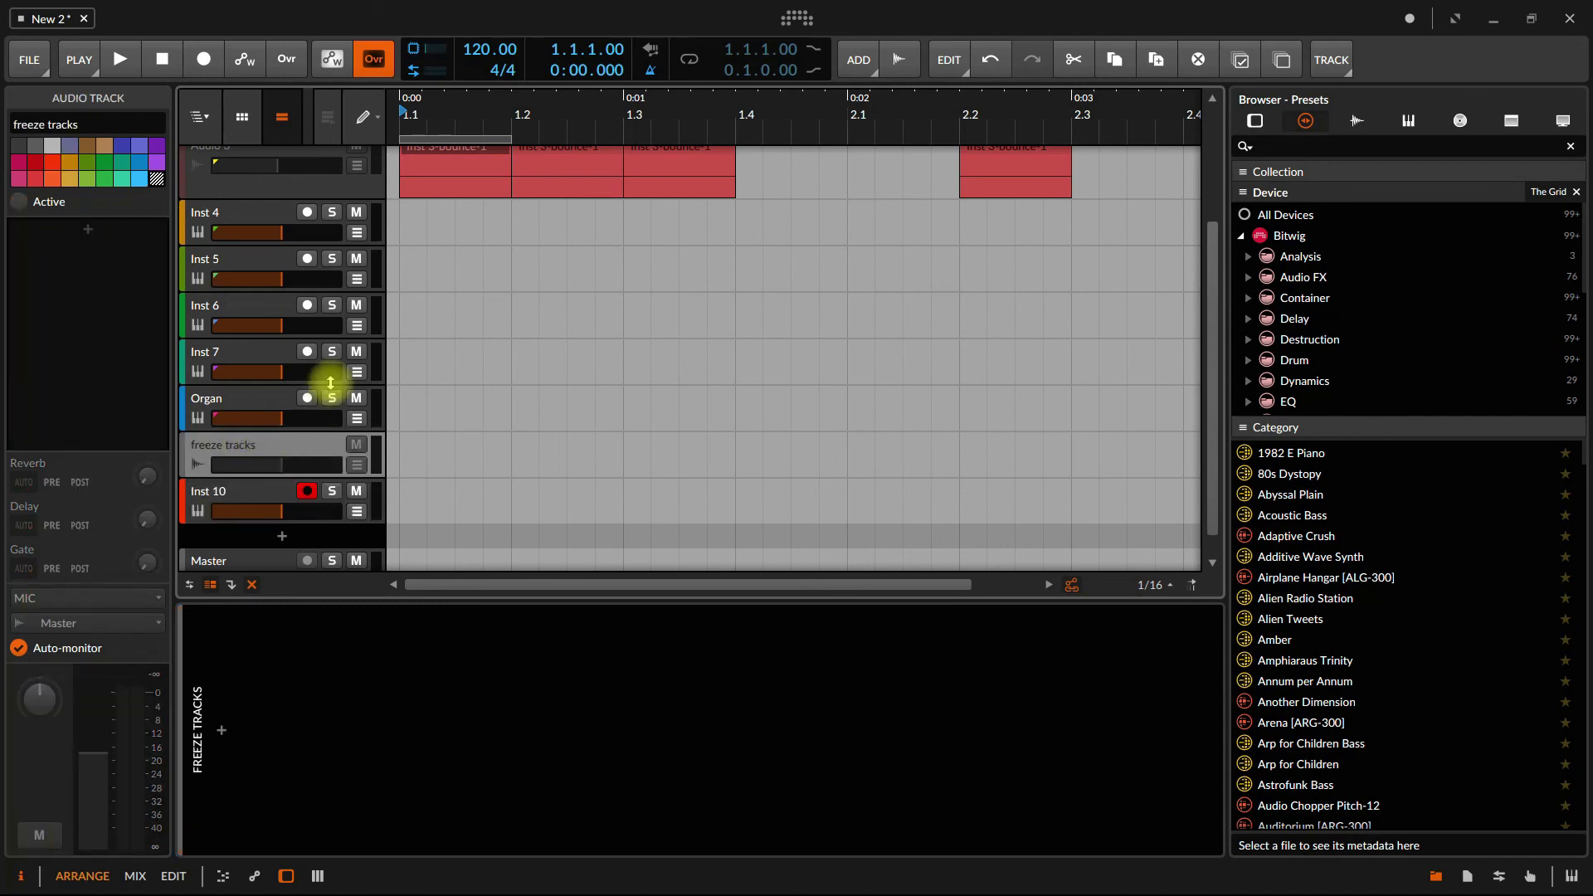
- Group the deactivated freeze tracks track and check the track inside the new group
right_click(245, 450)
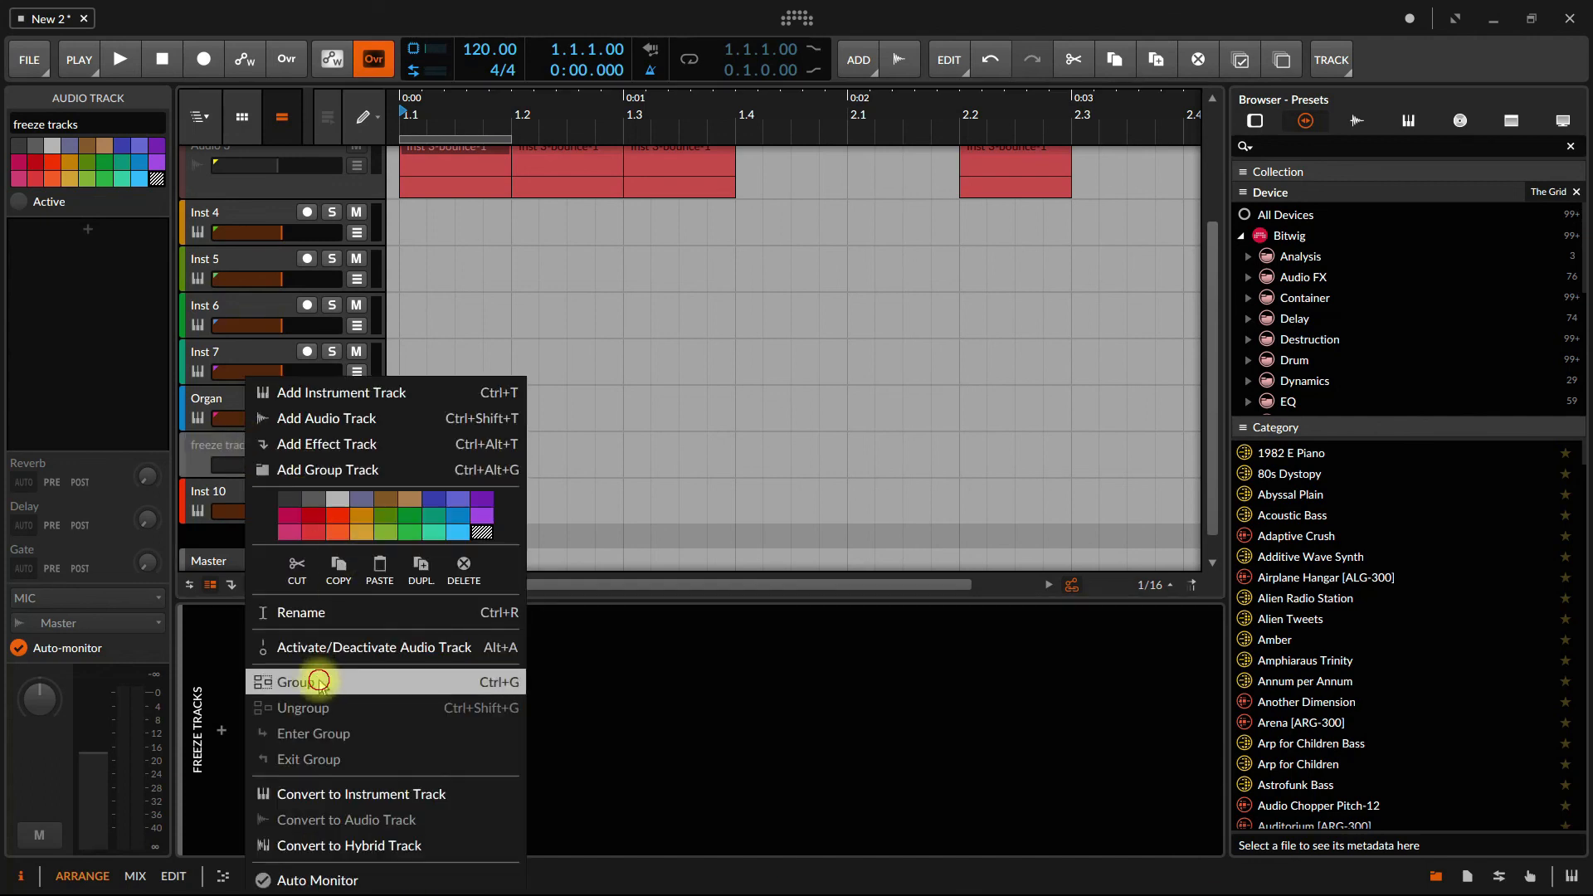
click(314, 678)
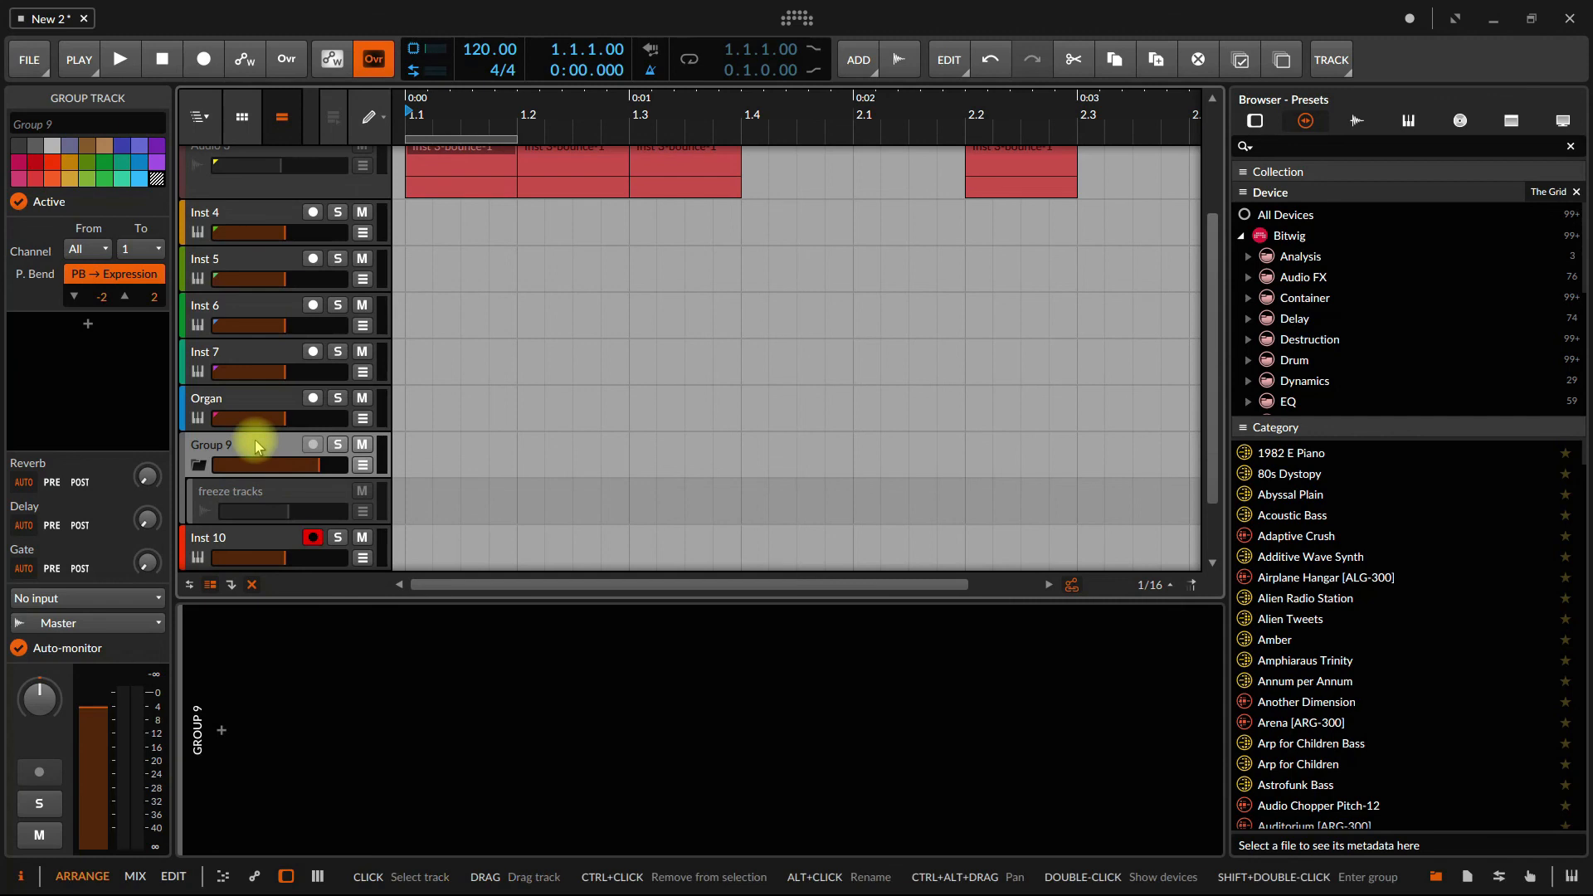
click(256, 495)
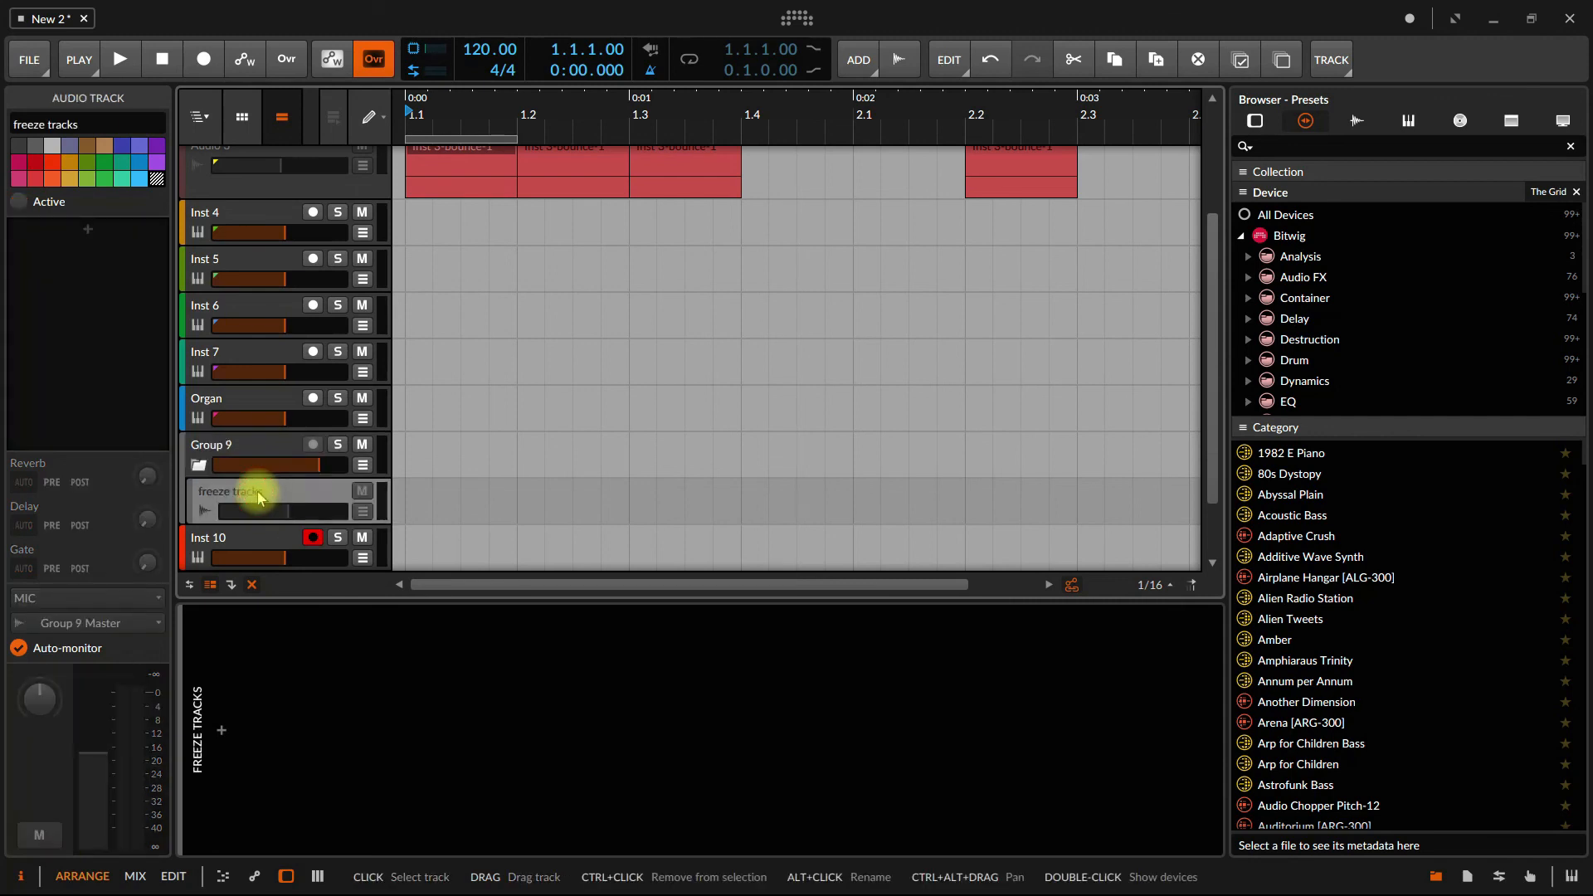
- Rename the group track that holds the freeze tracks track as "freeze track"
click(222, 448)
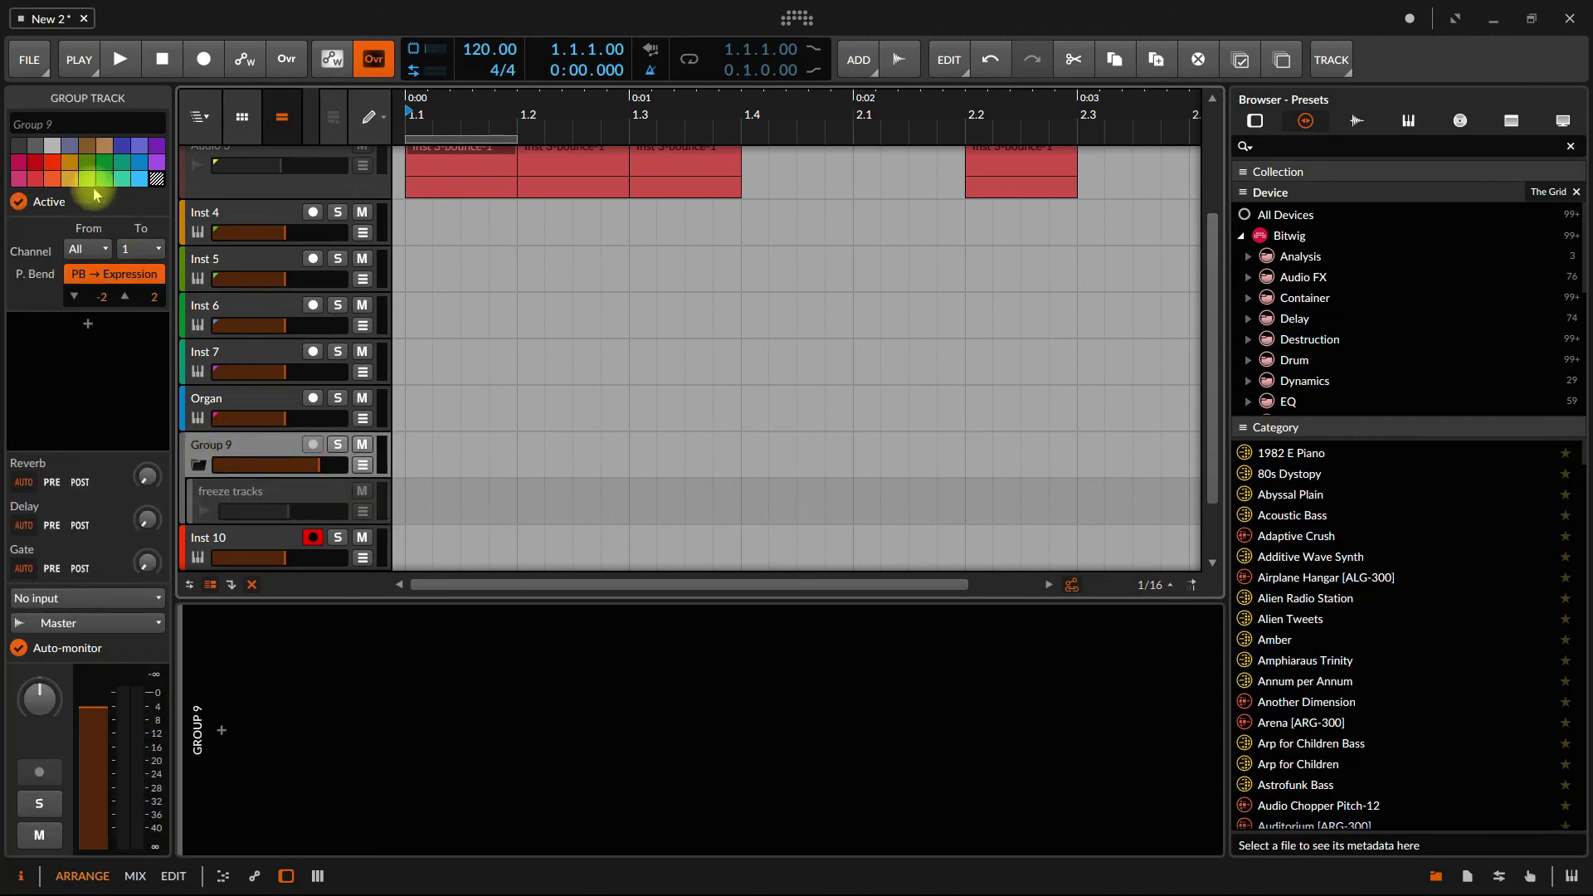
click(71, 120)
text(f)
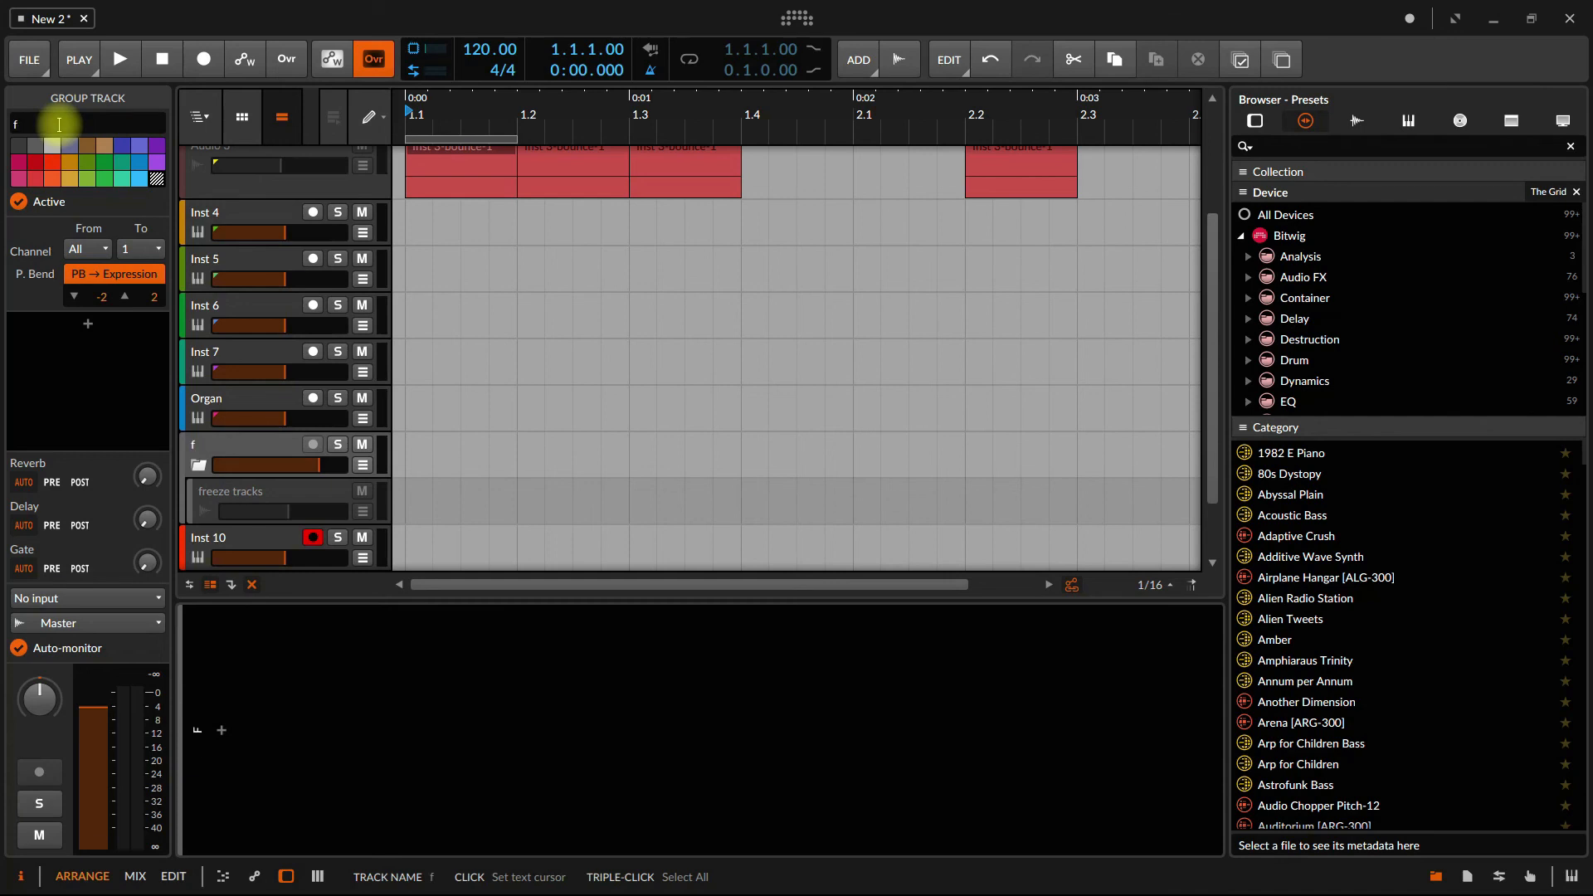
text(reeze tr)
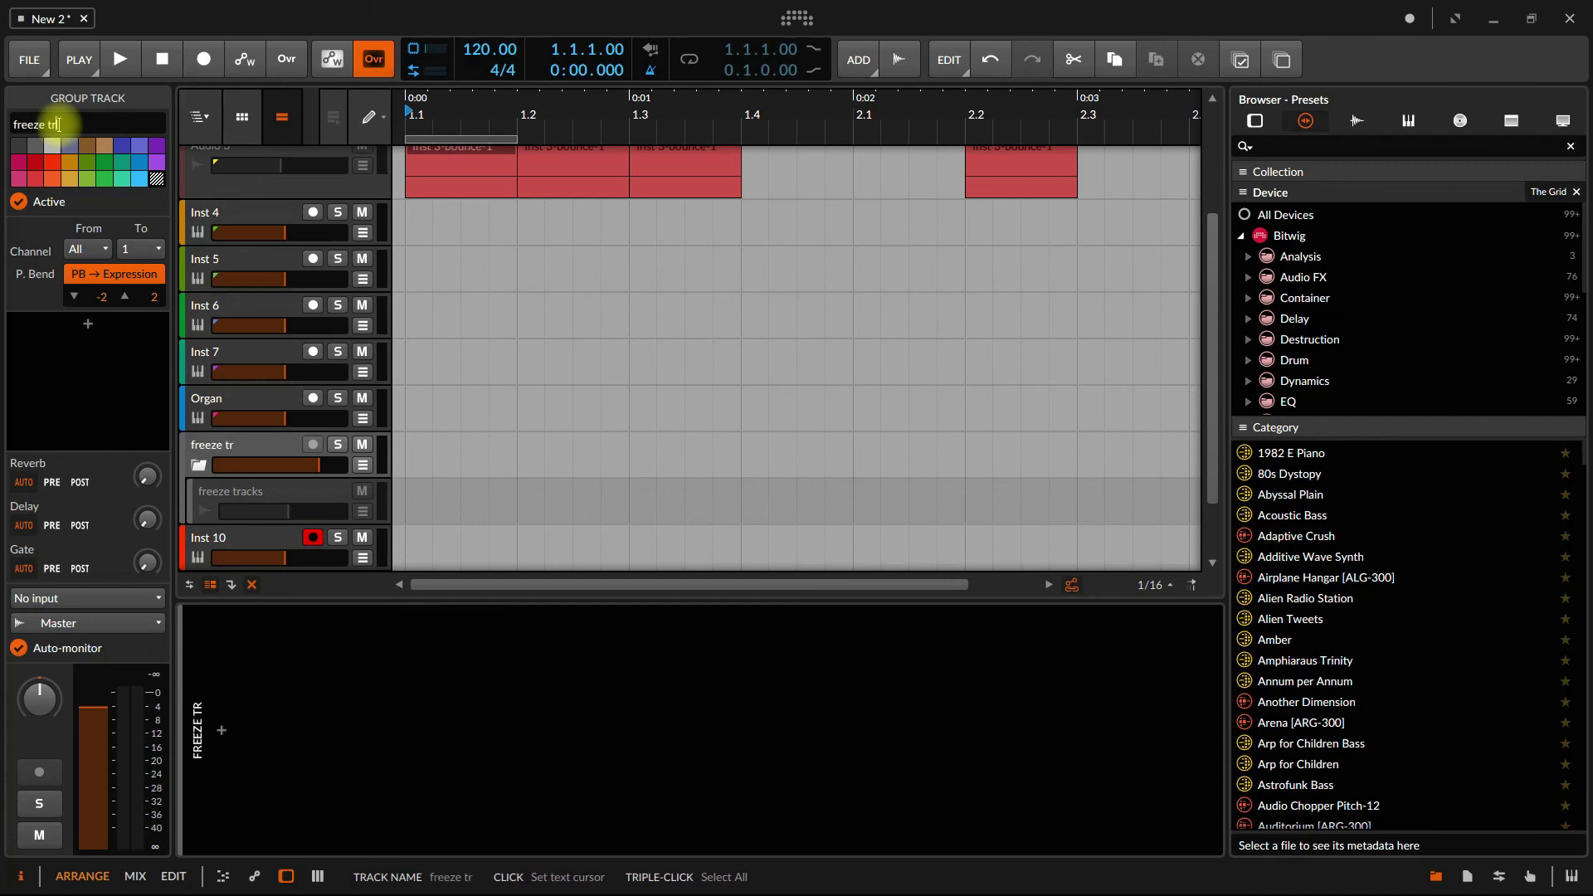
text(ack)
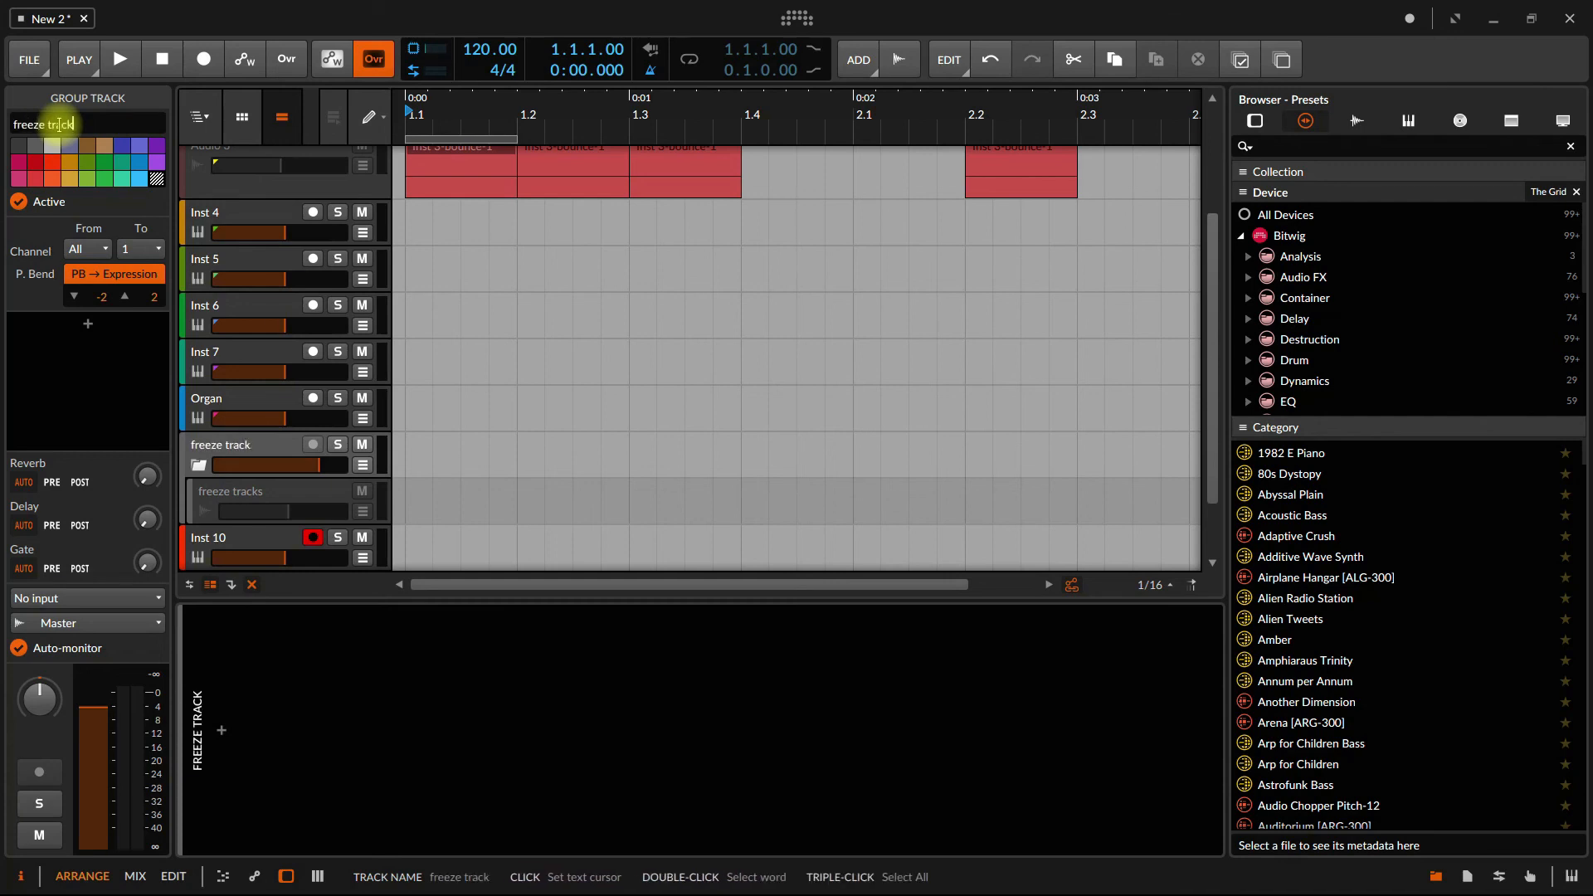
key(Return)
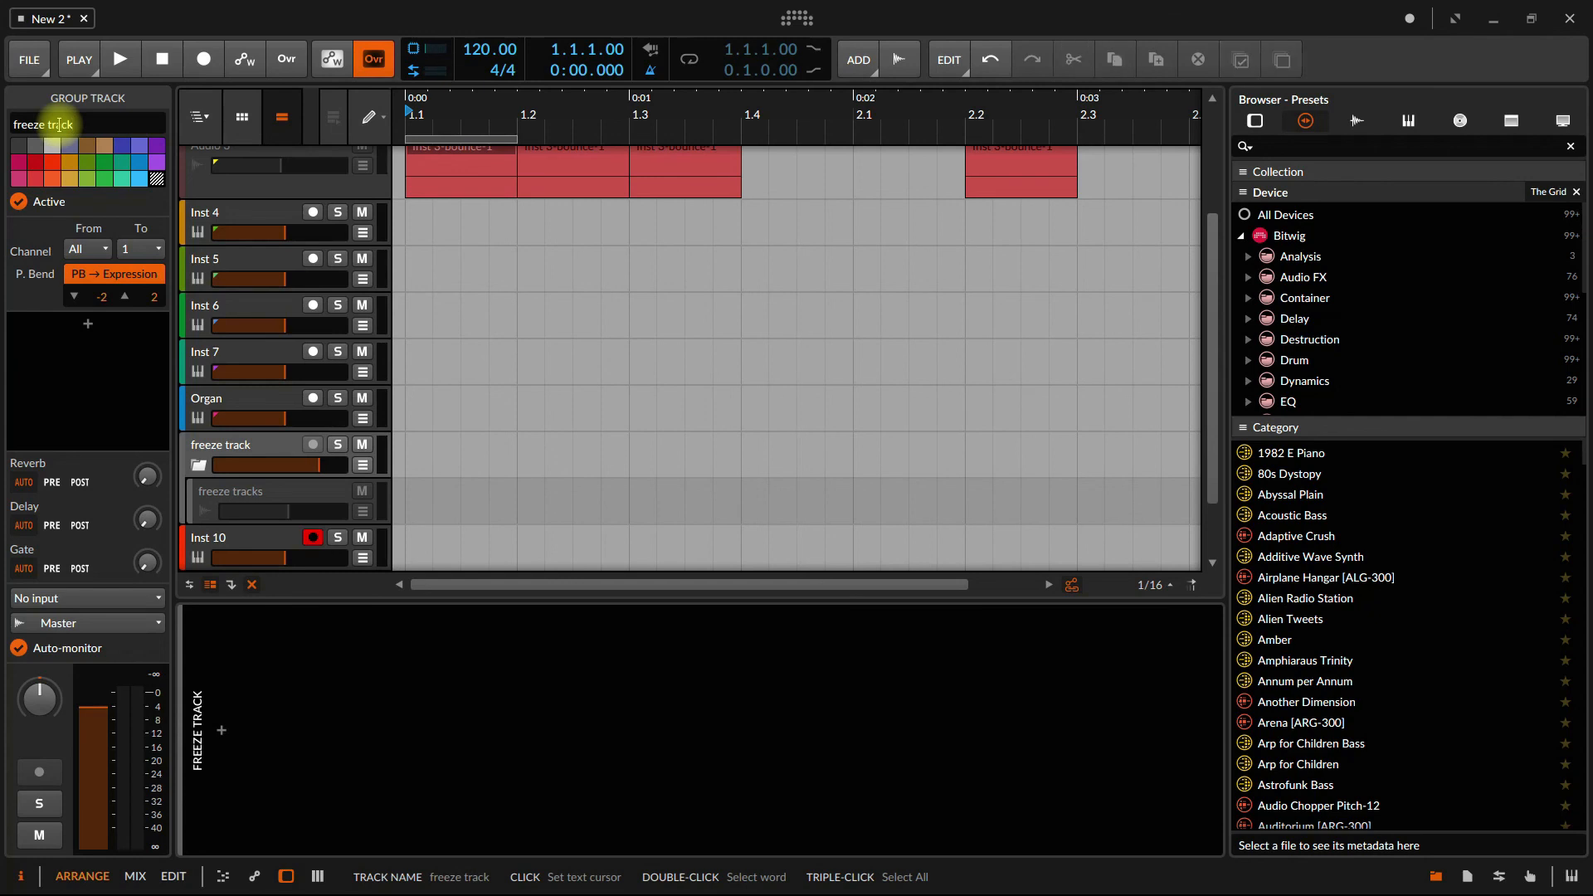
- Delete the freeze tracks audio track inside the group and deactivate the freeze track group
click(296, 494)
right_click(295, 494)
click(469, 561)
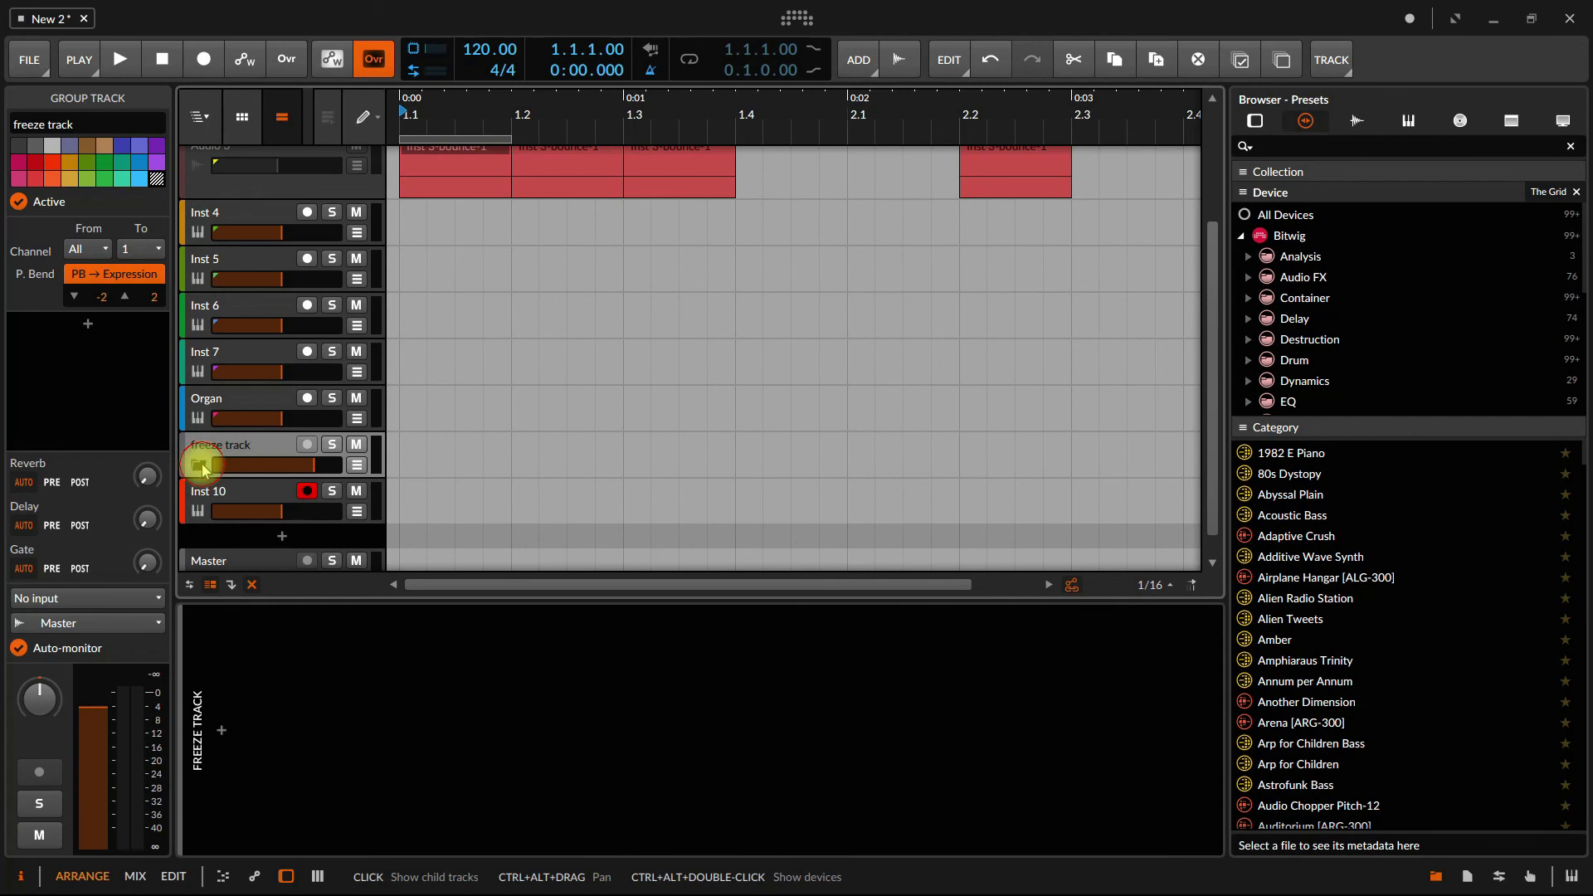
right_click(225, 445)
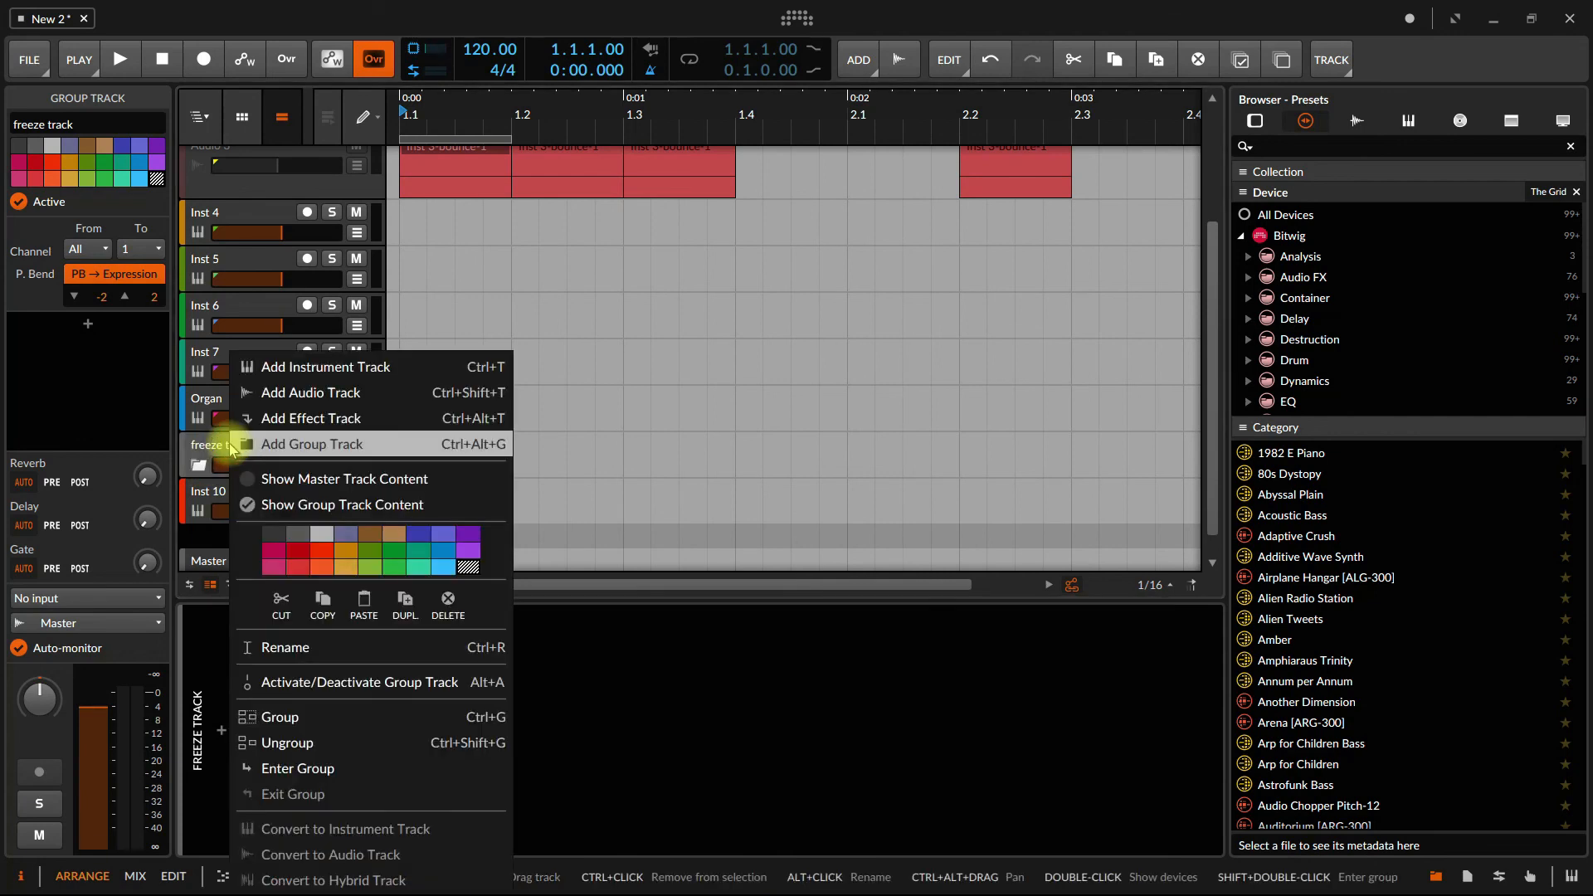
click(375, 676)
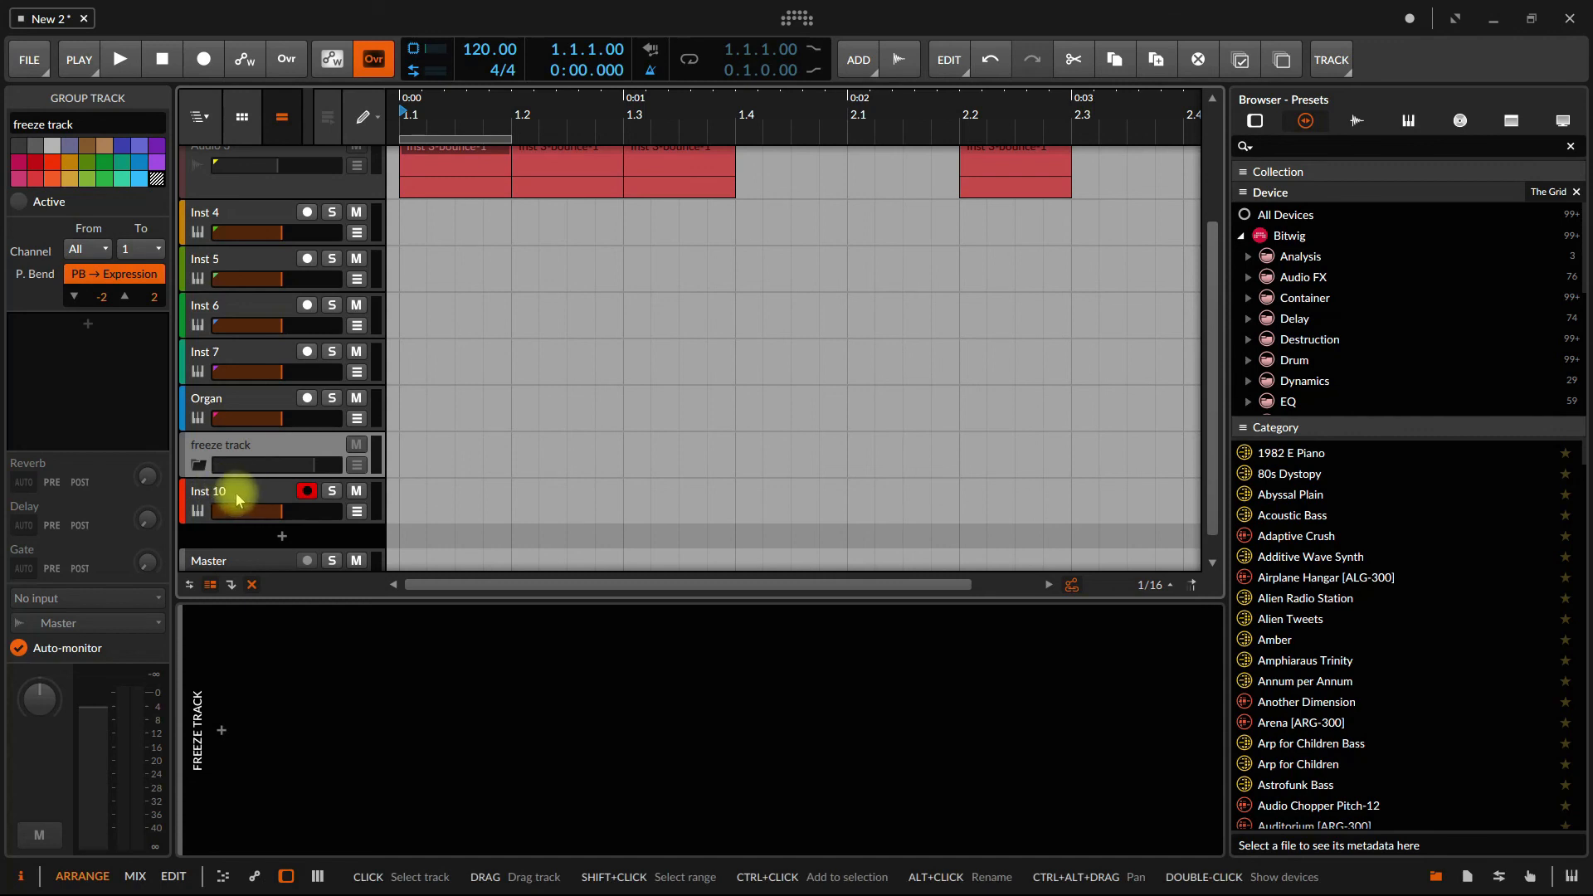
- Move the Inst 10 track into the deactivated freeze track group and hide deactivated tracks in the arranger
drag(241, 494, 257, 454)
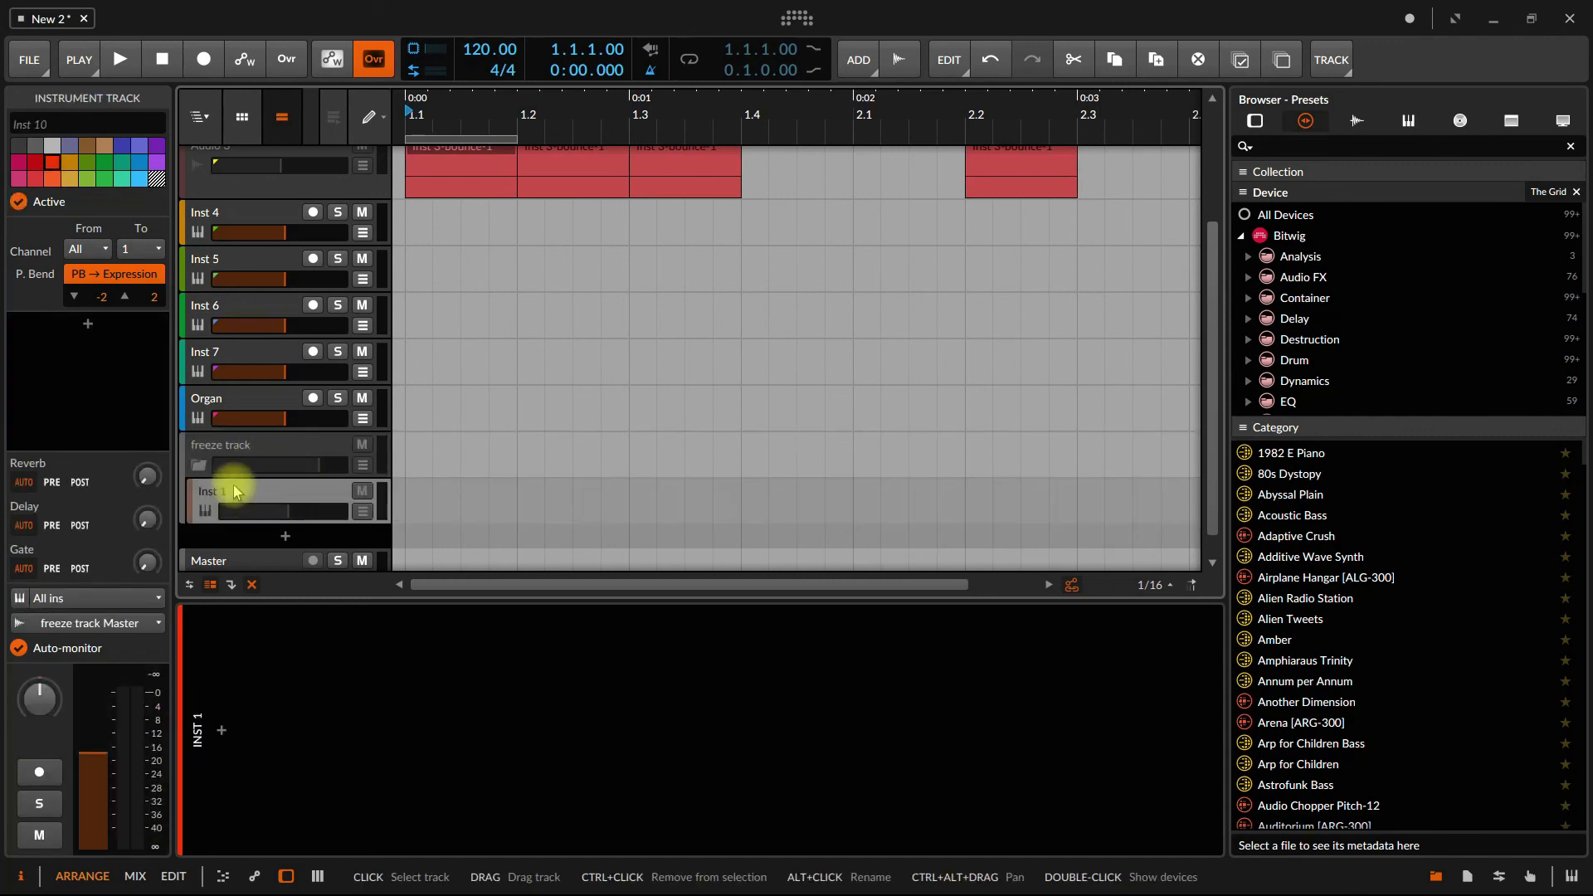
click(251, 584)
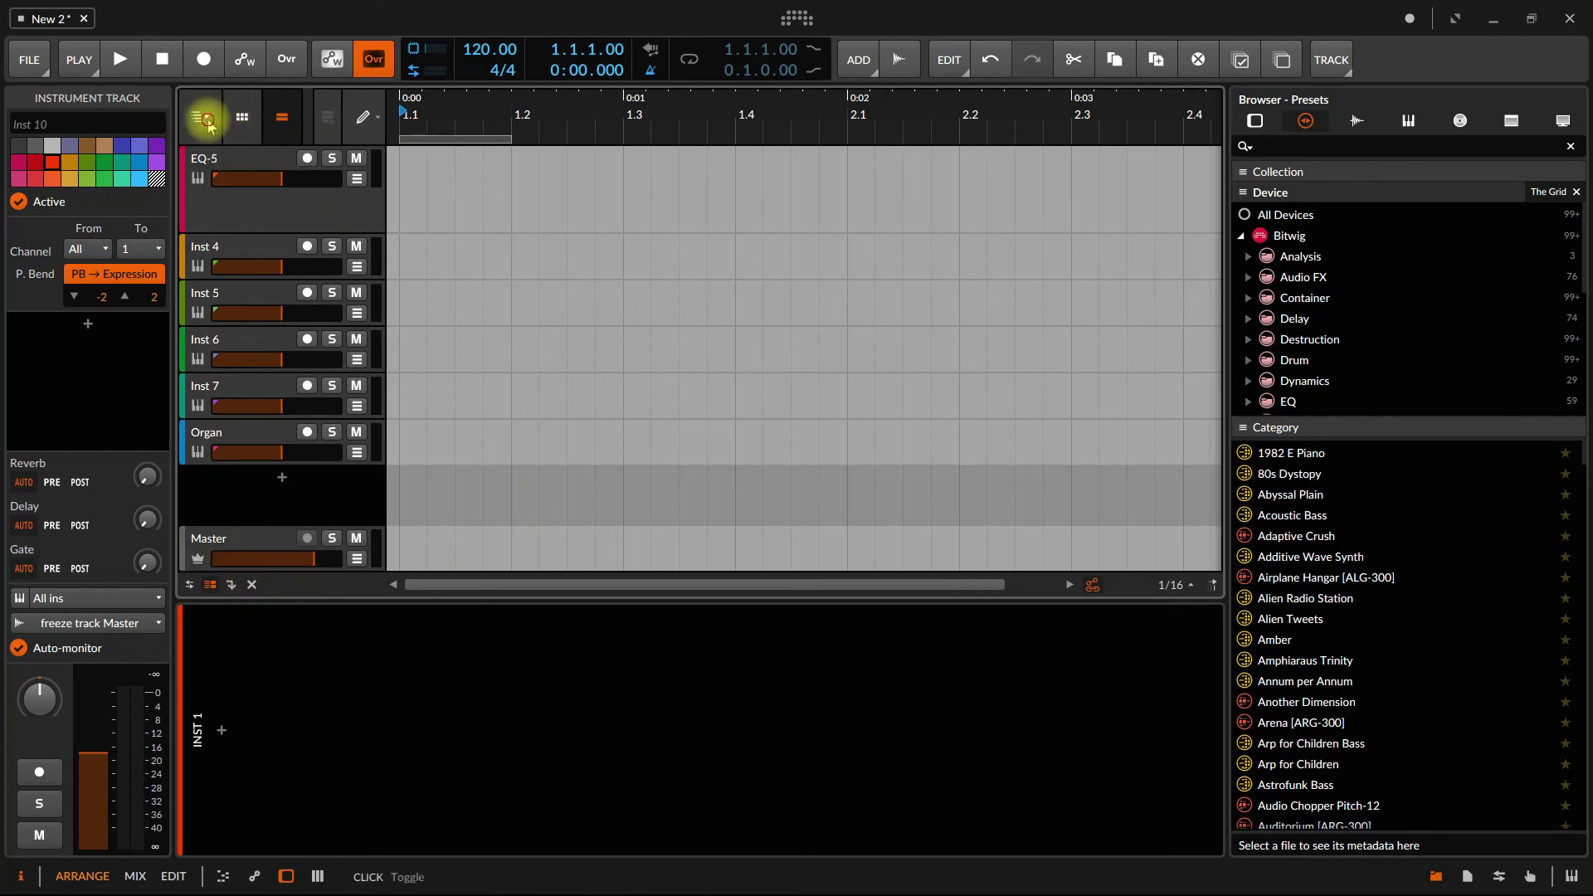
- Enter the freeze tracks group and show it in the mixer view
click(200, 116)
click(235, 184)
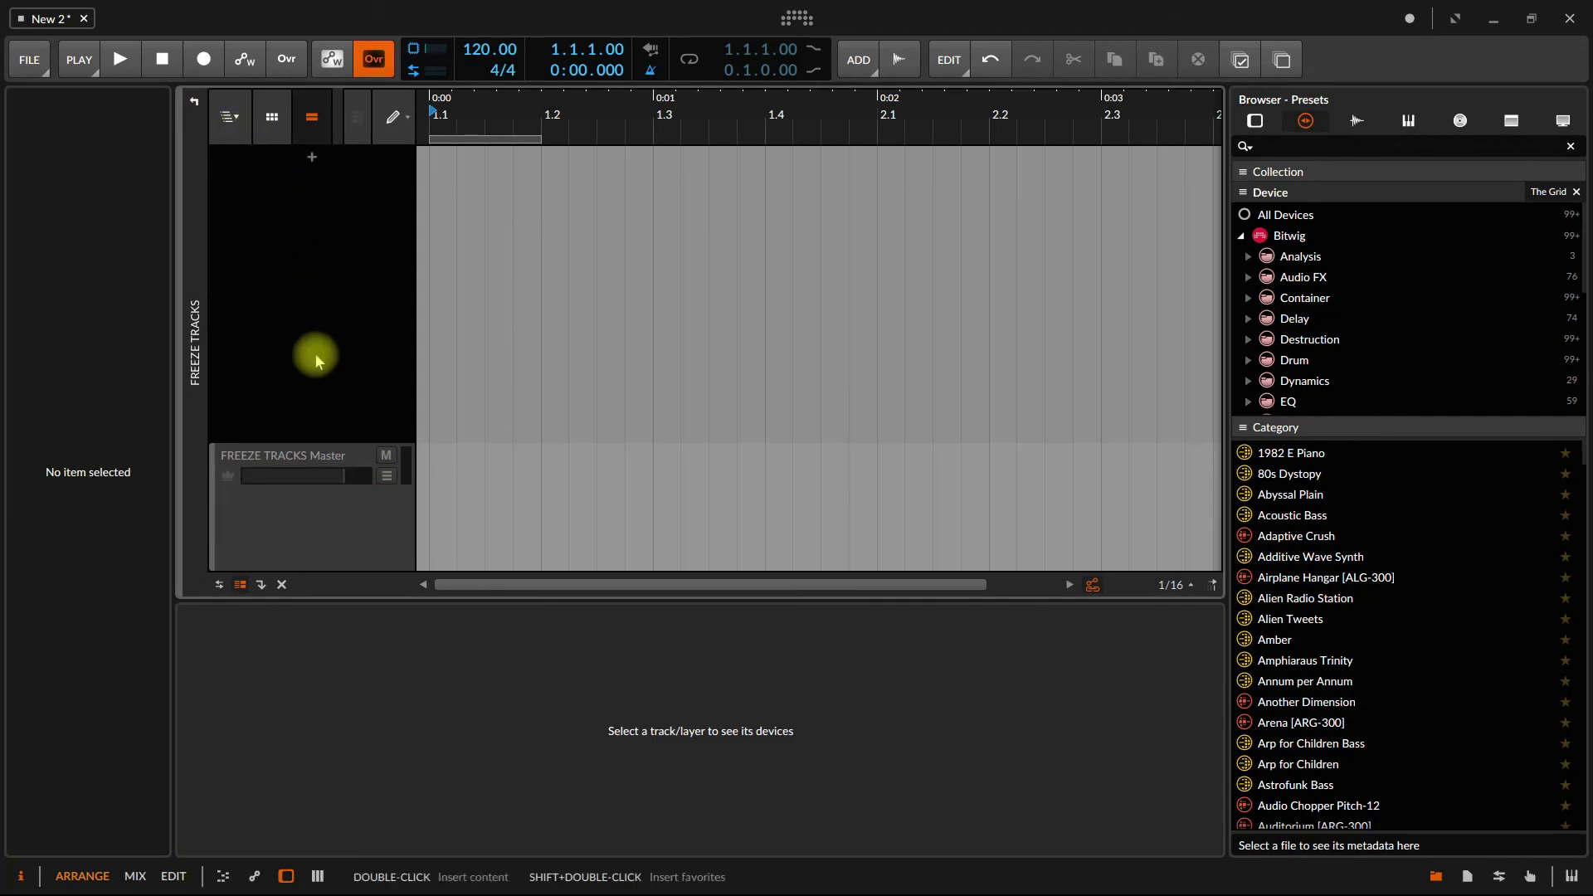
click(134, 875)
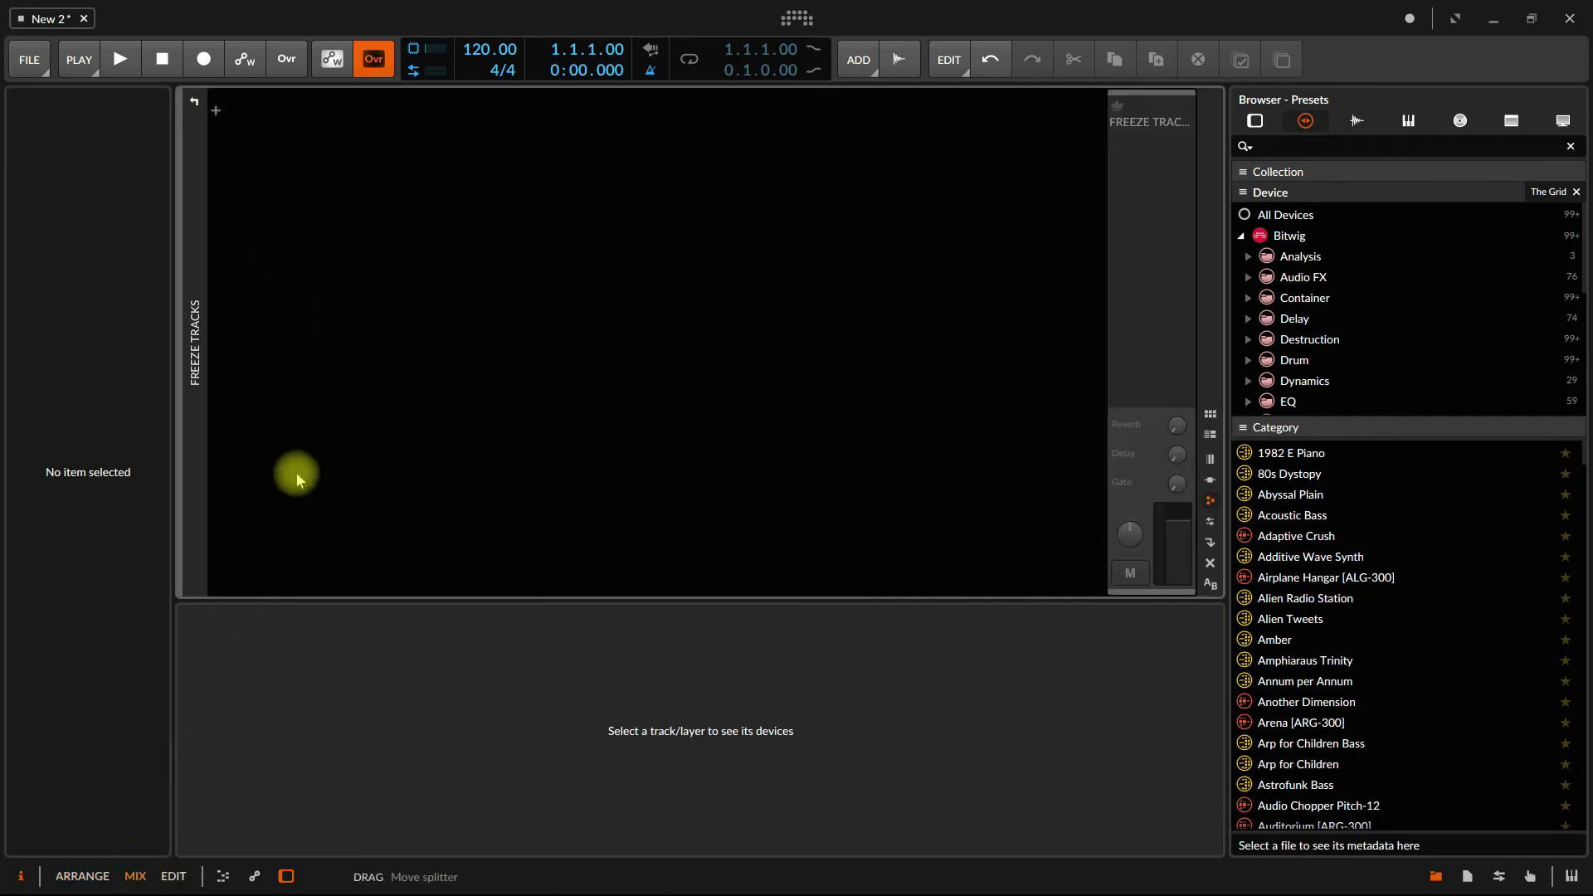